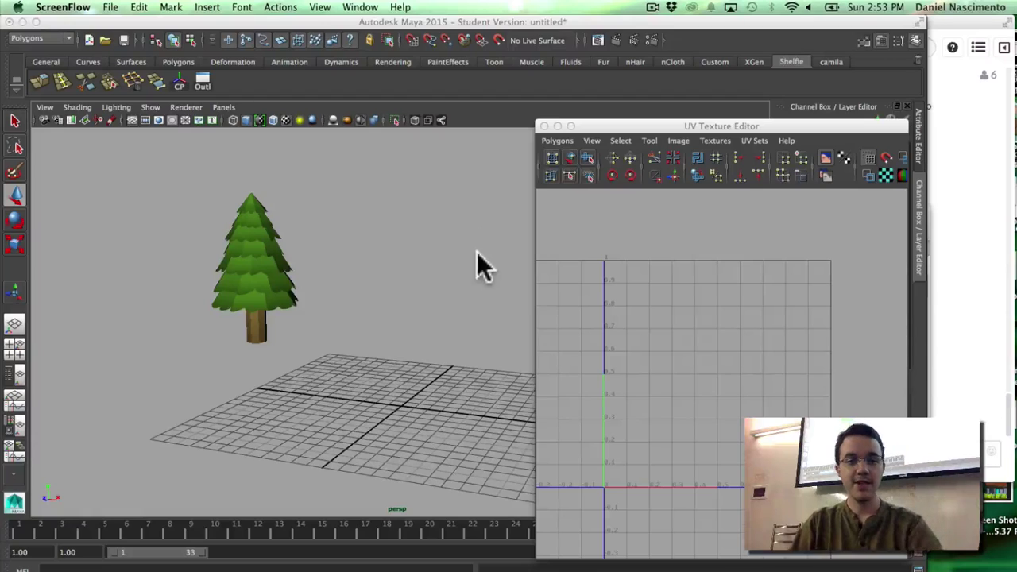
- Examine the finished pine tree model from several angles and distances
left_click(476, 251)
left_click_drag(284, 324, 350, 331, "alt")
middle_click_drag(349, 331, 517, 394, "alt")
right_click_drag(361, 349, 417, 352, "alt")
middle_click_drag(329, 350, 378, 382, "alt")
left_click_drag(350, 374, 314, 325, "alt")
middle_click_drag(485, 413, 349, 348, "alt")
right_click_drag(350, 347, 271, 360, "alt")
middle_click_drag(271, 359, 262, 371, "alt")
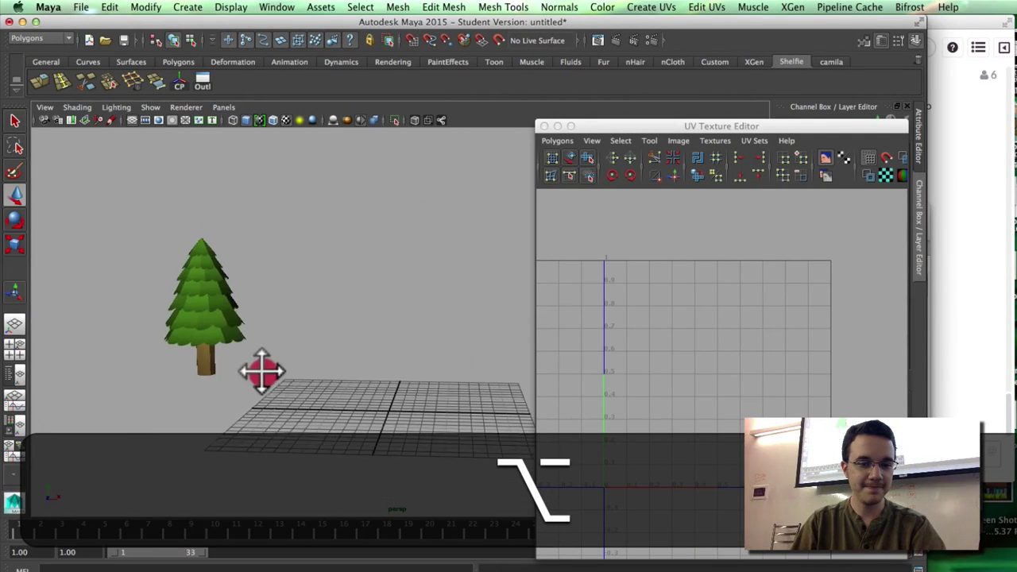
left_click_drag(264, 369, 282, 395, "alt")
right_click_drag(281, 395, 373, 396, "alt")
middle_click_drag(379, 396, 335, 384, "alt")
left_click_drag(369, 382, 343, 377, "alt")
- Create a new polygon cylinder at the centre of the grid
left_click(227, 7)
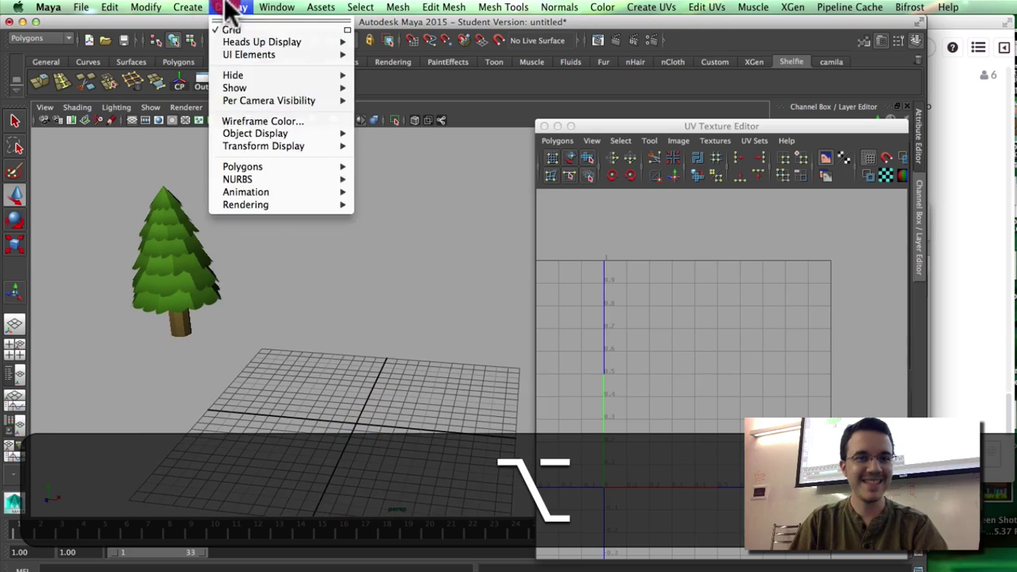
mouse_move(213, 47)
left_click(413, 74)
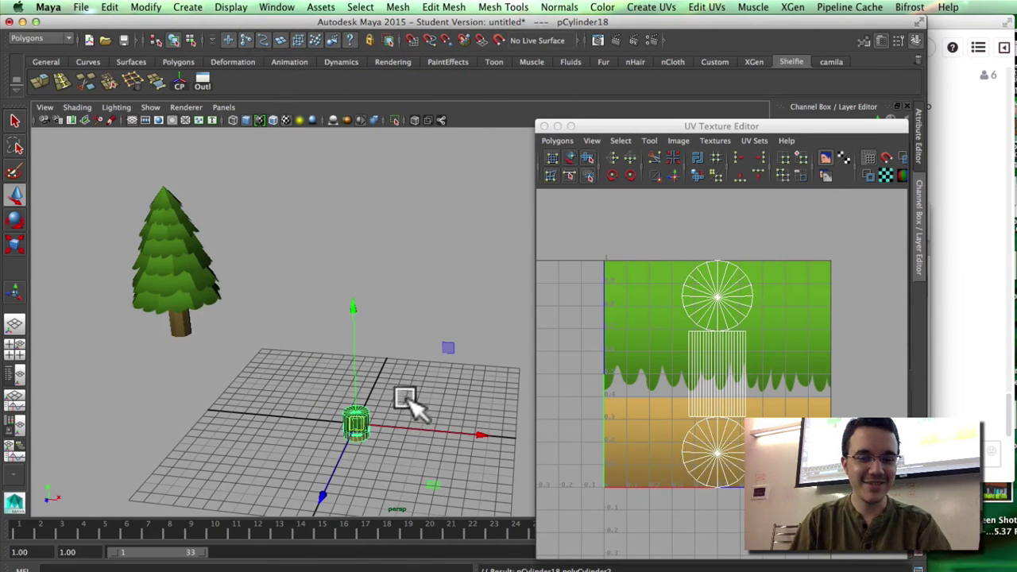
- Assign a new Lambert material to the cylinder and close the UV Texture Editor
middle_click_drag(404, 397, 415, 366, "alt")
right_click(357, 386)
right_click_drag(367, 397, 389, 560)
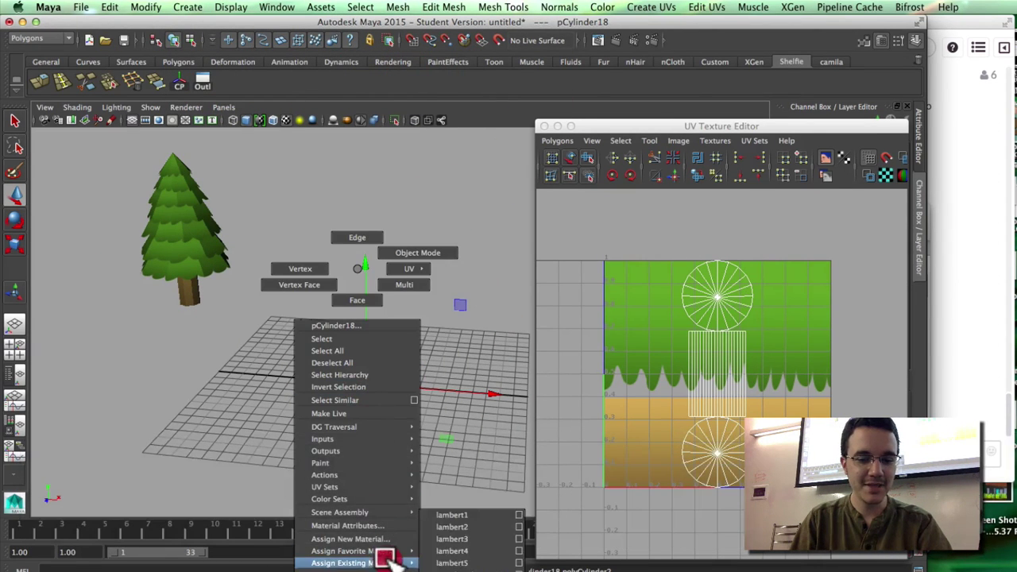
right_click_drag(466, 504, 458, 503)
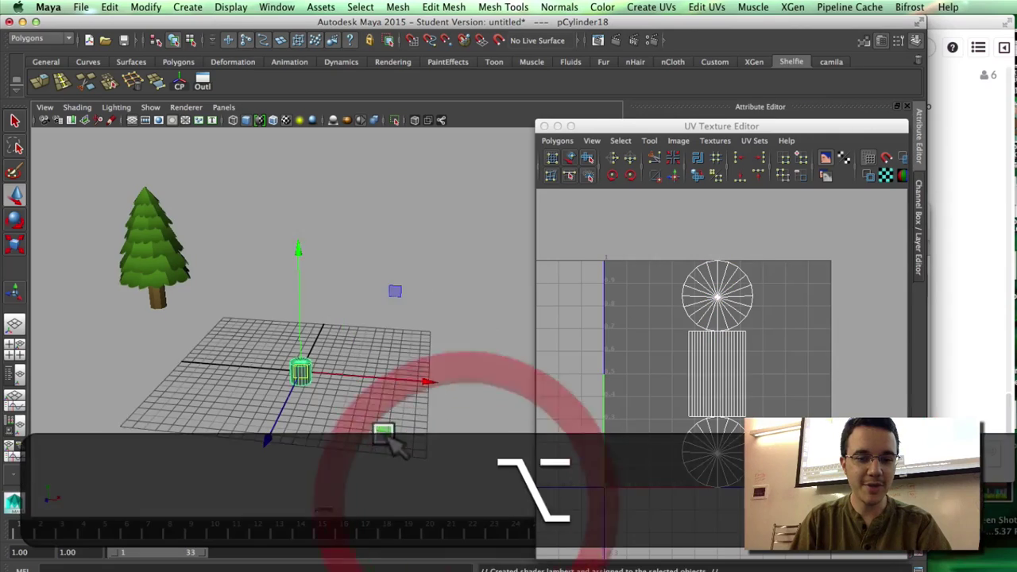
right_click_drag(381, 429, 418, 453, "alt")
left_click(546, 126)
middle_click_drag(363, 363, 432, 325, "alt")
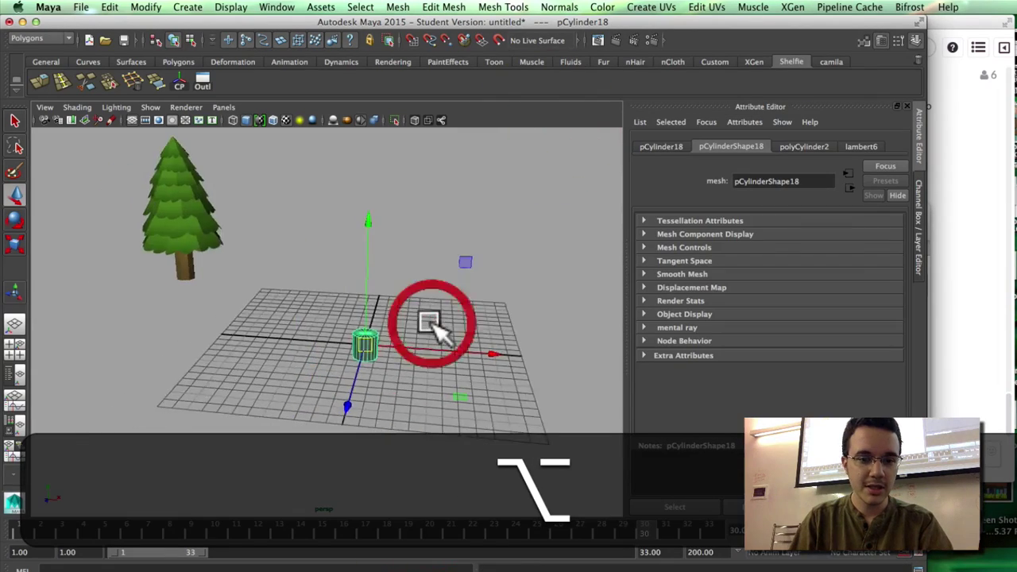
- Set the cylinder's Subdivisions Axis to 8
key("f")
left_click_drag(432, 360, 405, 377, "alt")
right_click_drag(405, 377, 322, 302, "alt")
left_click(921, 213)
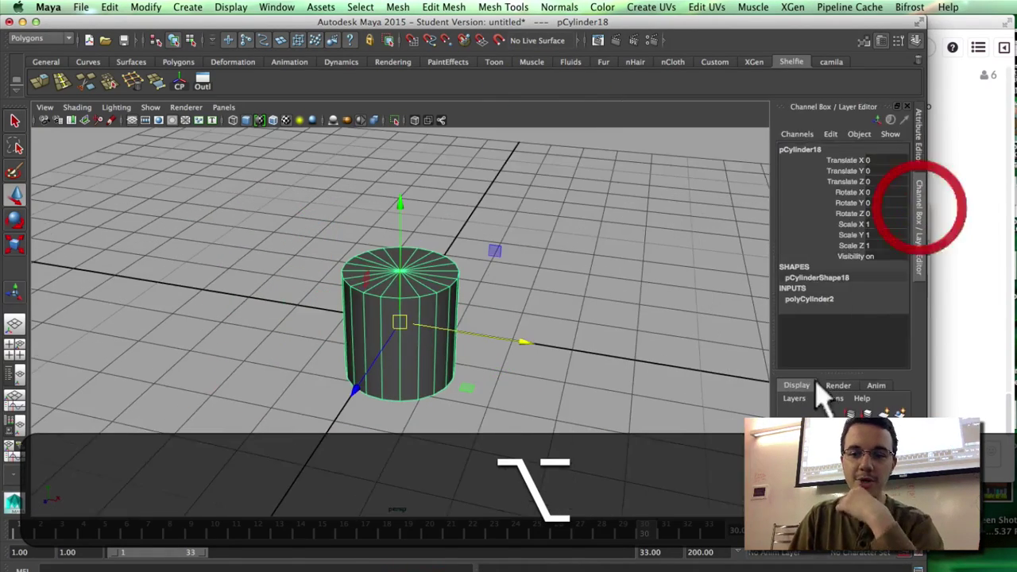
left_click(810, 300)
left_click(827, 330)
middle_click_drag(641, 337, 563, 343)
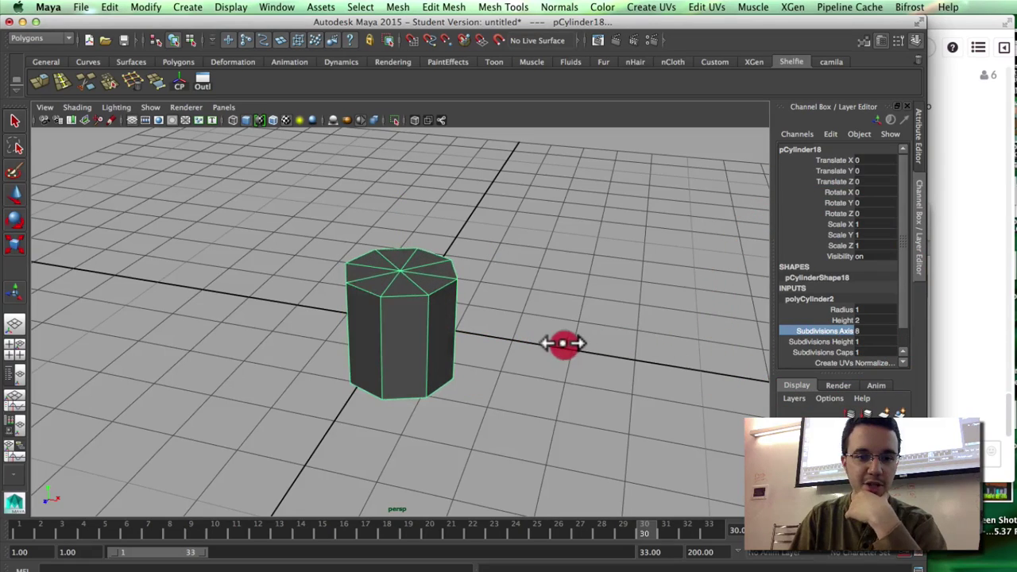
left_click_drag(561, 344, 481, 396, "alt")
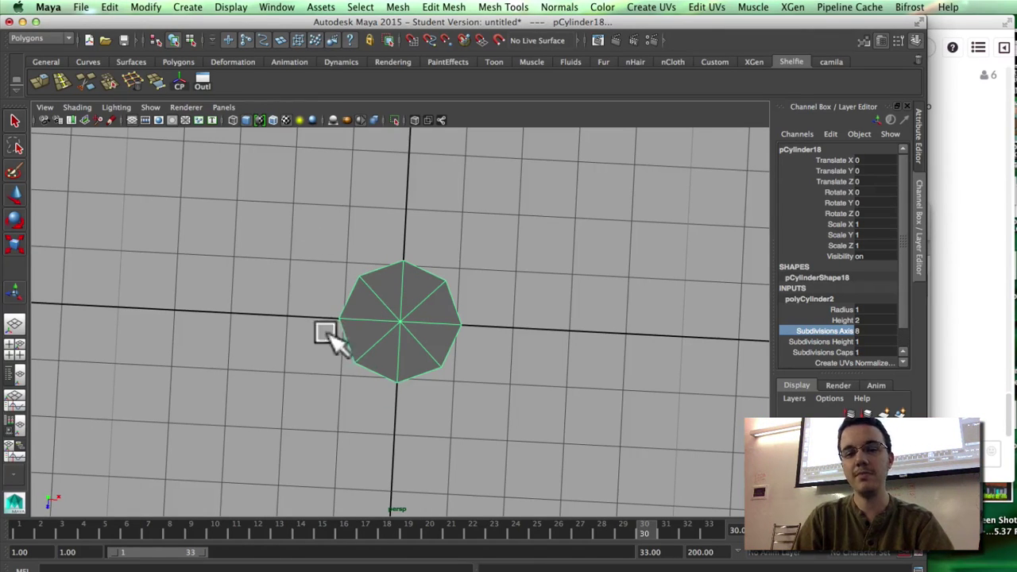
- Set the cylinder's Height to 6.1 to form a tall trunk
left_click_drag(316, 312, 318, 260, "alt")
right_click_drag(574, 334, 350, 296, "alt")
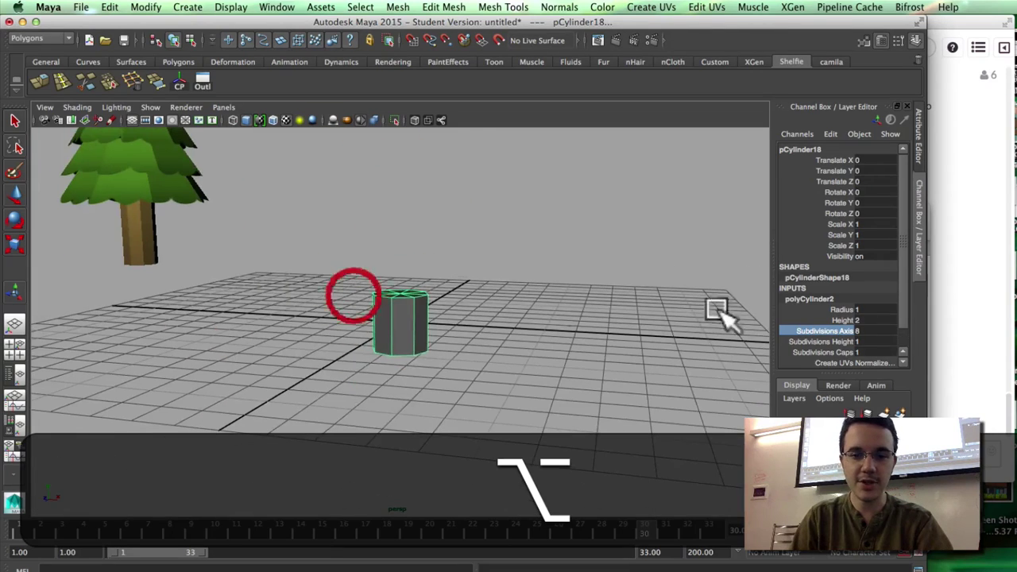
middle_click_drag(542, 291, 558, 293)
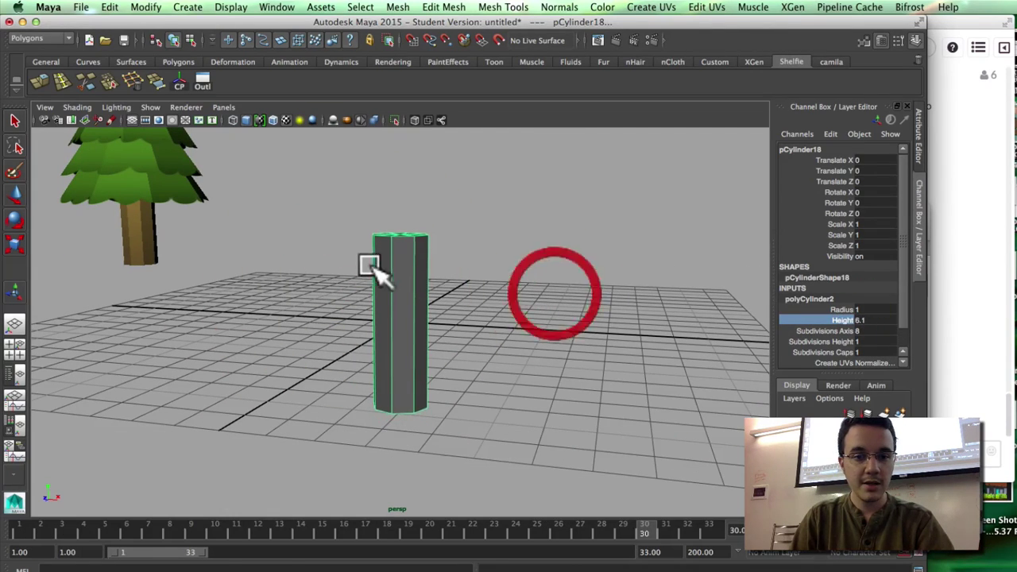
- Delete the top and bottom cap faces of the trunk cylinder, keeping only its side faces
right_click_drag(387, 238, 388, 255)
left_click_drag(426, 297, 429, 360, "alt")
left_click_drag(401, 315, 388, 307)
key("w")
left_click_drag(447, 385, 469, 312, "alt")
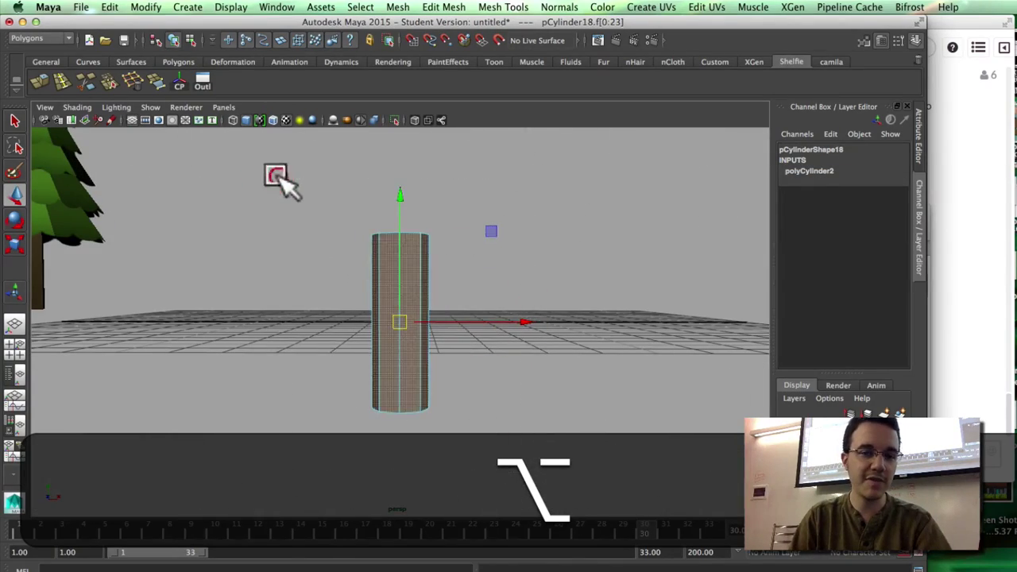
left_click_drag(522, 322, 464, 263, "alt")
key("alt+BackSpace")
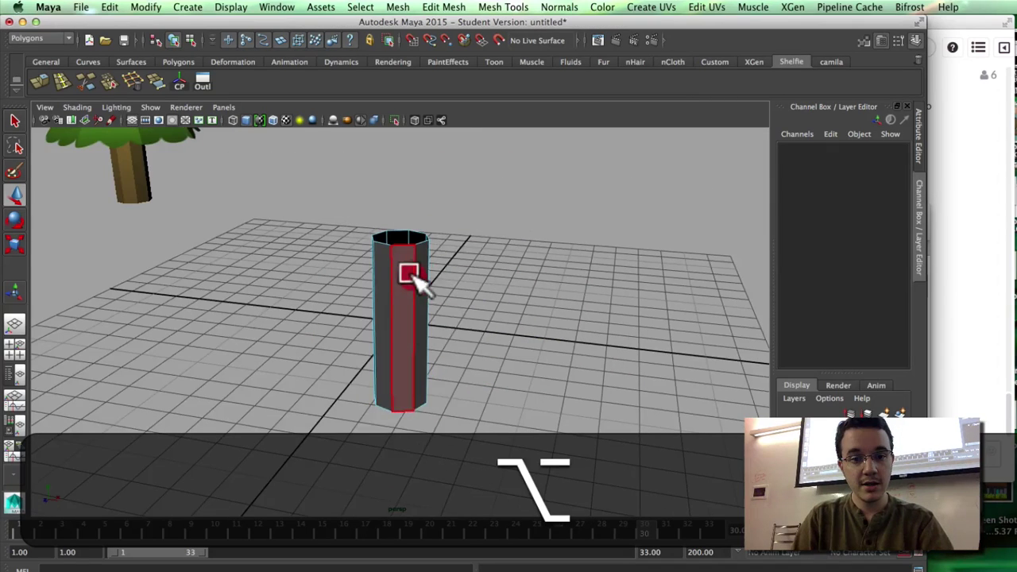
- Return the trunk to object mode and move its pivot down to the centre of its base
right_click_drag(409, 273, 409, 247)
left_click(416, 279)
left_click_drag(418, 355, 426, 321, "alt")
right_click_drag(391, 274, 421, 253)
left_click_drag(404, 257, 414, 284, "alt")
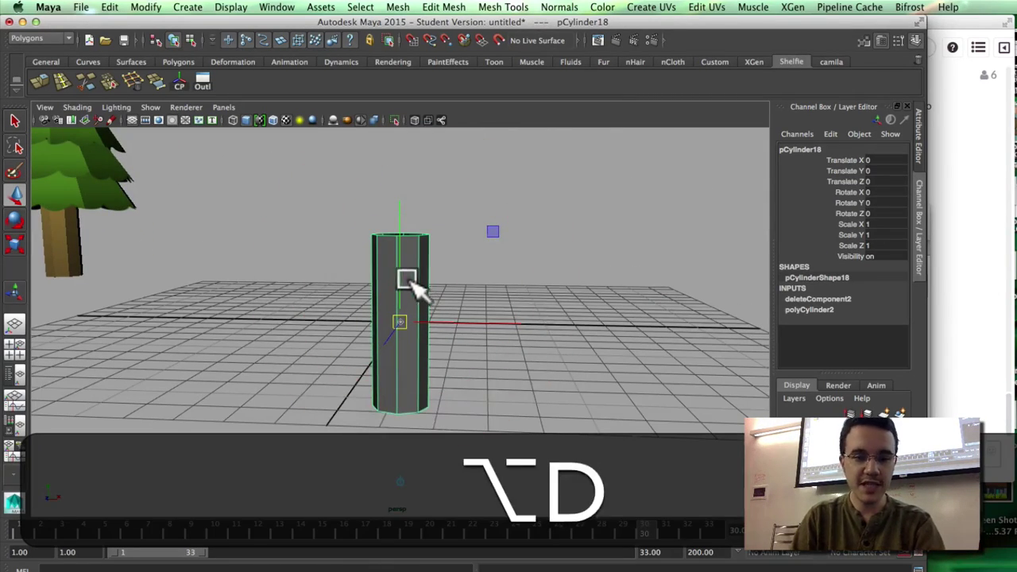
left_click_drag(405, 229, 407, 236)
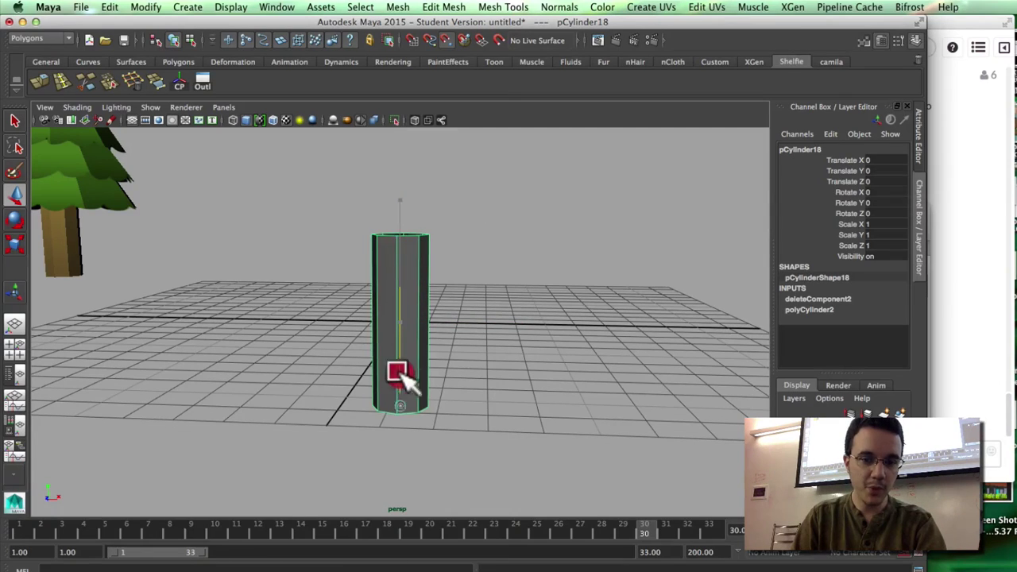
- Snap the trunk's base onto the grid origin, at Translate Y 3.05
left_click_drag(449, 350, 437, 379, "alt")
key("x")
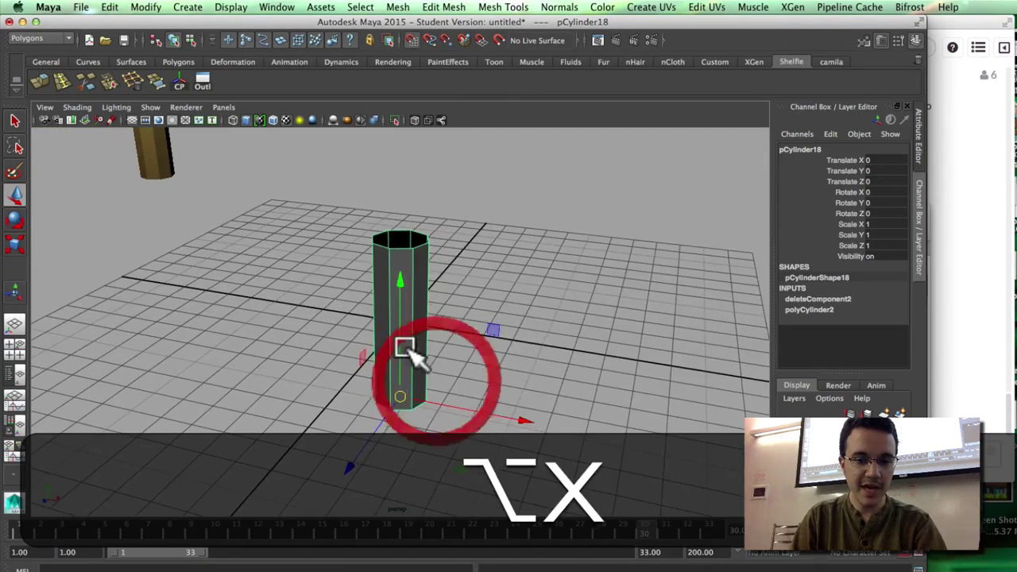
left_click_drag(401, 347, 435, 387)
right_click_drag(435, 387, 418, 371, "alt")
- Duplicate the trunk, raise the copy to about Translate Y 6.88 and scale it uniformly to about 2.4 as the first branch layer
key("w")
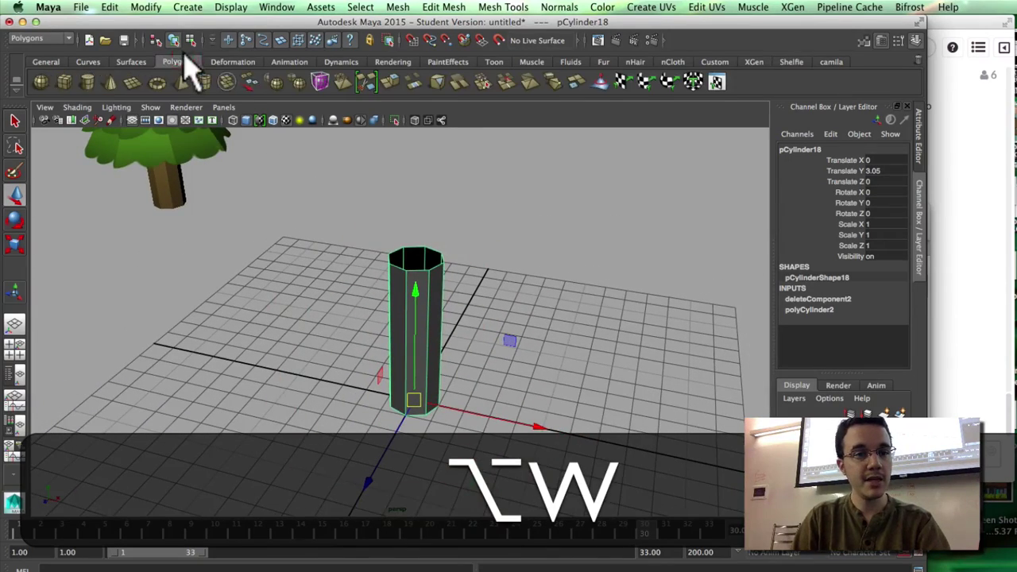
key("super+d")
left_click(422, 288)
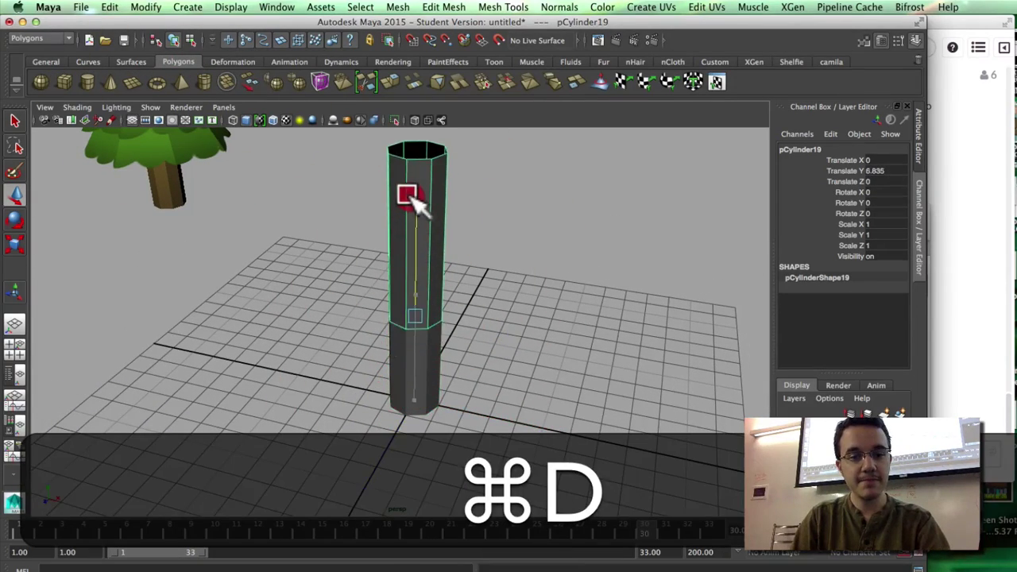
key("r")
left_click_drag(419, 203, 422, 295)
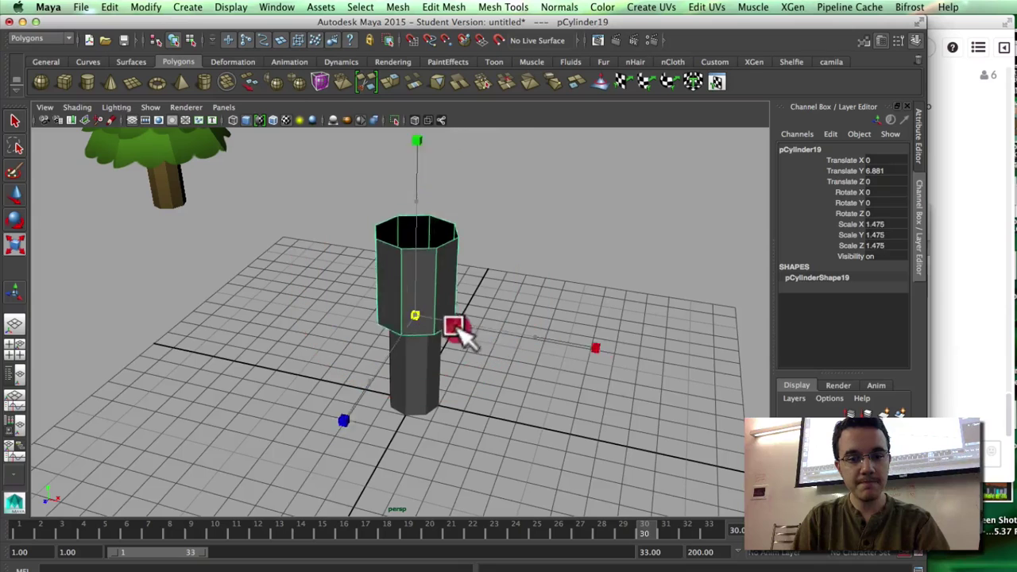
- Taper the first branch layer by scaling its top edge loop inward and lowering it into a short, open cone
right_click_drag(454, 234, 453, 211)
left_click(466, 193)
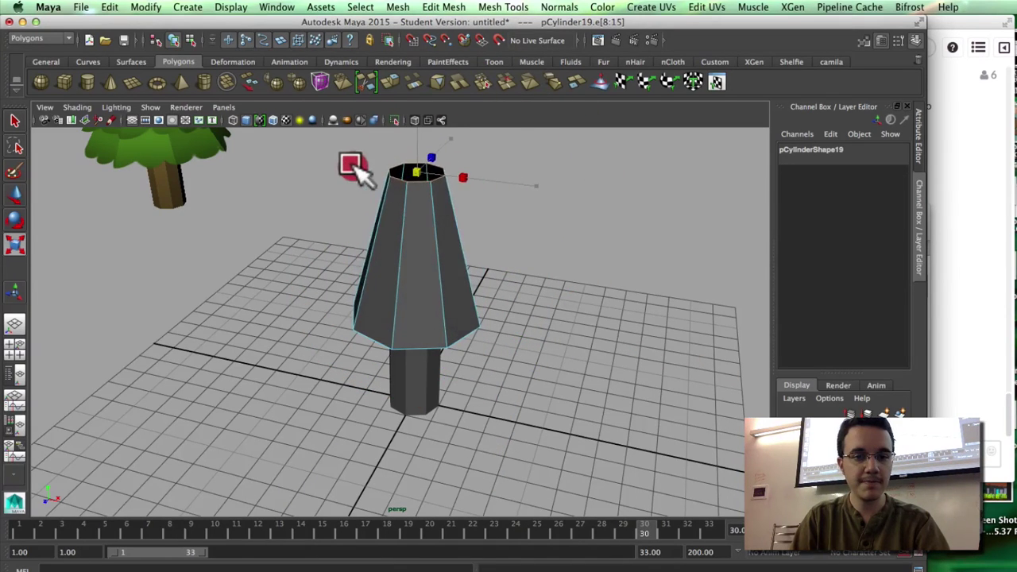
key("w")
left_click_drag(414, 138, 415, 214)
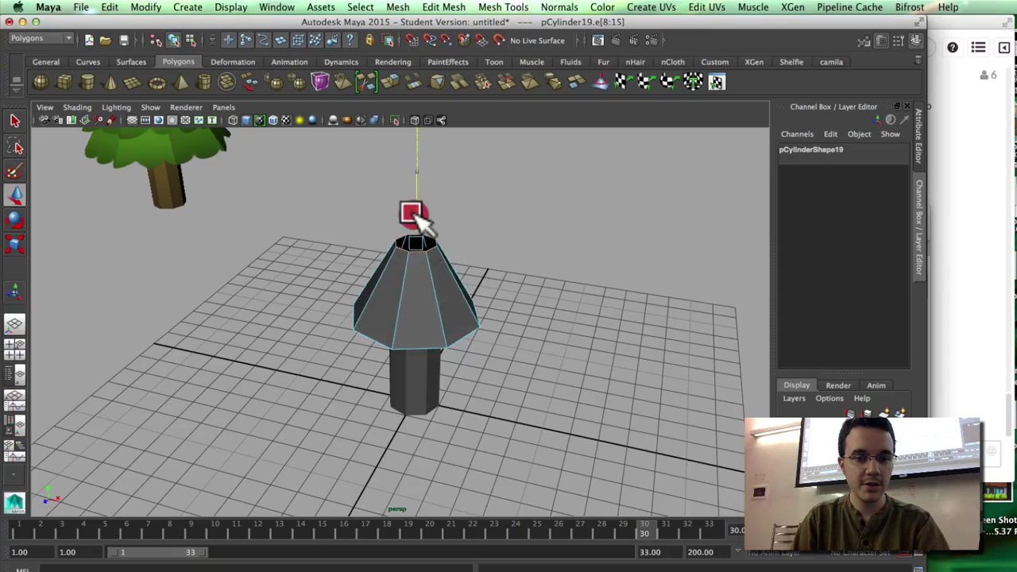
mouse_move(433, 299)
left_mouse_down("alt")
mouse_move(434, 275)
mouse_move(432, 294)
left_mouse_up("alt")
key("r")
left_click_drag(418, 253, 444, 259)
- Return the branch layer to object mode and widen it horizontally along X and Z
right_click_drag(434, 269, 470, 254)
left_click(450, 292)
key("r")
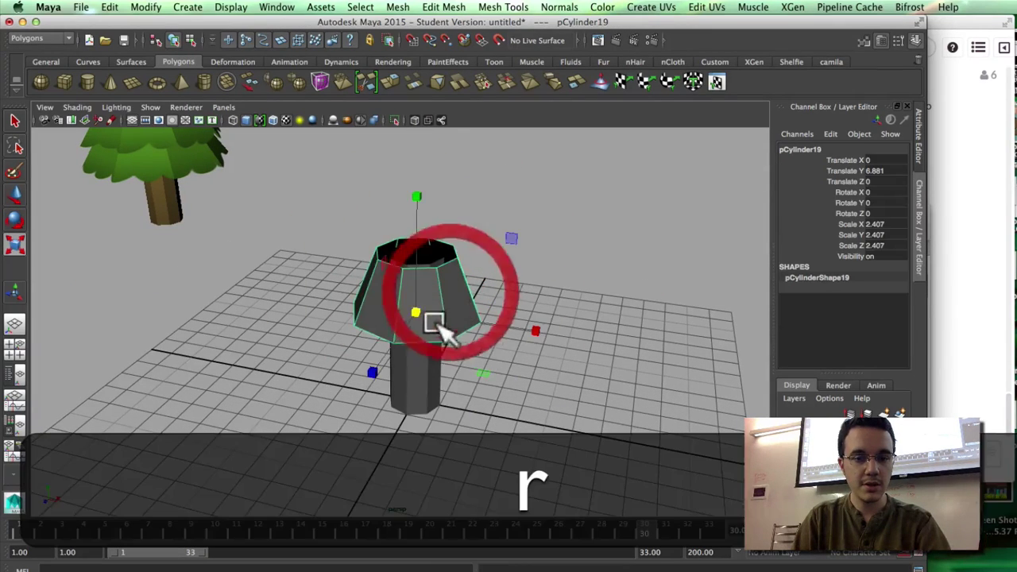
left_click_drag(483, 372, 426, 291)
- Duplicate the first branch layer, raise the copy to about Translate Y 8.83 and scale it down to about 2.12
key("w")
key("super+d")
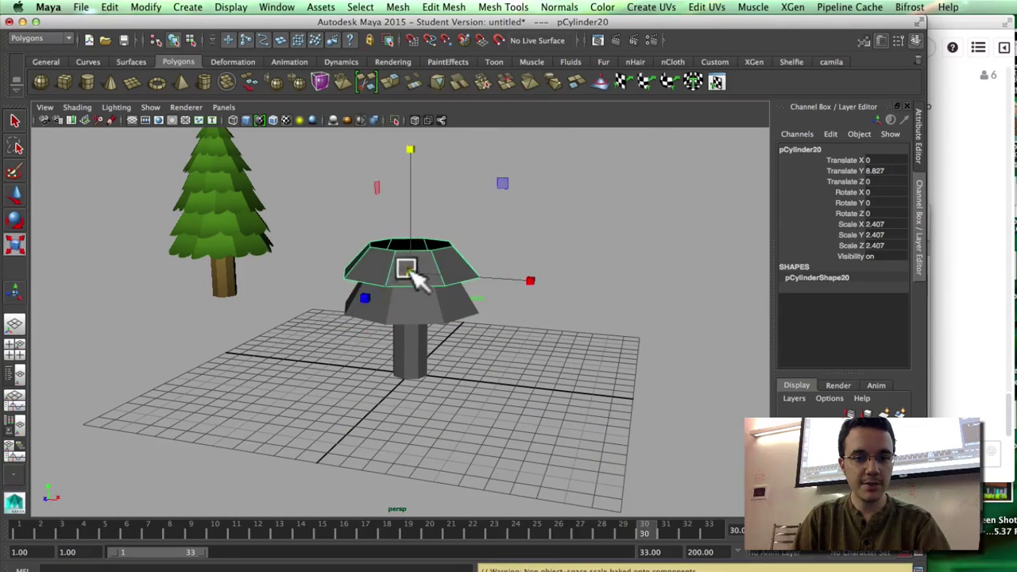
key("w")
- Add a third branch layer by duplicating the second, raising it to about Translate Y 10.14 and scaling it to about 1.77
key("super+d")
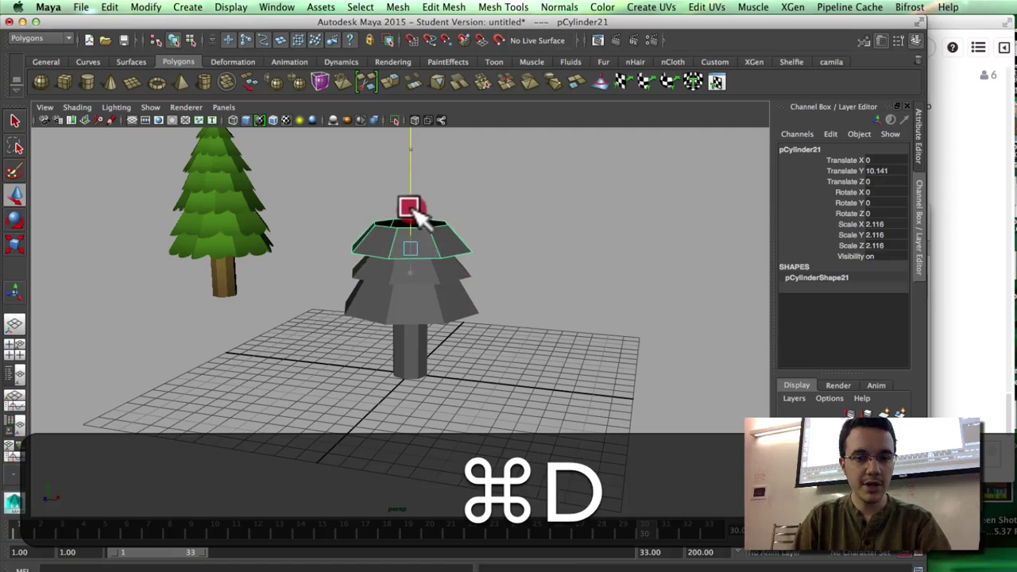
key("r")
left_click_drag(410, 254, 417, 176)
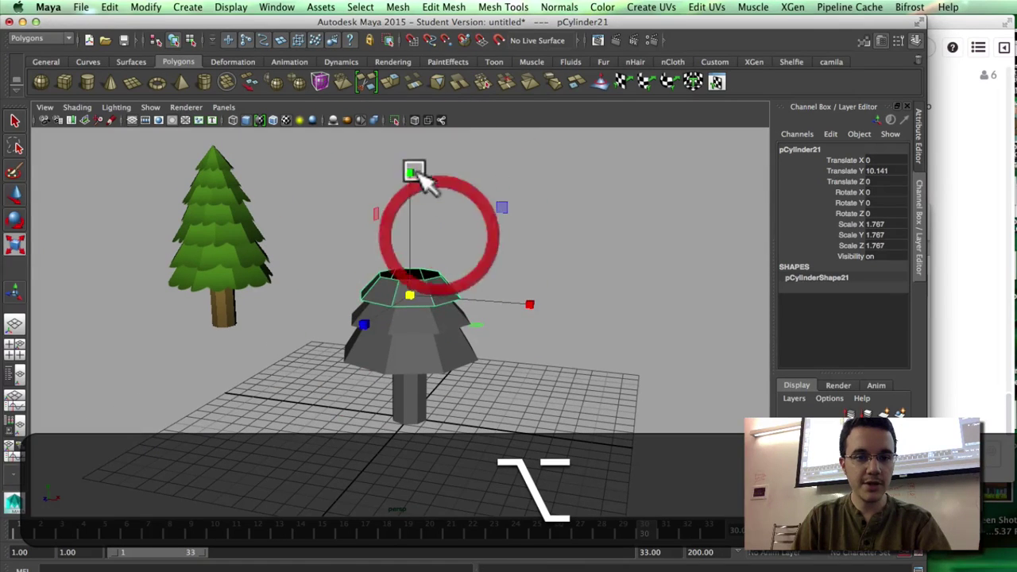
- Add a fourth branch layer by duplicating the third, raising it to about Translate Y 11.6 and scaling it to about 1.47
key("super+d")
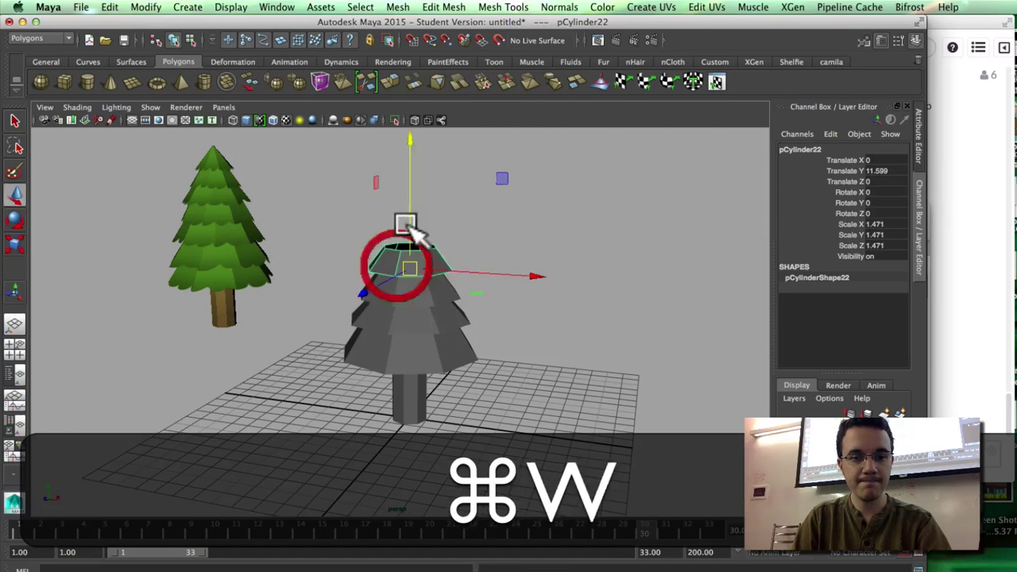
left_click_drag(408, 227, 410, 231)
middle_click_drag(411, 231, 415, 260, "alt")
key("r")
left_click_drag(410, 177, 414, 184)
- Add a fifth branch layer by duplicating the fourth, raising it to about Translate Y 12.58 and scaling it to about 1.15
key("w")
key("super+d")
key("r")
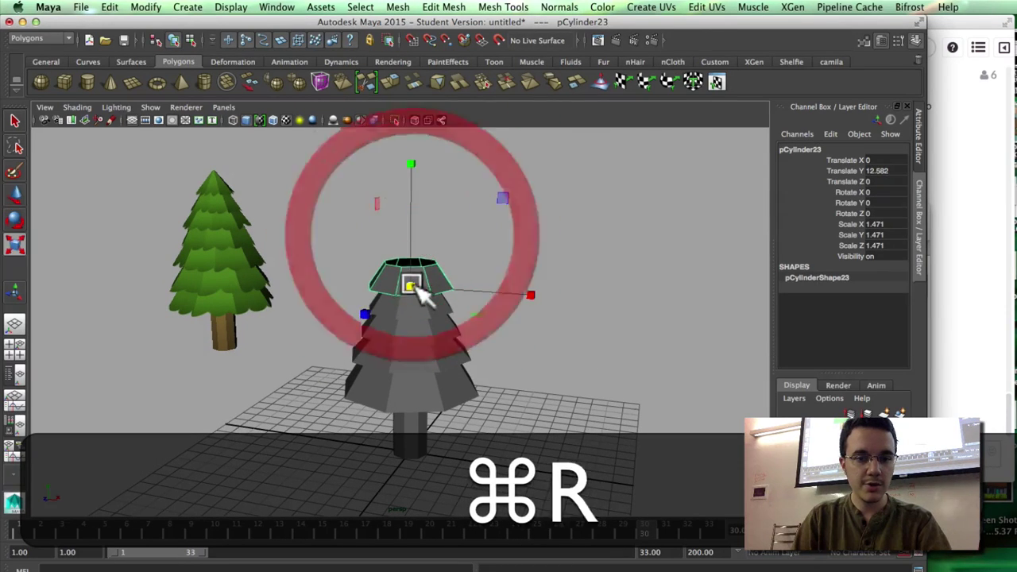
left_click_drag(413, 286, 401, 280)
middle_click_drag(410, 267, 408, 292, "alt")
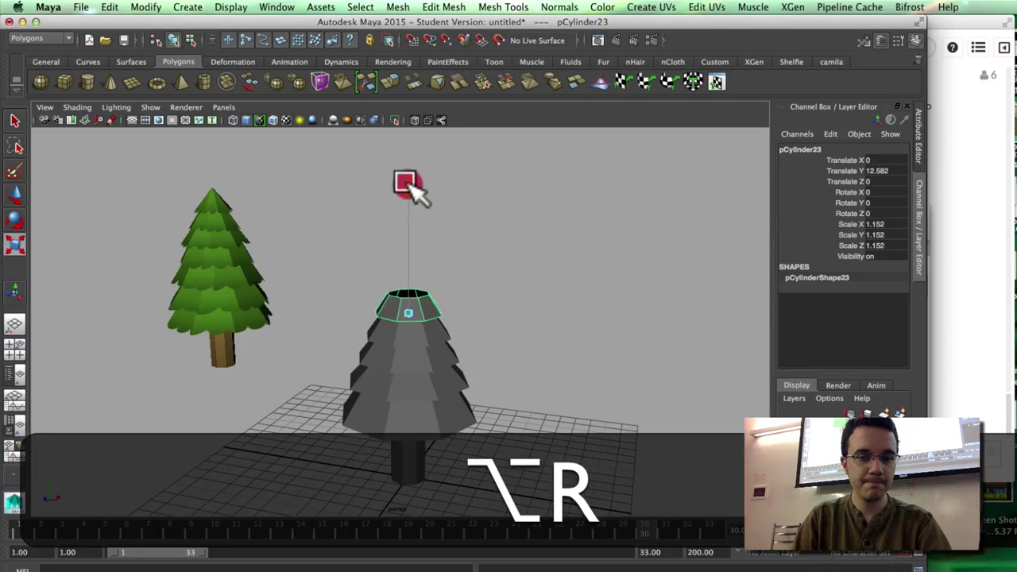
left_click_drag(411, 186, 409, 173)
- Add a sixth branch layer by duplicating the fifth, raising it to about Translate Y 13.81 and scaling it to about 1.01
key("w")
key("super+d")
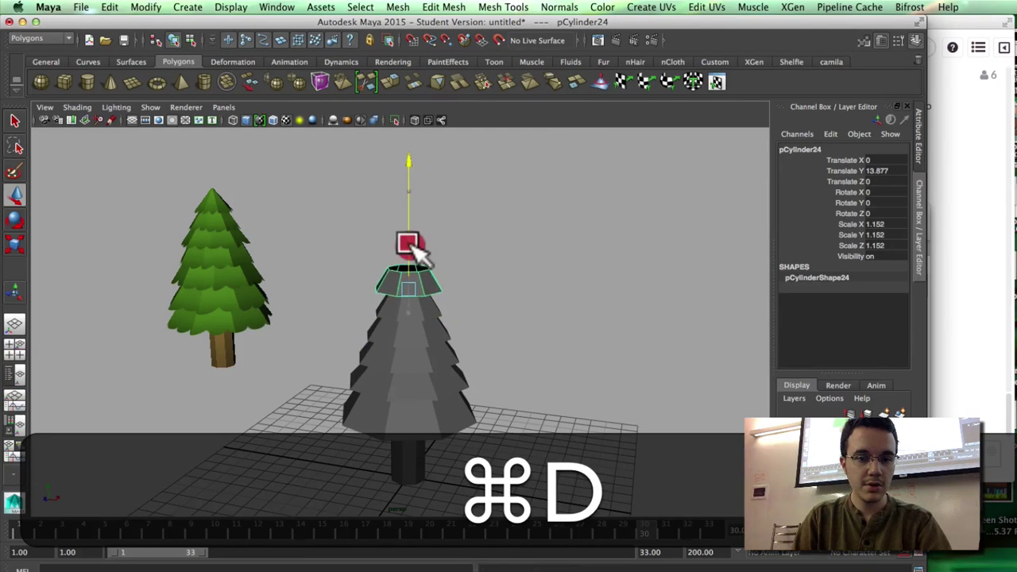
key("r")
left_click_drag(412, 280, 415, 280)
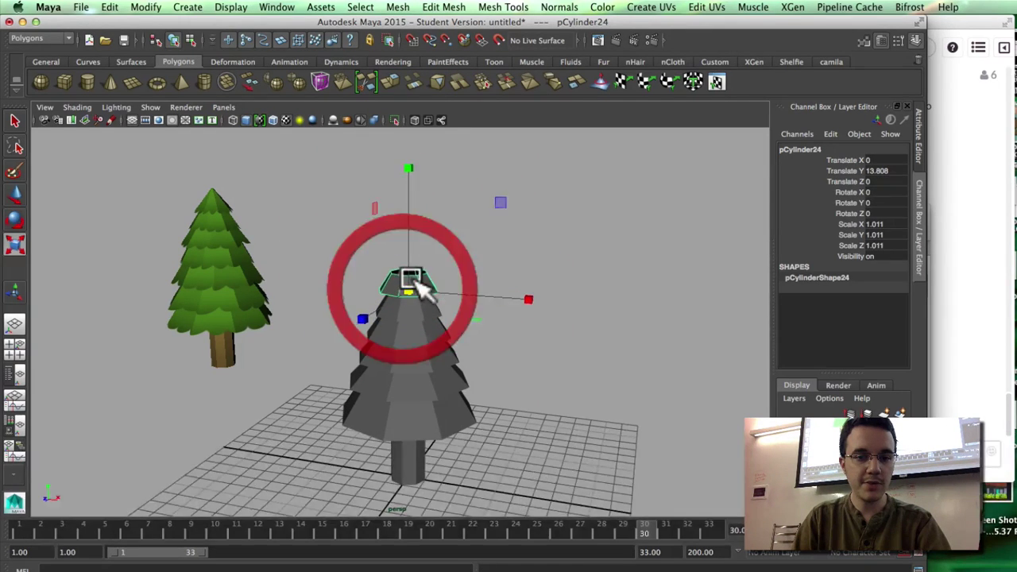
- Lower the sixth branch layer to about Translate Y 13.5 and place a duplicate of it above as the top layer
key("e")
key("w")
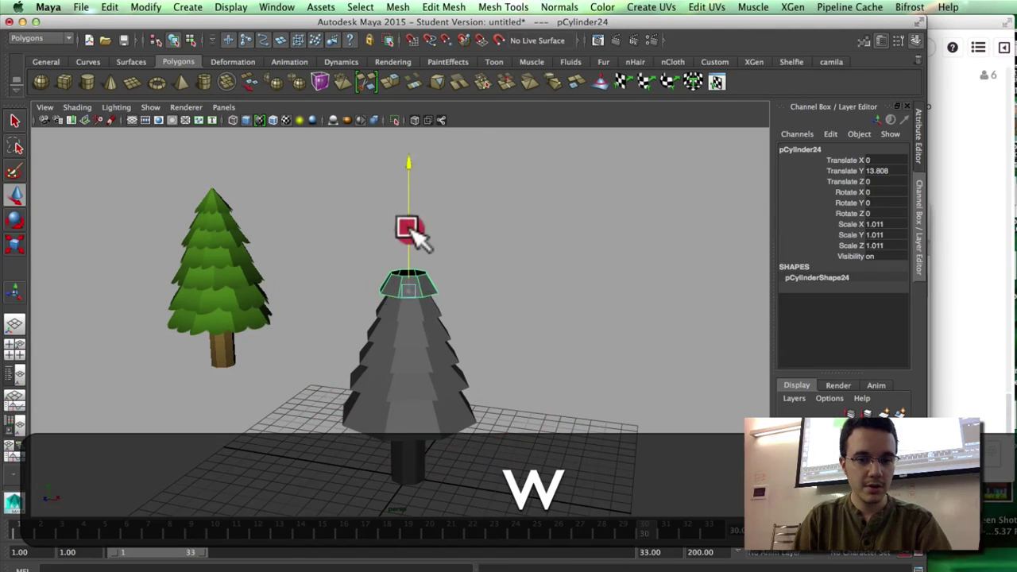
key("super+w")
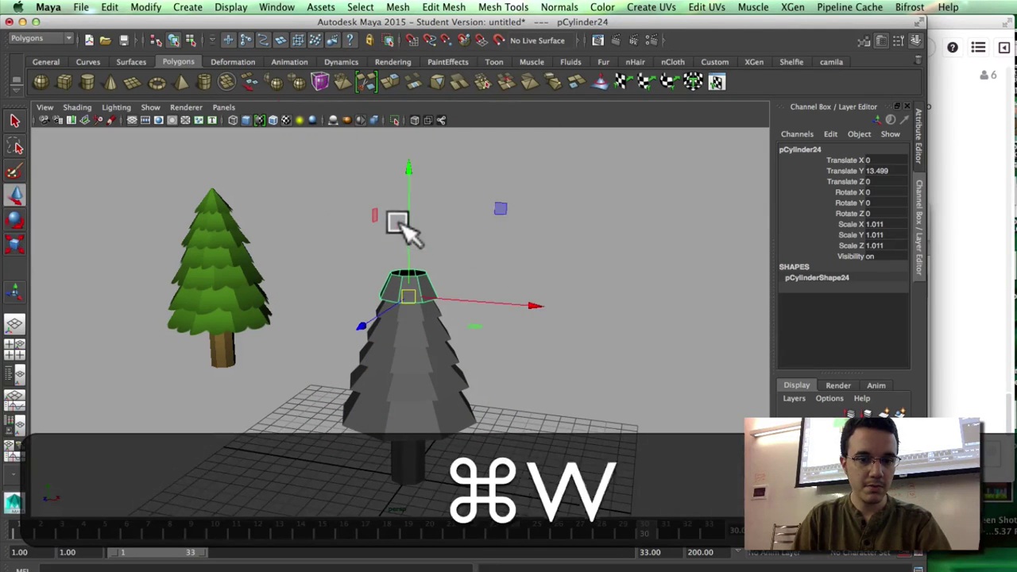
key("super+z")
left_click(421, 298)
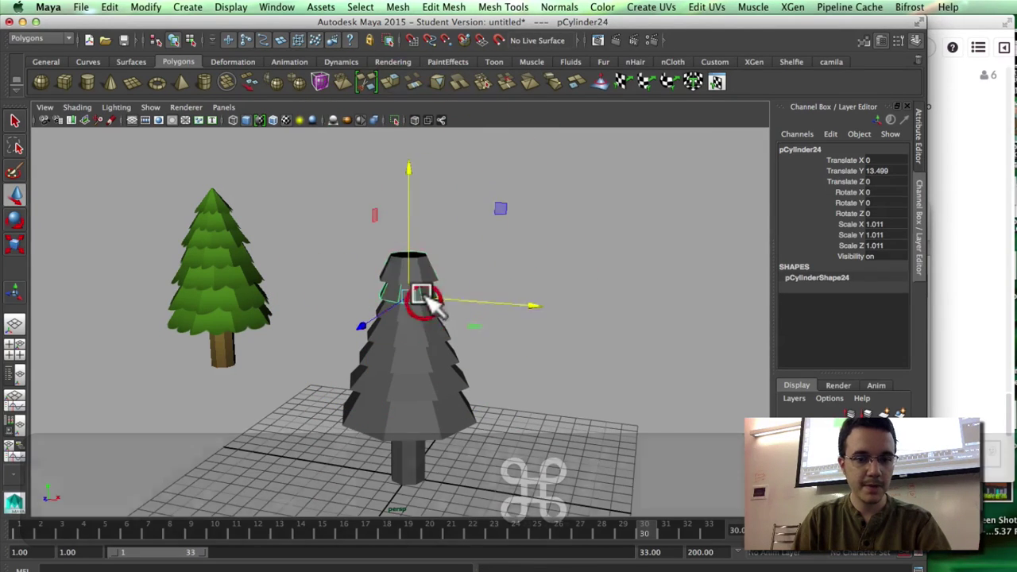
right_click_drag(422, 269, 422, 237)
left_click(422, 294)
left_click_drag(423, 319, 425, 278, "alt")
double_click(409, 234)
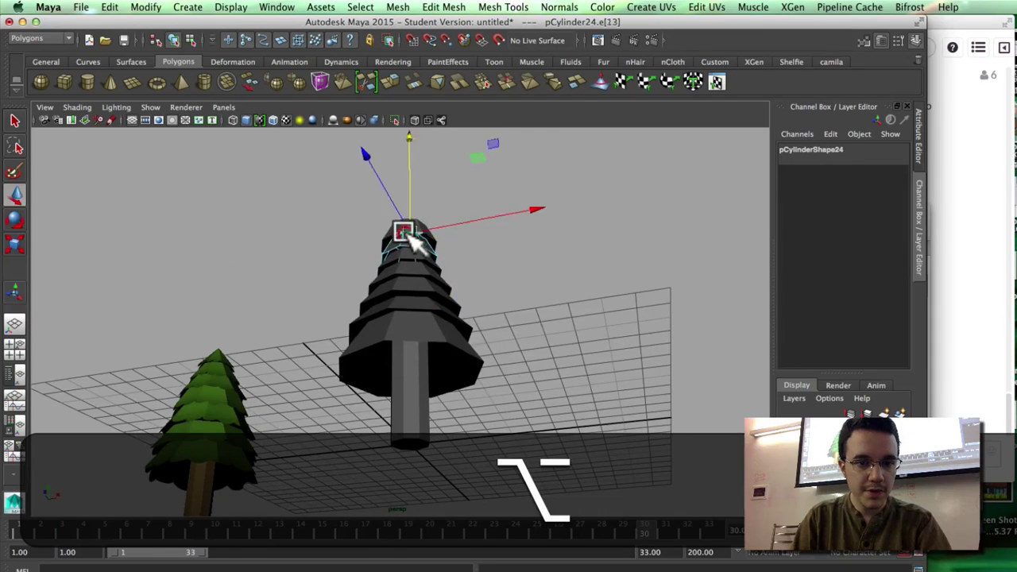
left_click_drag(408, 234, 406, 296, "alt")
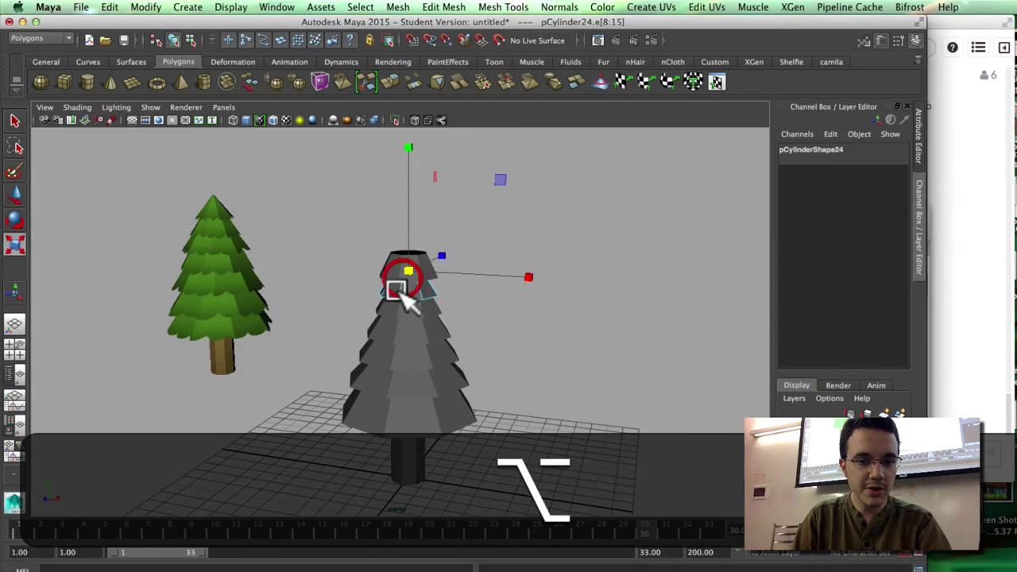
- Scale the top branch layer down uniformly to about 0.795
right_click_drag(427, 250, 424, 245)
left_click(395, 283)
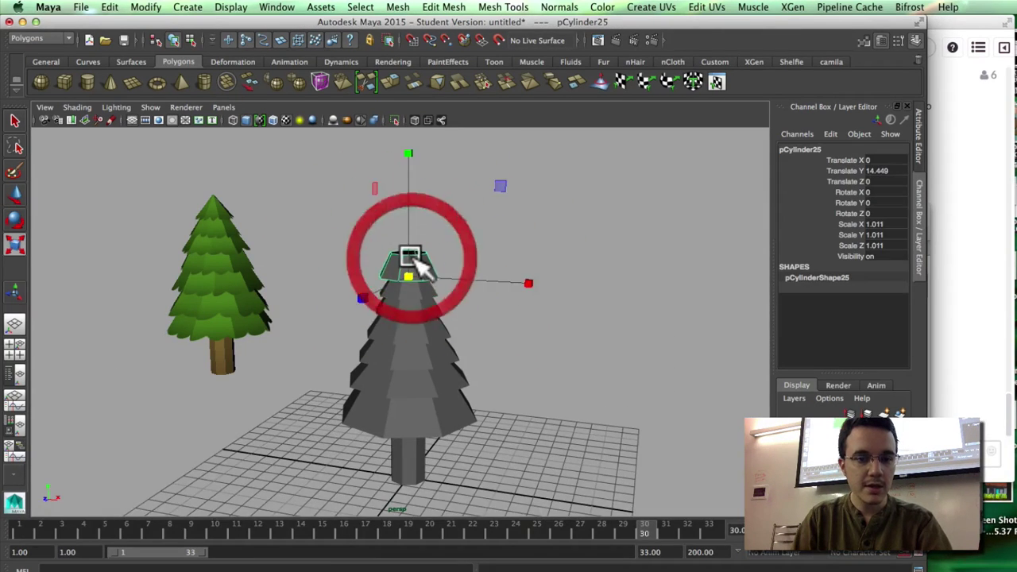
left_click_drag(416, 259, 409, 277)
left_click_drag(408, 153, 409, 154)
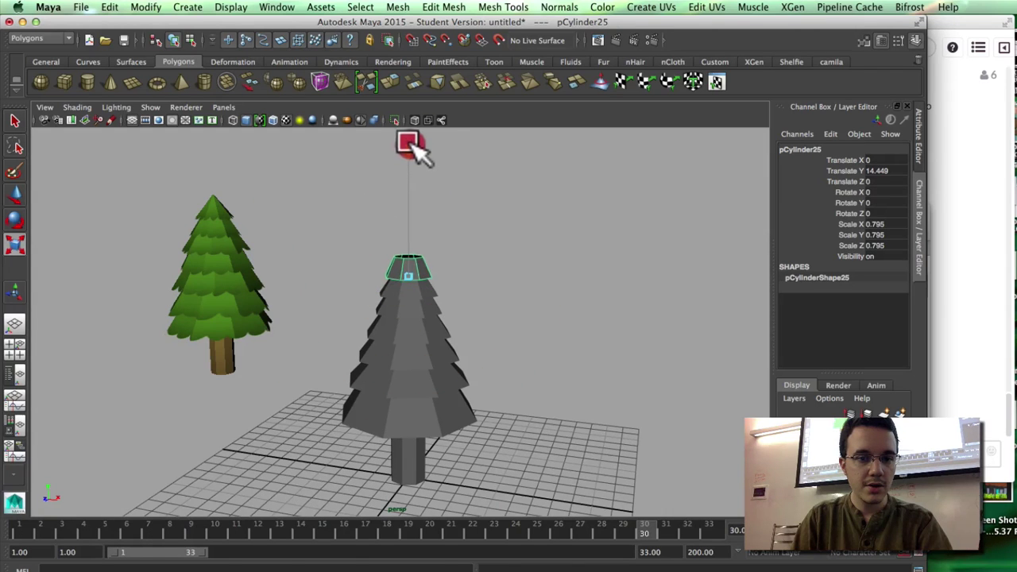
- Select the upper edge ring of the top branch layer and scale it inward to narrow the tip opening
key("w")
right_click_drag(420, 270, 418, 222)
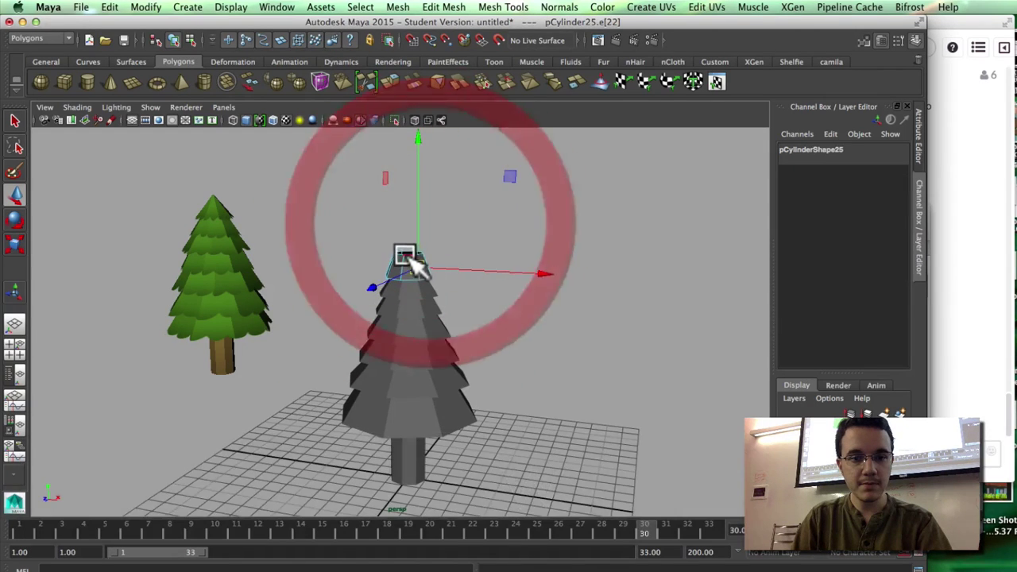
left_click_drag(408, 271, 426, 310, "alt")
right_click_drag(426, 310, 543, 363, "alt")
key("r")
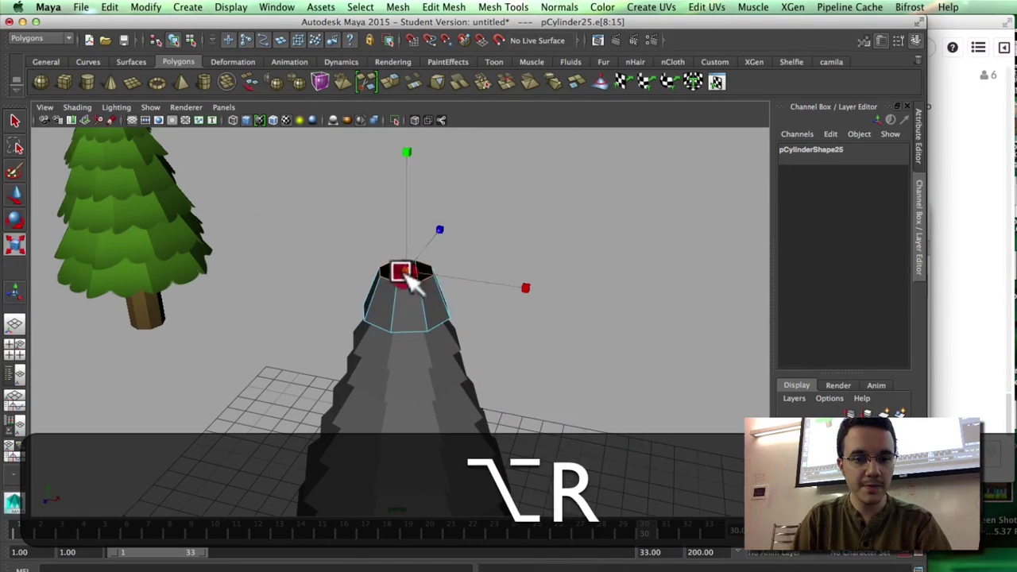
right_click_drag(379, 270, 576, 401, "alt")
- Close the opening at the tree's tip with three faces using the Append to Polygon tool
right_click_drag(493, 274, 549, 254)
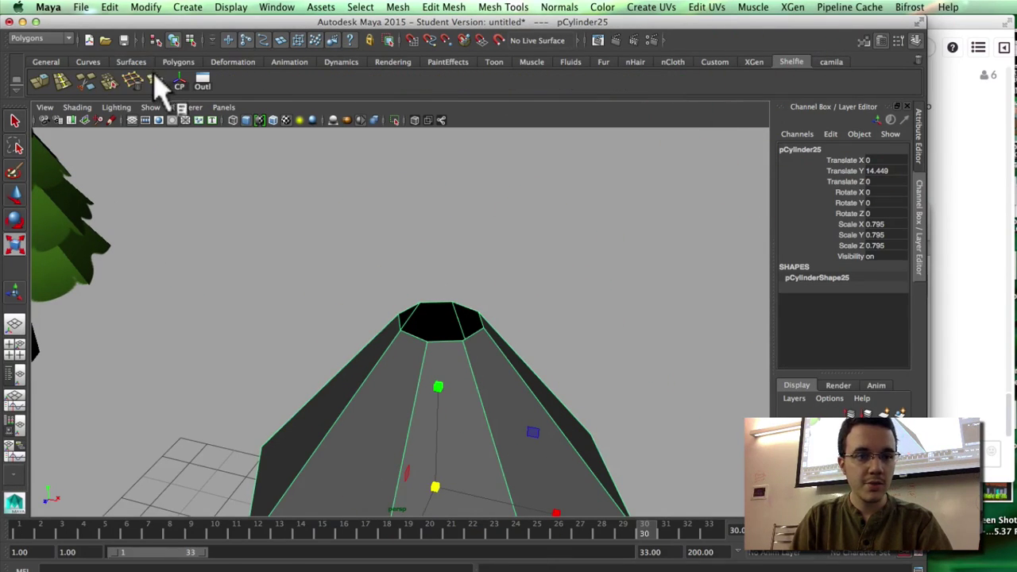
left_click(469, 338)
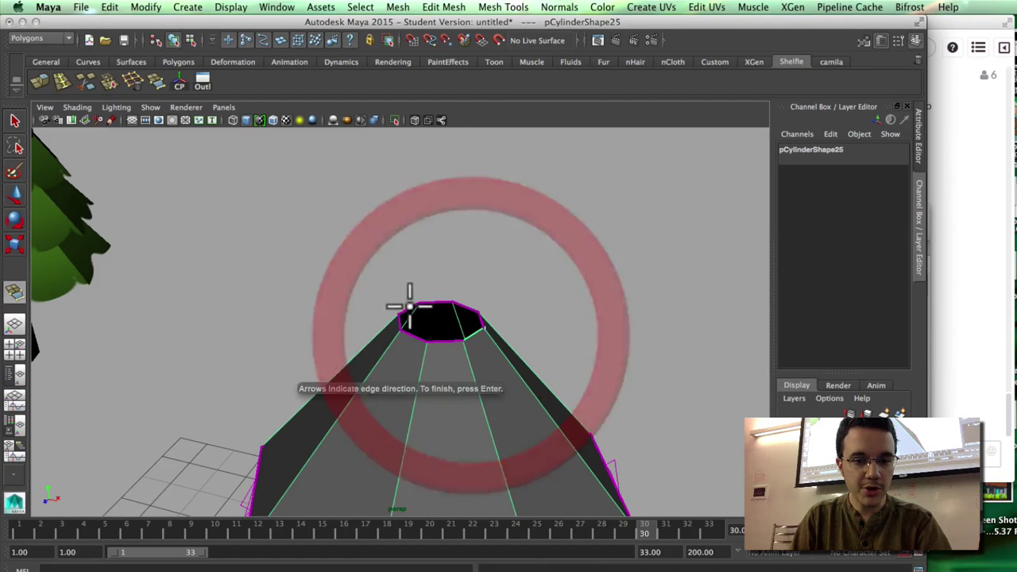
left_click(408, 306)
key("w")
left_click(416, 330)
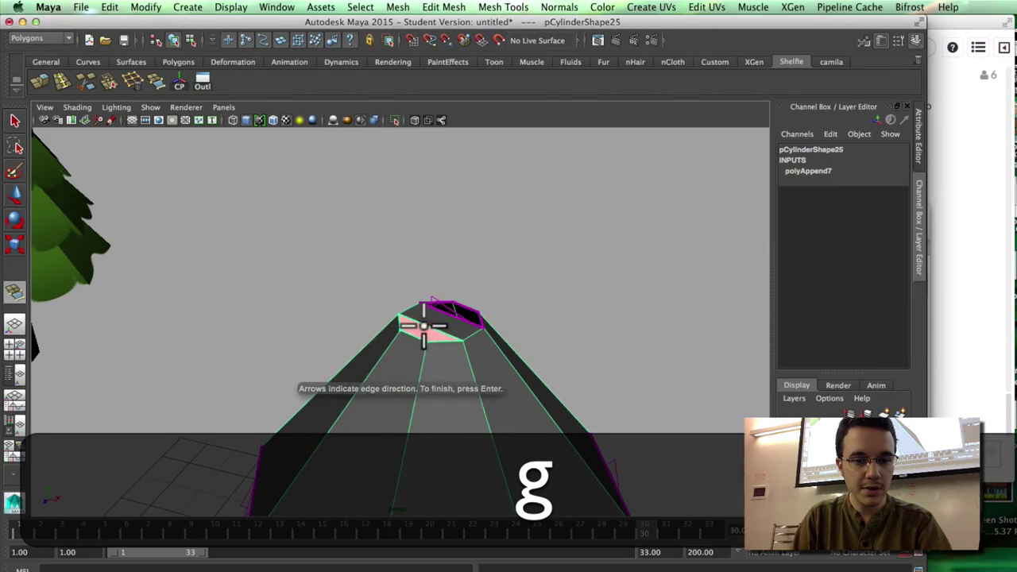
left_click(444, 315)
left_click(450, 314)
left_click(464, 303)
key("w")
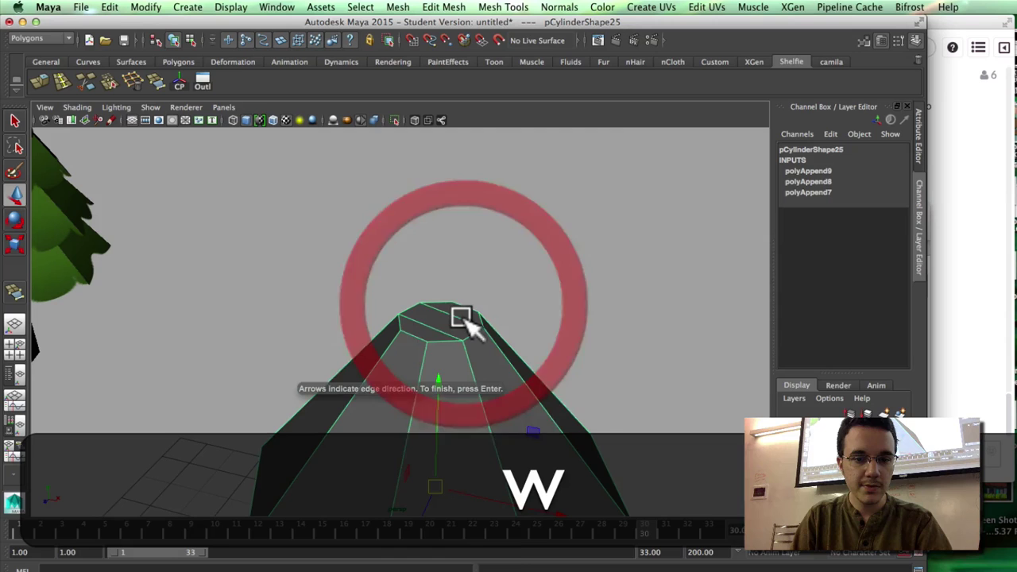
- Apply a planar UV mapping to the three cap faces, fitted to the bounding box and projected from the Y axis
right_click_drag(461, 270, 461, 303)
left_click(413, 319, "shift")
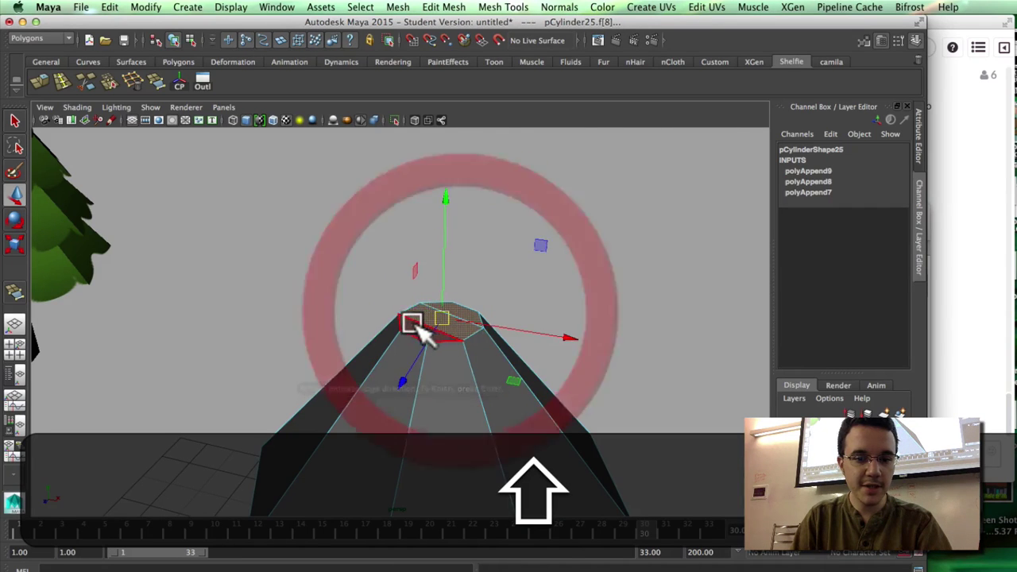
left_click(648, 8)
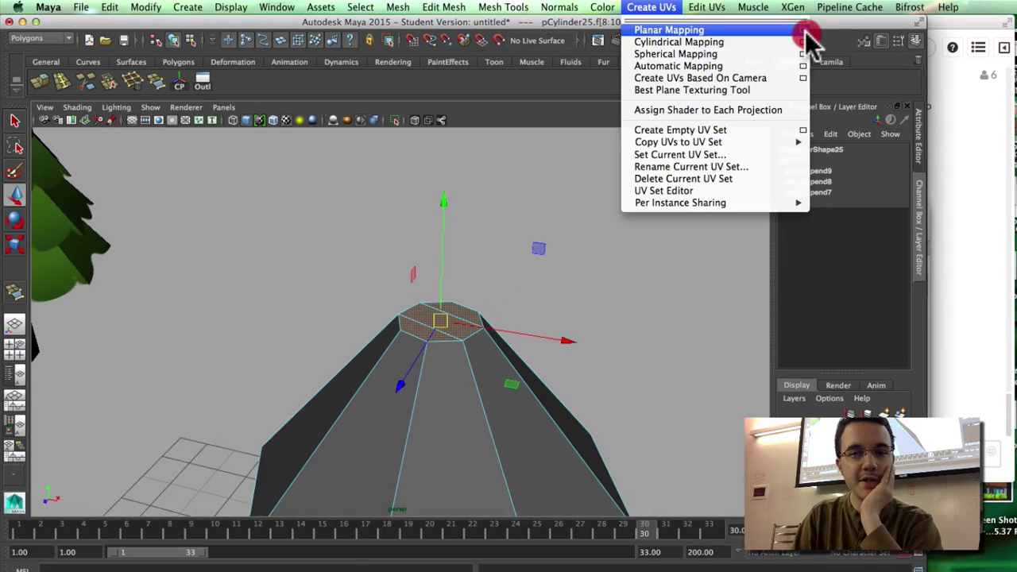
left_click(804, 31)
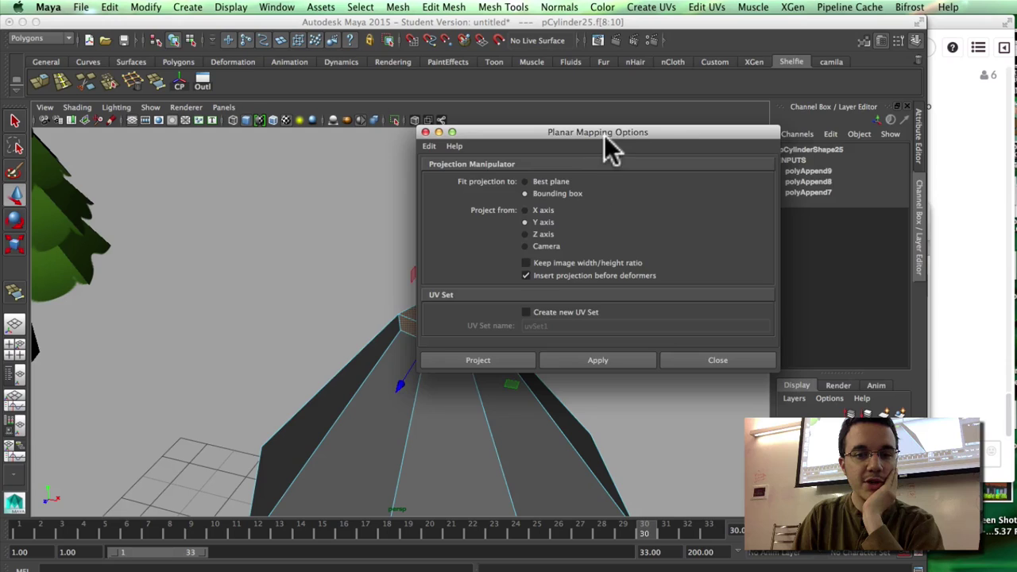
left_click_drag(610, 147, 754, 132)
left_click(739, 341)
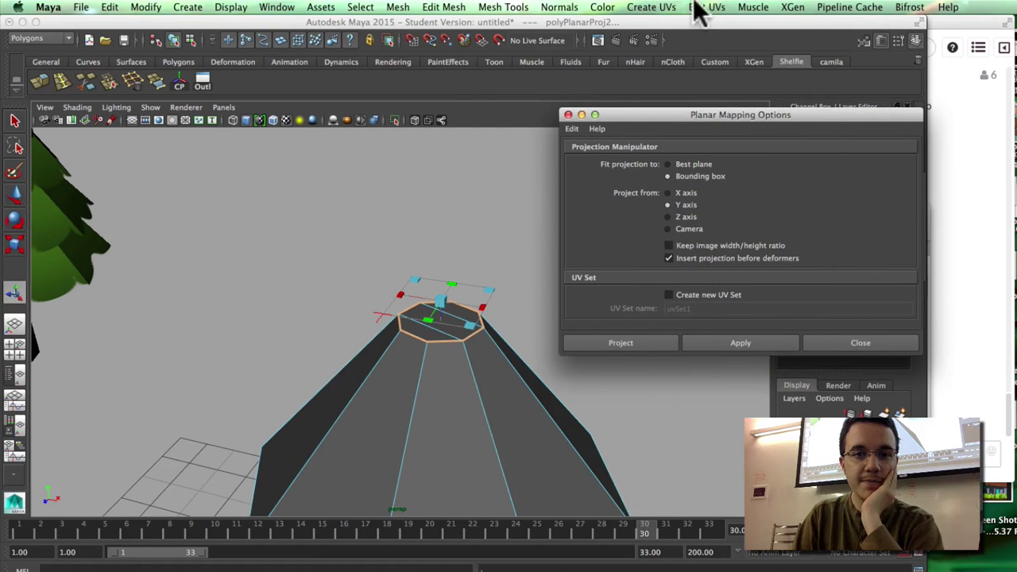
- Open the UV Texture Editor and place it clear of the Planar Mapping options
left_click(707, 7)
left_click(731, 300)
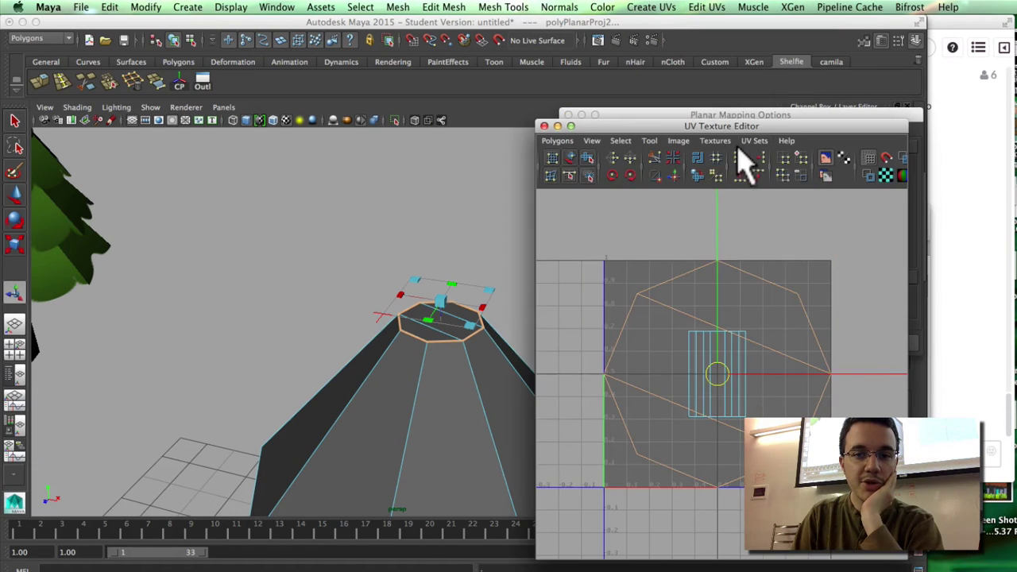
left_click_drag(738, 121, 342, 121)
left_click(707, 7)
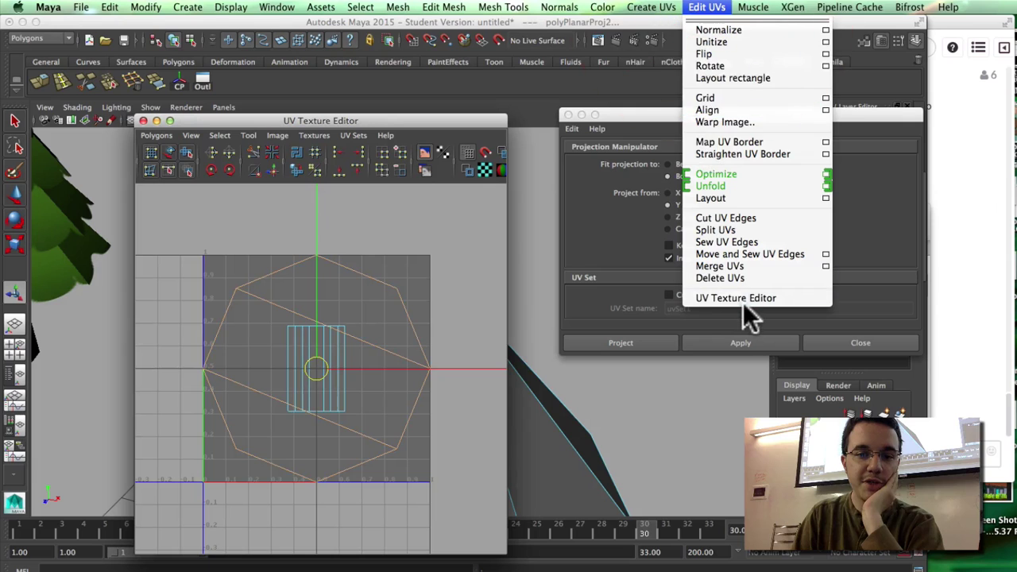
left_click(387, 253)
- Shrink the cap's UV shell to a small octagon and place it in the upper-left corner of the UV space
middle_click_drag(357, 376, 368, 392, "alt")
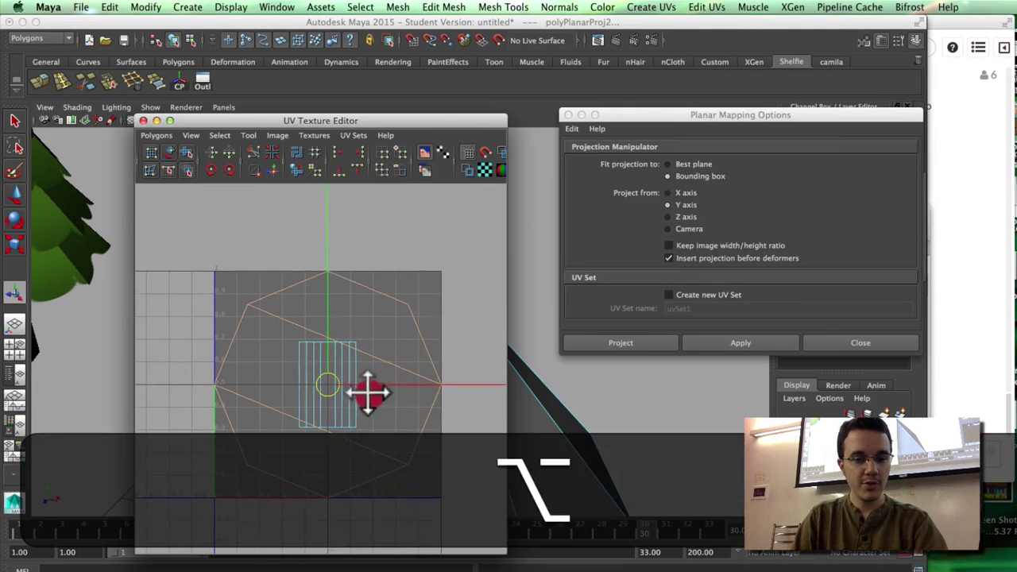
key("r")
left_click_drag(326, 385, 200, 370)
key("w")
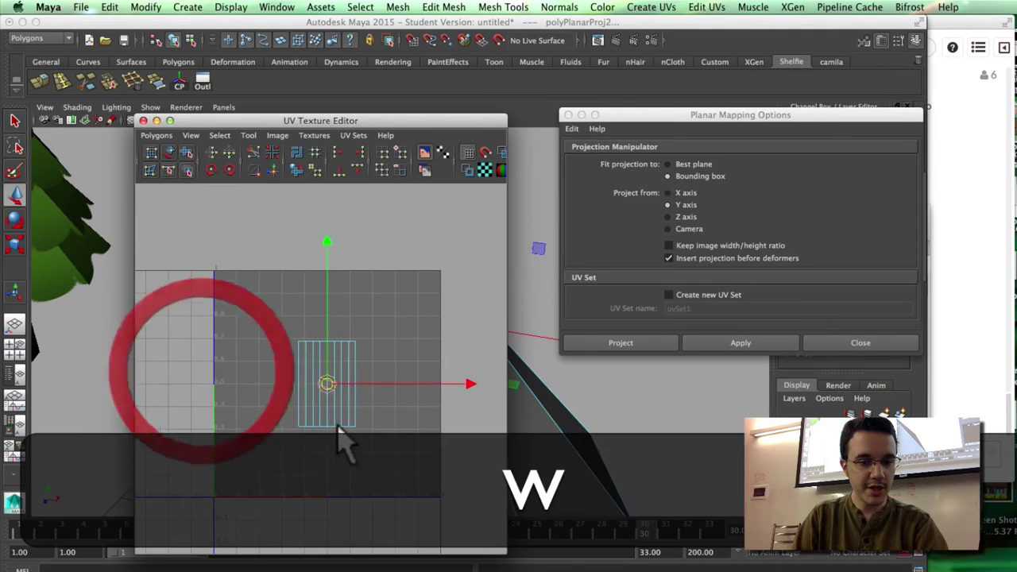
middle_click_drag(341, 427, 252, 348)
left_click_drag(252, 346, 246, 329)
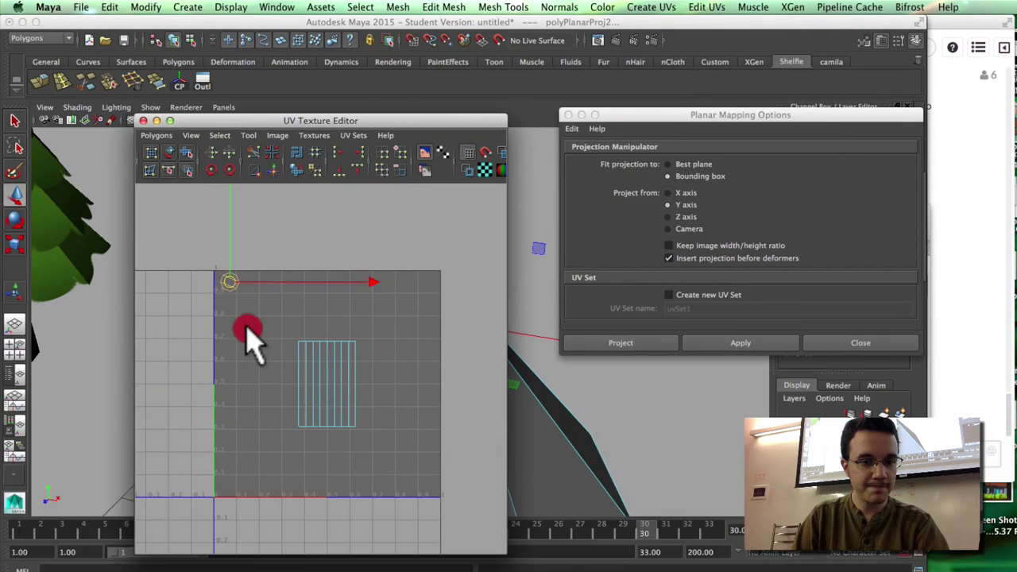
left_click(310, 337)
- Return the top branch layer to object selection and close the Planar Mapping options
right_click_drag(541, 461, 630, 247)
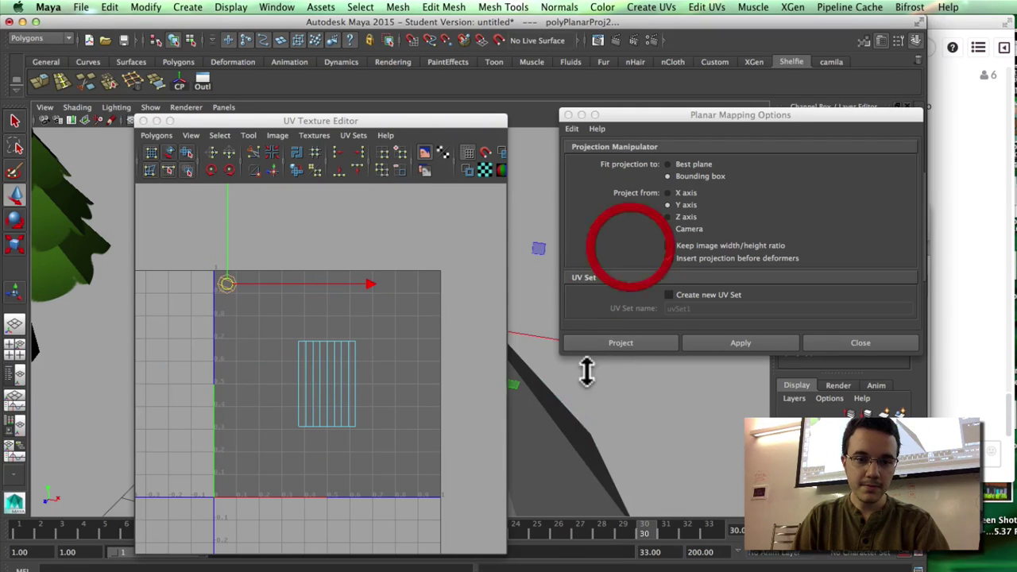
left_click(533, 432)
left_click_drag(257, 125, 172, 131)
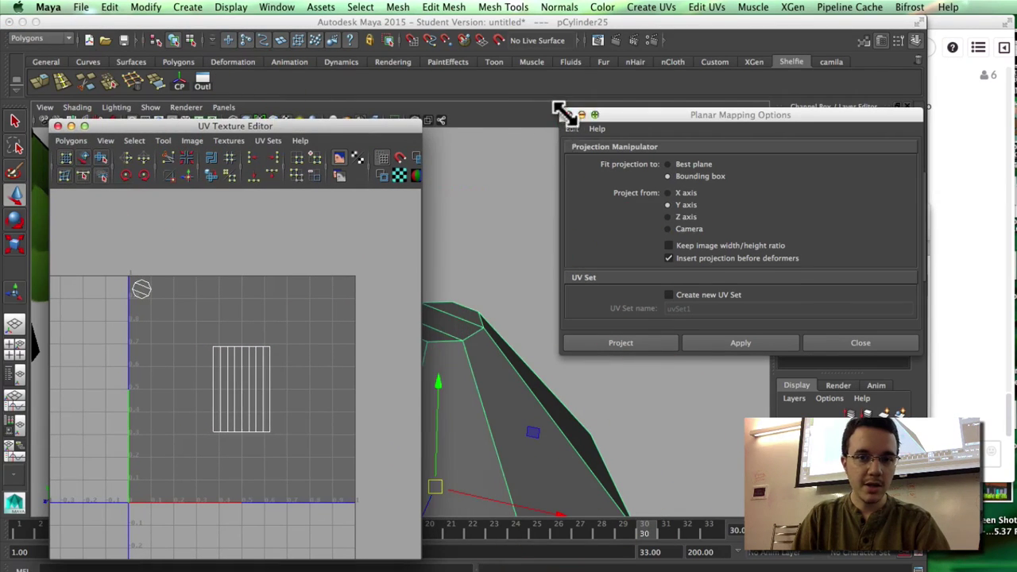
left_click(569, 114)
- Select all the branch layers and combine them into one mesh
right_click_drag(559, 358, 485, 453, "alt")
middle_click_drag(486, 454, 636, 254, "alt")
right_click_drag(636, 254, 469, 445, "alt")
left_click_drag(469, 445, 563, 398, "alt")
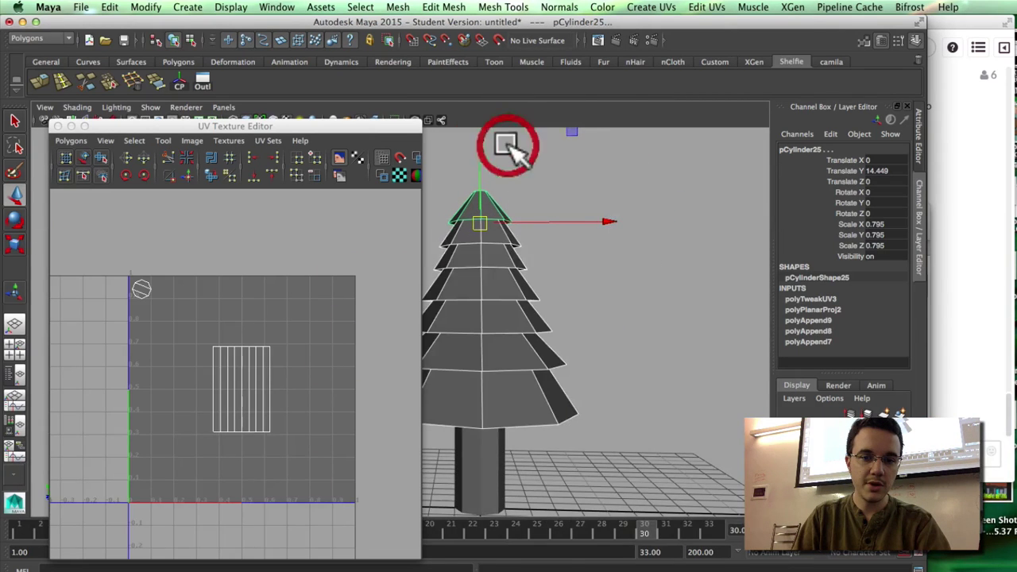
left_click_drag(509, 148, 545, 272, "alt")
left_click(399, 7)
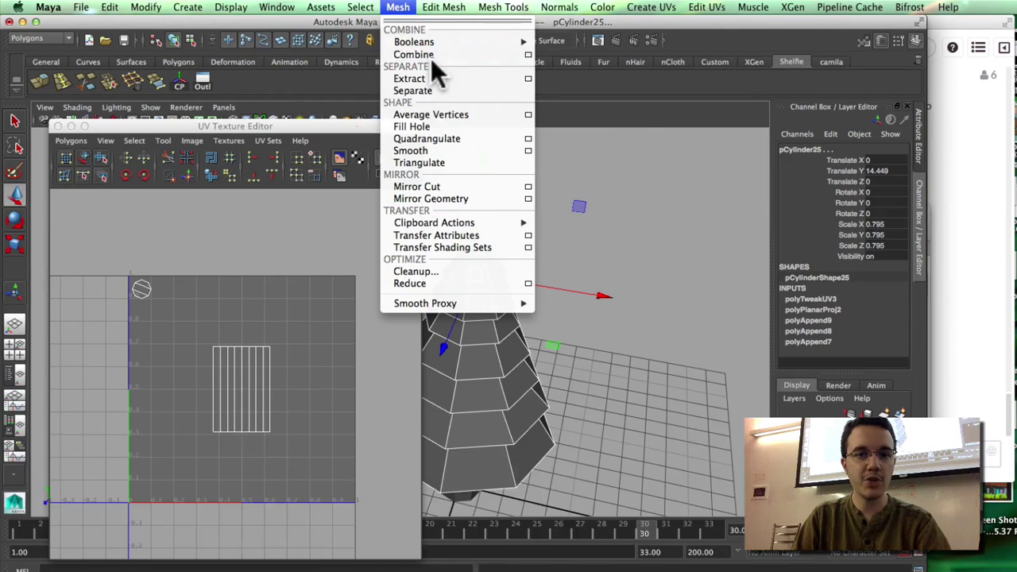
left_click(434, 55)
- Select the branch side UVs of the combined mesh and stretch them horizontally to nearly the full width of the UV space
left_click_drag(520, 337, 545, 345, "alt")
right_click_drag(250, 375, 296, 364)
left_click_drag(185, 472, 186, 469)
key("r")
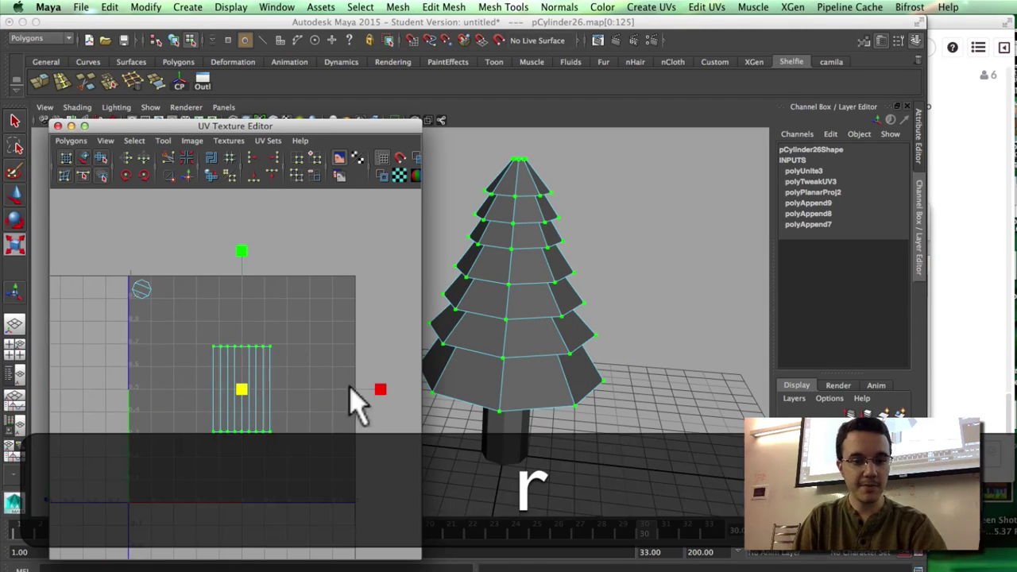
left_click_drag(380, 389, 771, 405)
key("w")
key("r")
left_click_drag(402, 398, 382, 388)
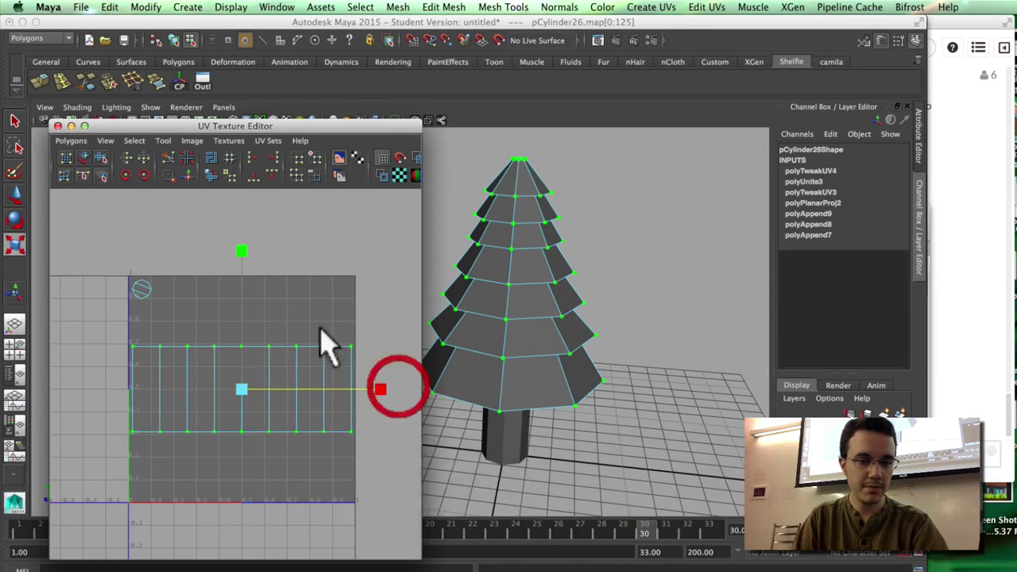
- Raise the branch side UVs to the top of the UV space and stretch them vertically over about its upper 60 percent
key("w")
left_click_drag(244, 270, 242, 227)
middle_click_drag(284, 299, 300, 289, "alt")
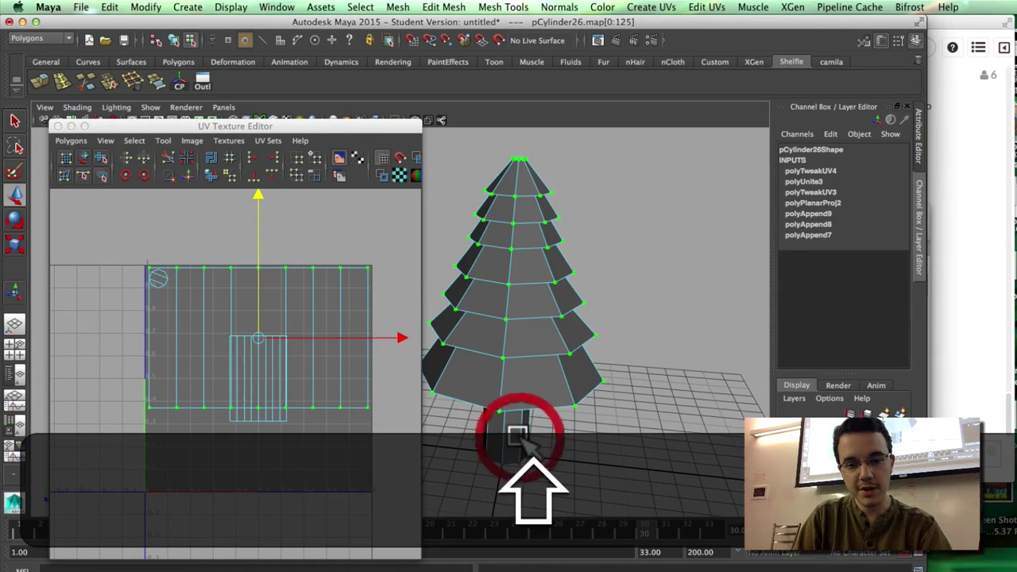
- Show the trunk's UVs alongside the branches, select the trunk's whole UV shell and move it down toward the bottom of the UV space
left_click(329, 370)
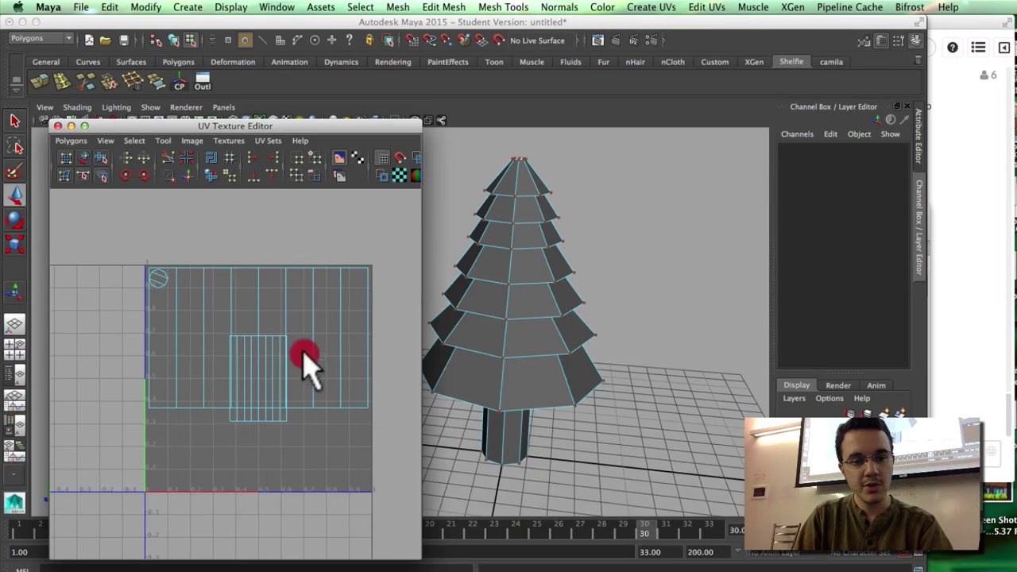
right_click_drag(309, 364, 338, 367)
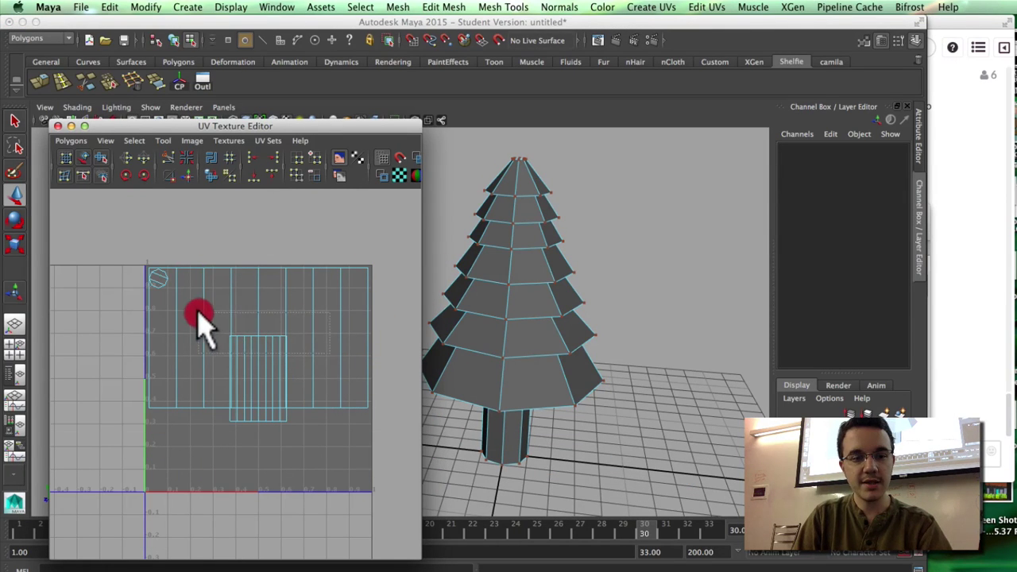
left_click_drag(198, 311, 227, 336)
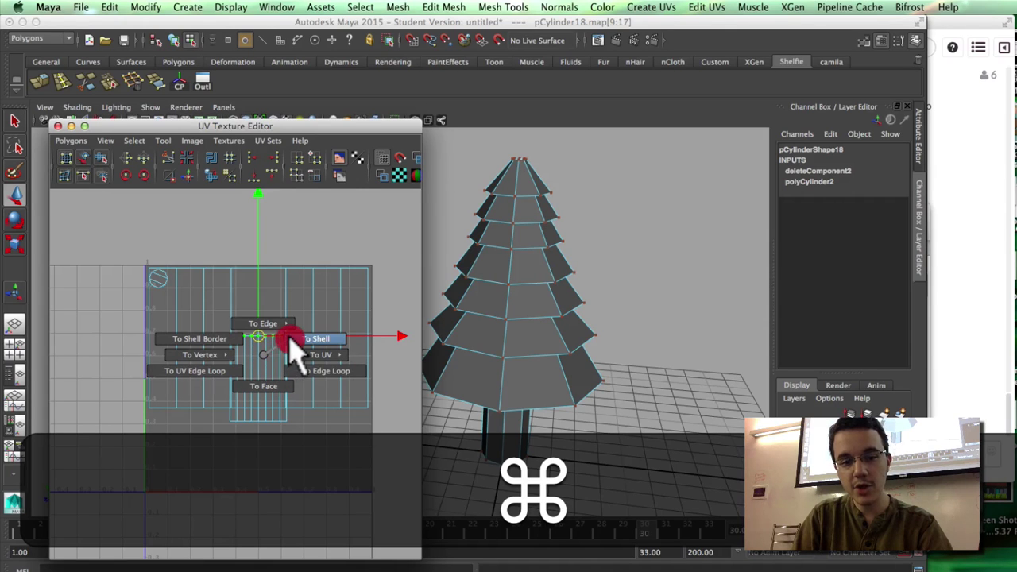
right_click_drag(294, 337, 293, 335, "super")
middle_click_drag(286, 425, 294, 457)
key("super+z")
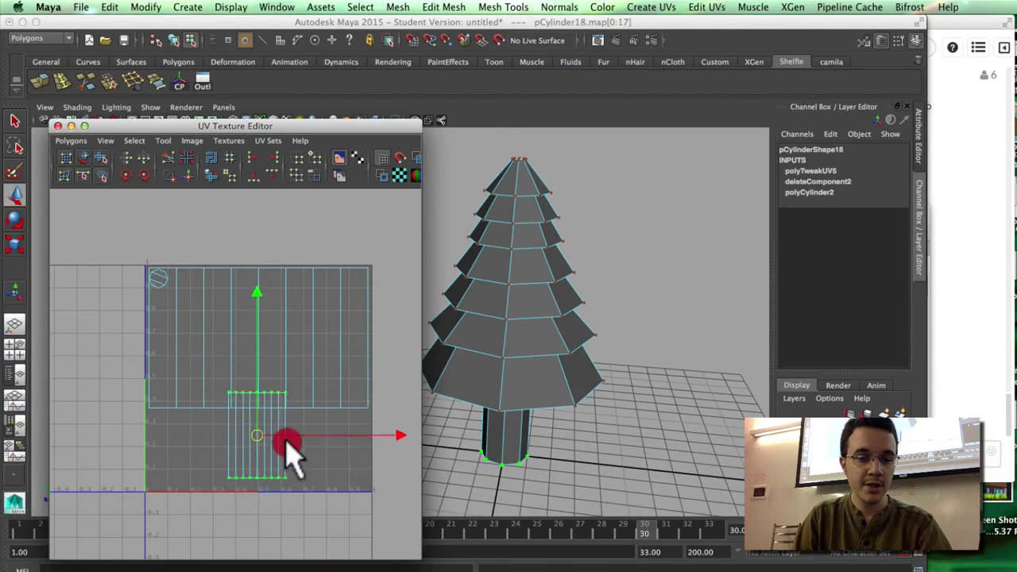
- Fit the trunk's UV shell into the strip below the branch UVs, reducing its height and stretching it to nearly the full width
key("r")
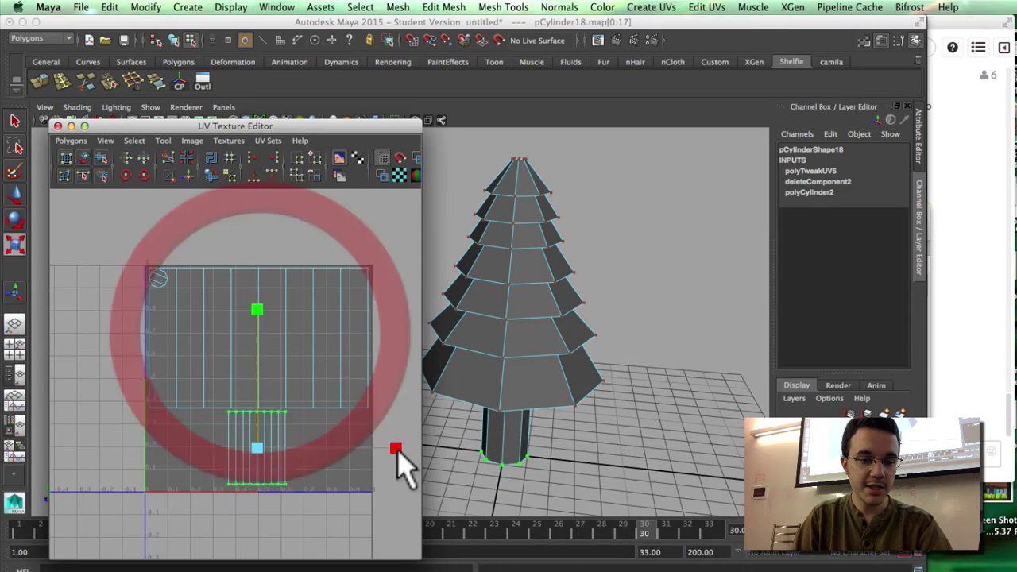
left_click_drag(400, 454, 653, 457)
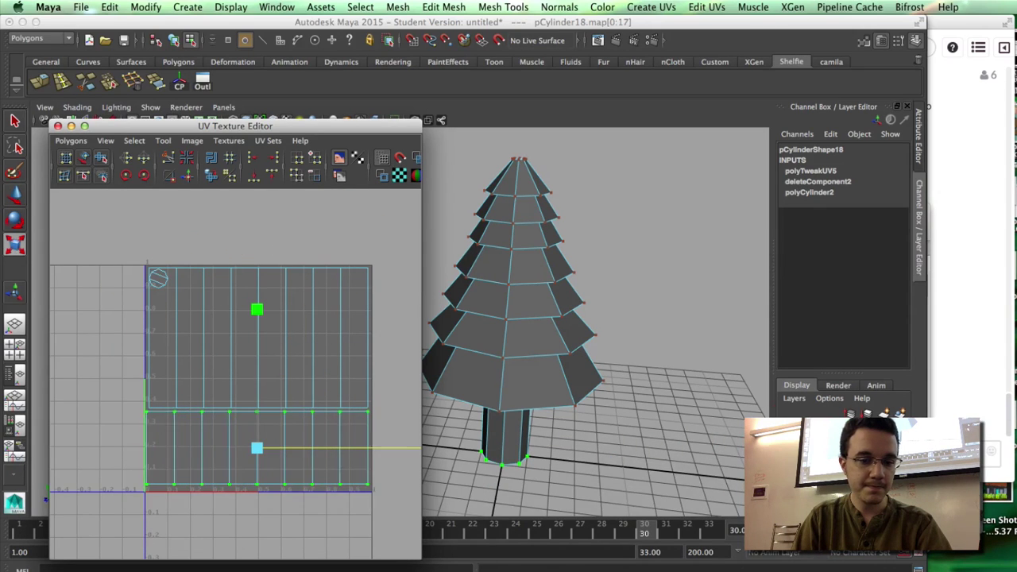
key("w")
key("super+z")
key("super+r")
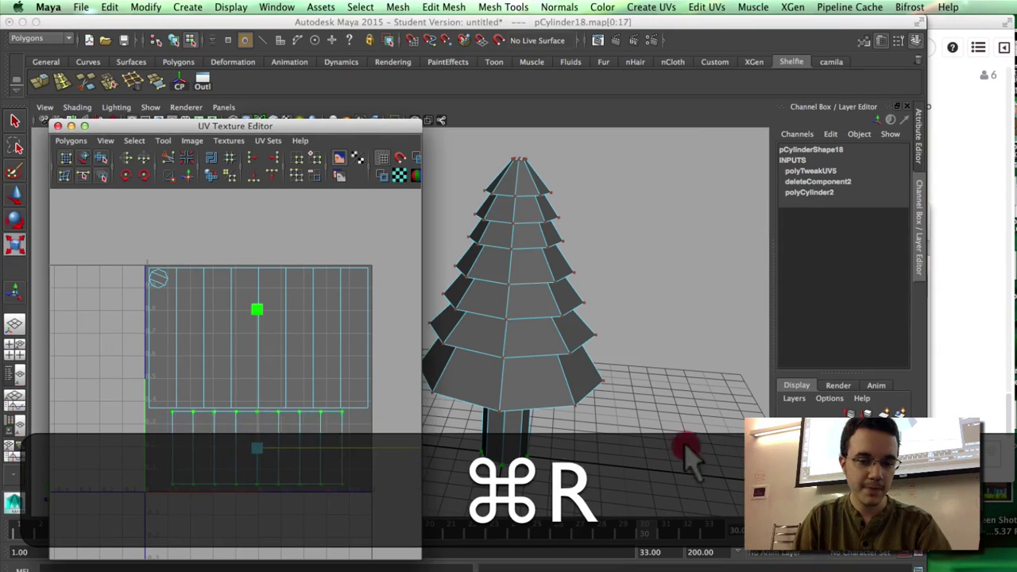
key("w")
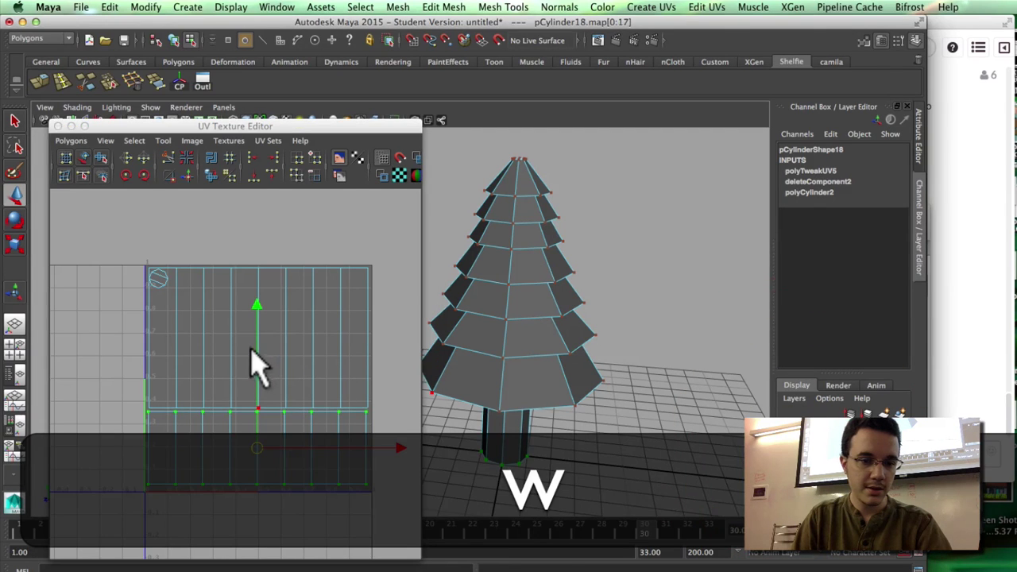
- Lower the trunk's UV shell slightly to leave a narrow gap beneath the branch UVs, and return to object mode with nothing selected
left_click_drag(257, 352, 260, 356)
middle_click_drag(305, 384, 321, 388, "alt")
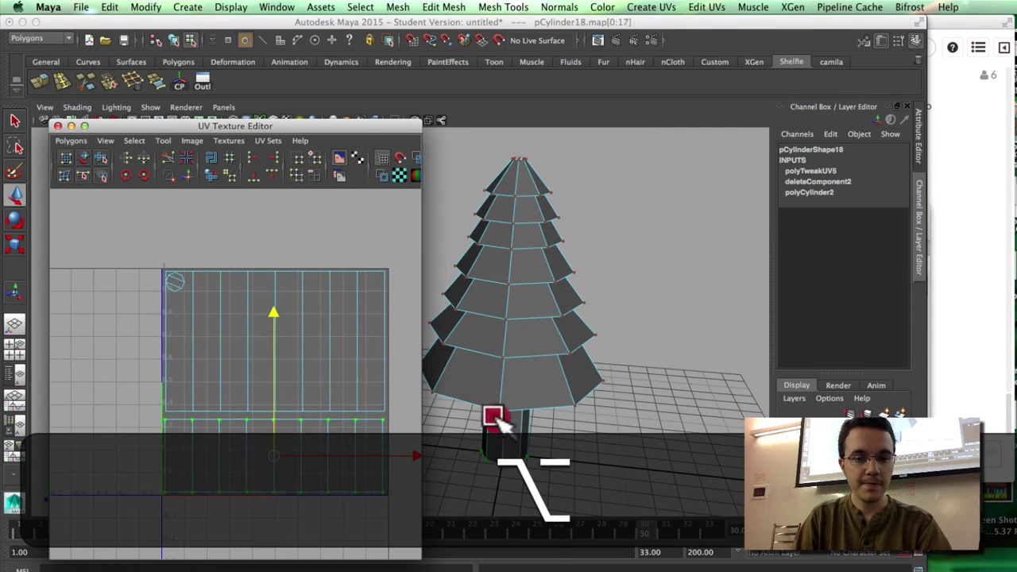
right_click_drag(494, 421, 572, 245)
left_click(571, 451)
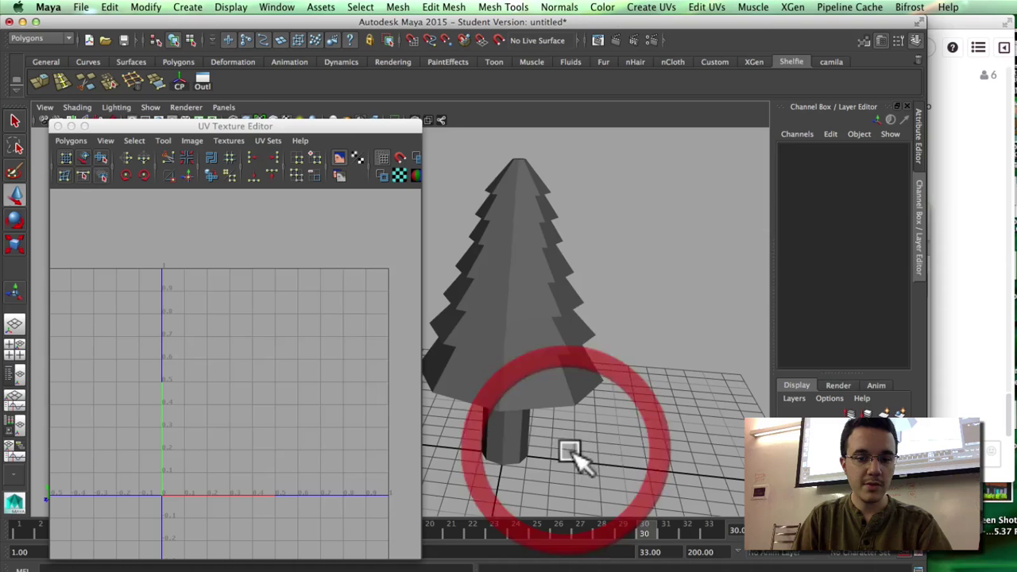
- Combine the branch mesh and the trunk into a single tree mesh
left_click(506, 326)
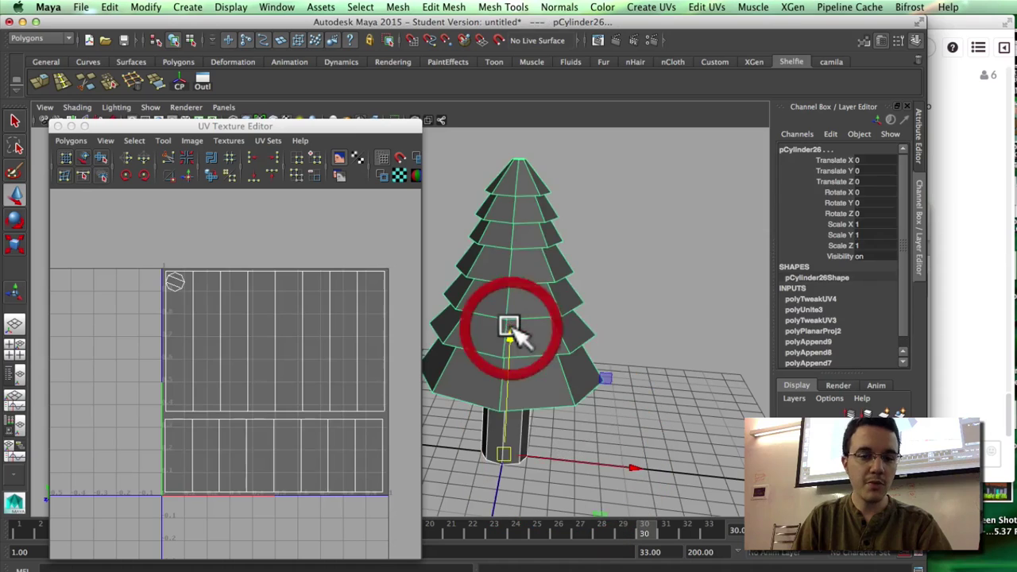
left_click(403, 8)
left_click(415, 56)
left_click(549, 314)
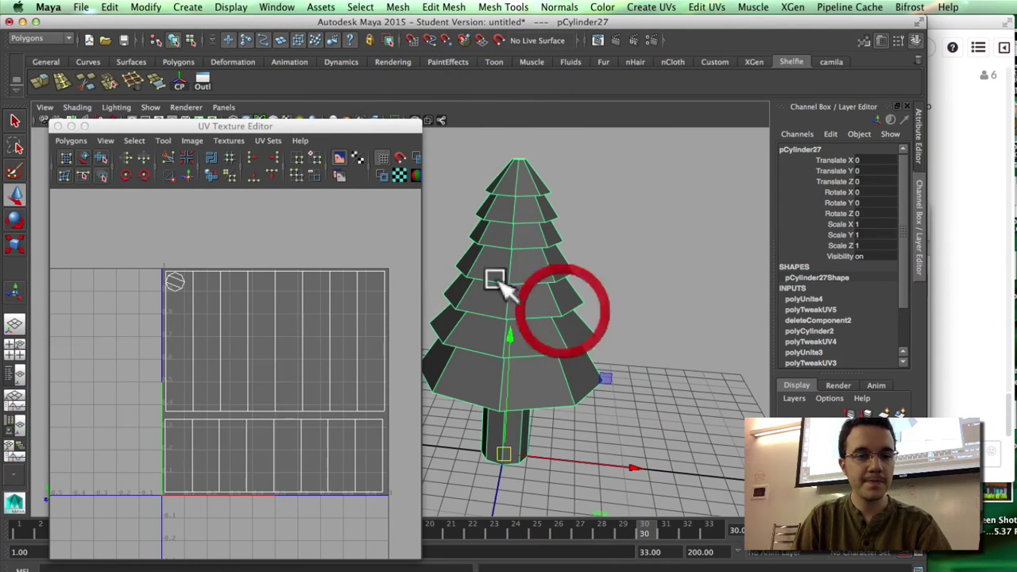
- Select all UVs of the combined tree and open the UV Snapshot options
right_click(170, 285)
left_click(194, 286)
left_click_drag(145, 261, 398, 527)
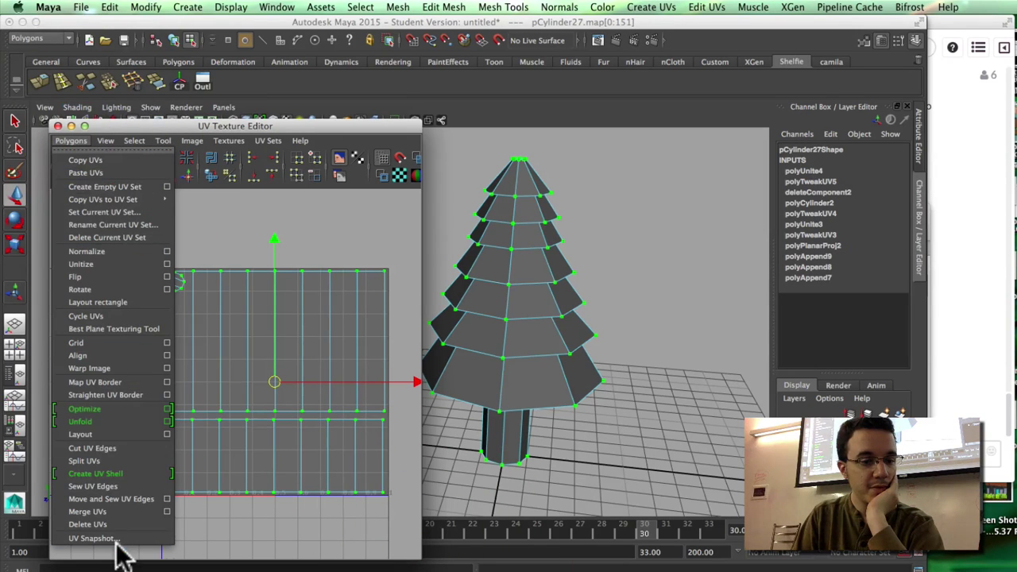
left_click(127, 539)
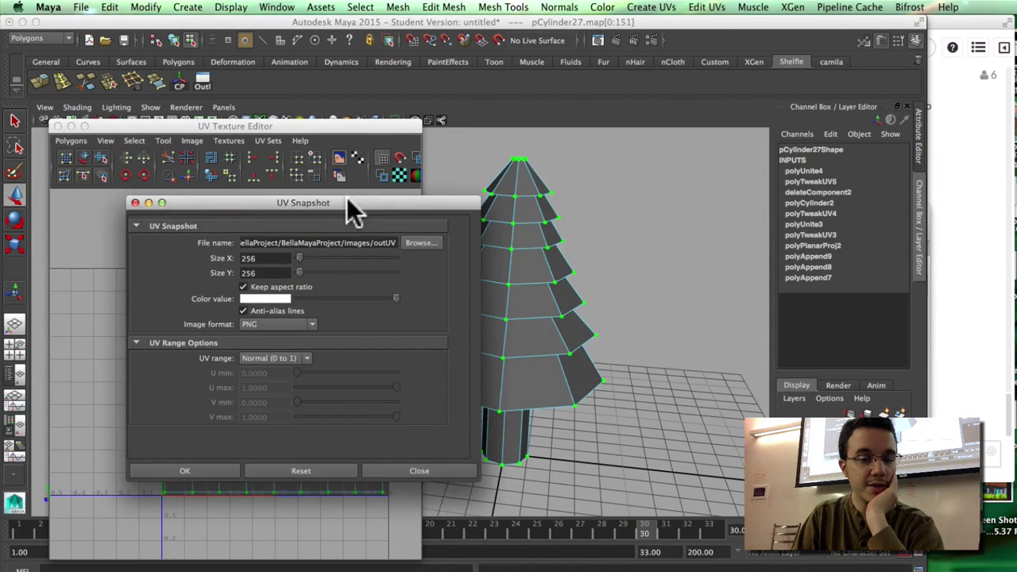
- Set the snapshot's output file to treeuv in the Documents folder
left_click_drag(346, 197, 485, 220)
left_click(570, 264)
left_click(189, 239)
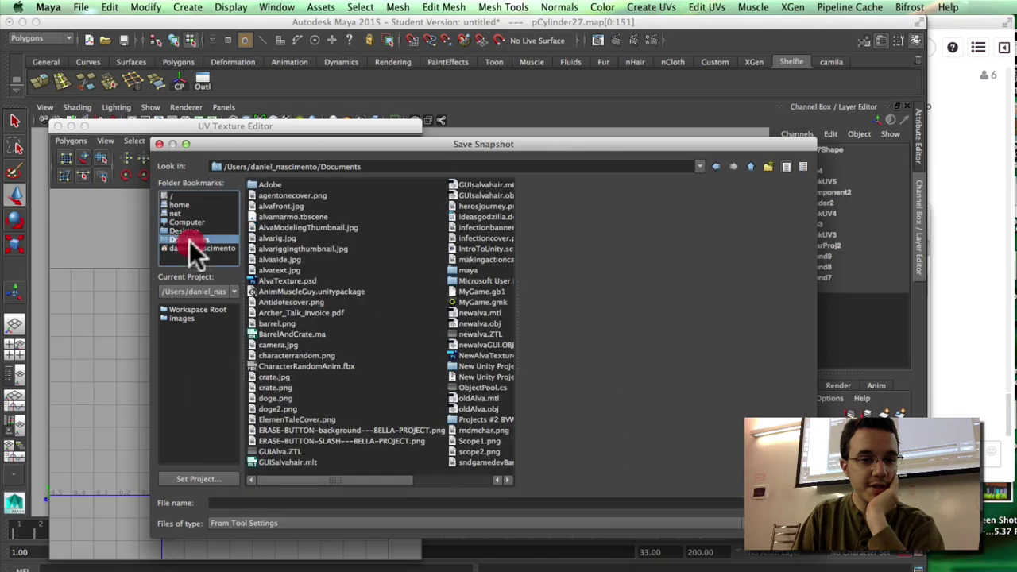
left_click(267, 503)
type("treeu")
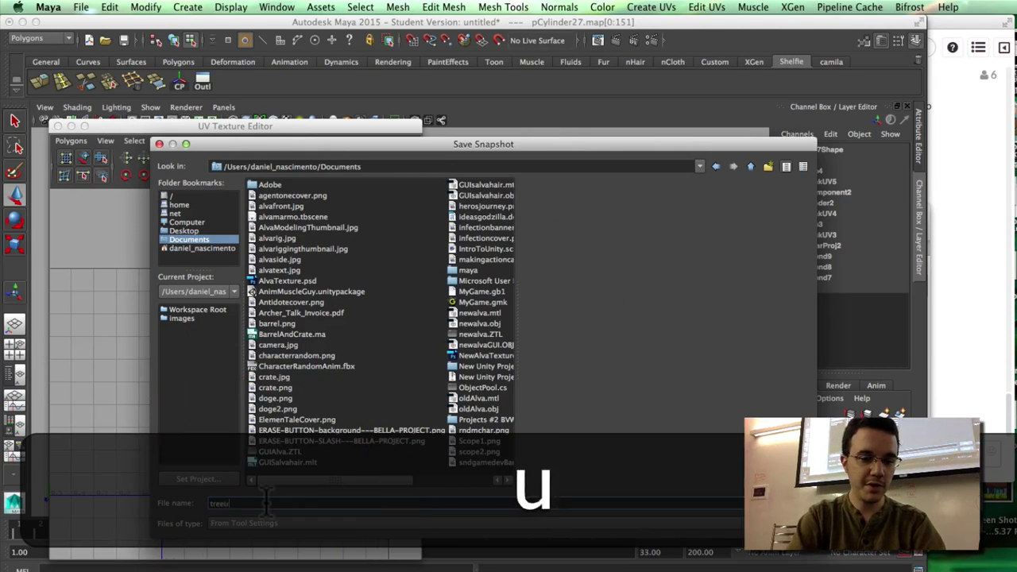
type("v")
key("Return")
- Choose PNG as the image format, export the UV snapshot, and deselect the UVs
left_click(421, 343)
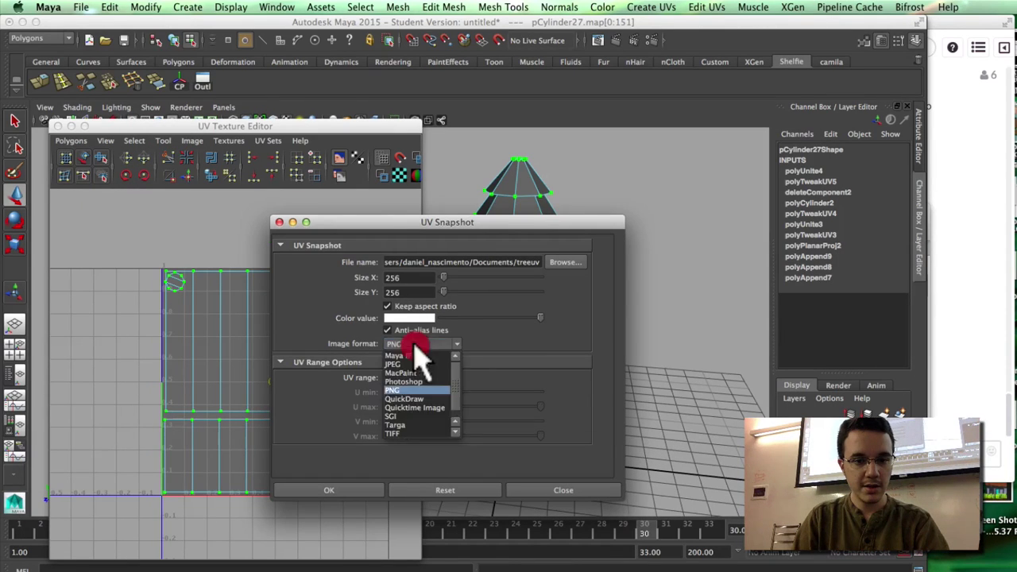
left_click(423, 388)
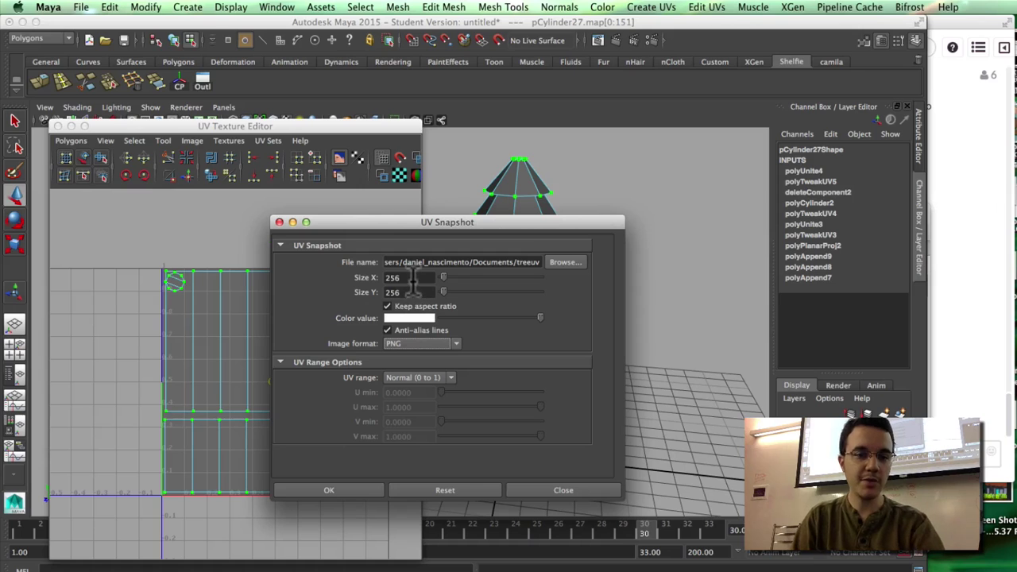
left_click(358, 489)
left_click(350, 502)
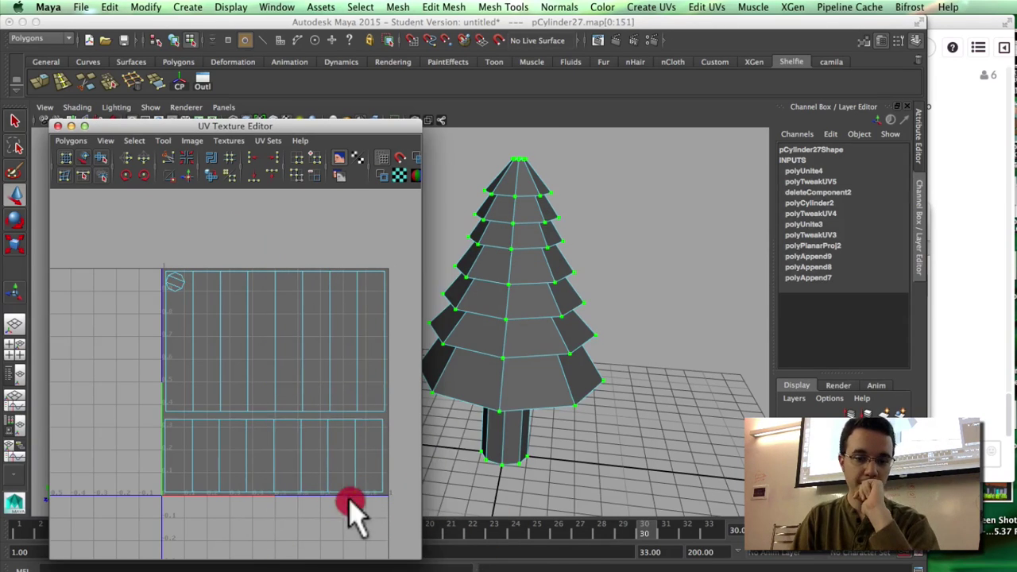
- Switch to Photoshop and close the open Tree.png document
left_click(1004, 200)
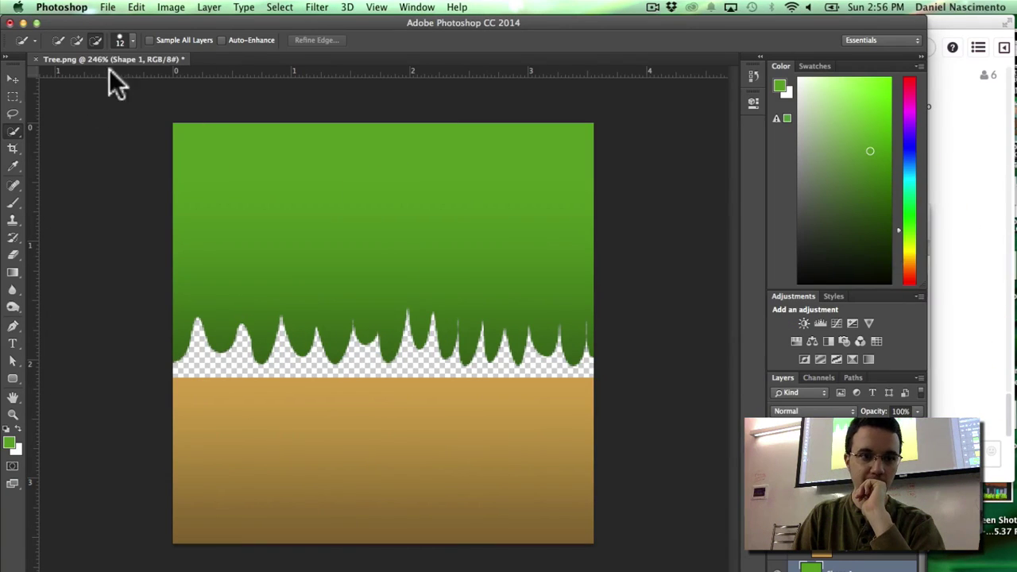
left_click(36, 58)
left_click(473, 216)
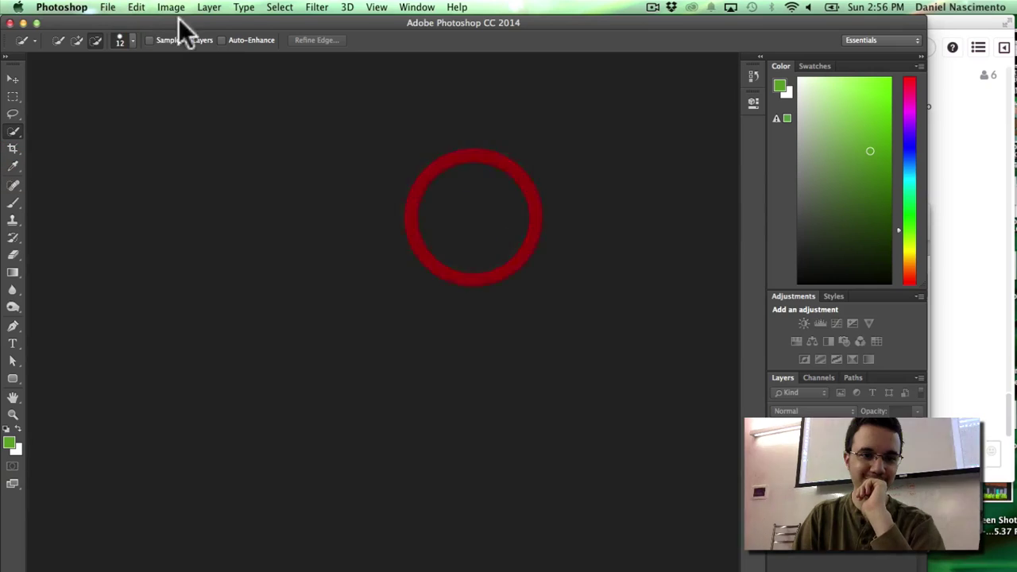
- Open the exported treeuv.png from the Documents folder
left_click(107, 7)
left_click(125, 35)
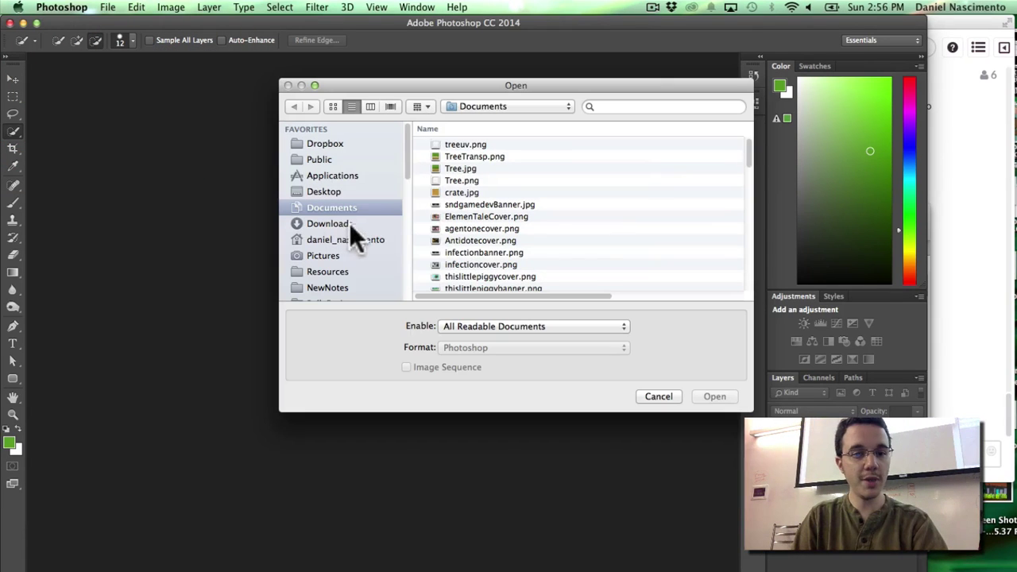
left_click(481, 143)
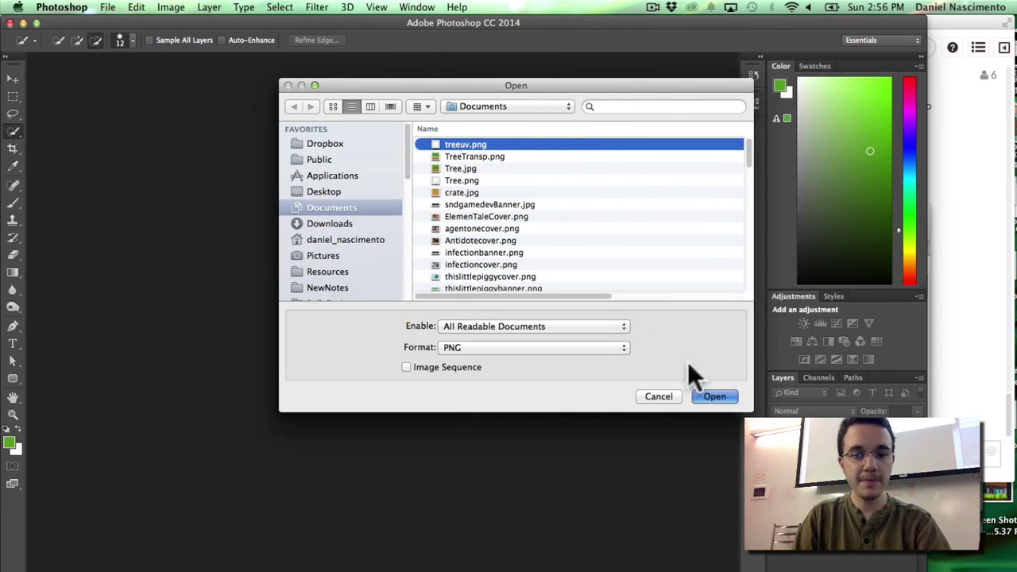
left_click(714, 396)
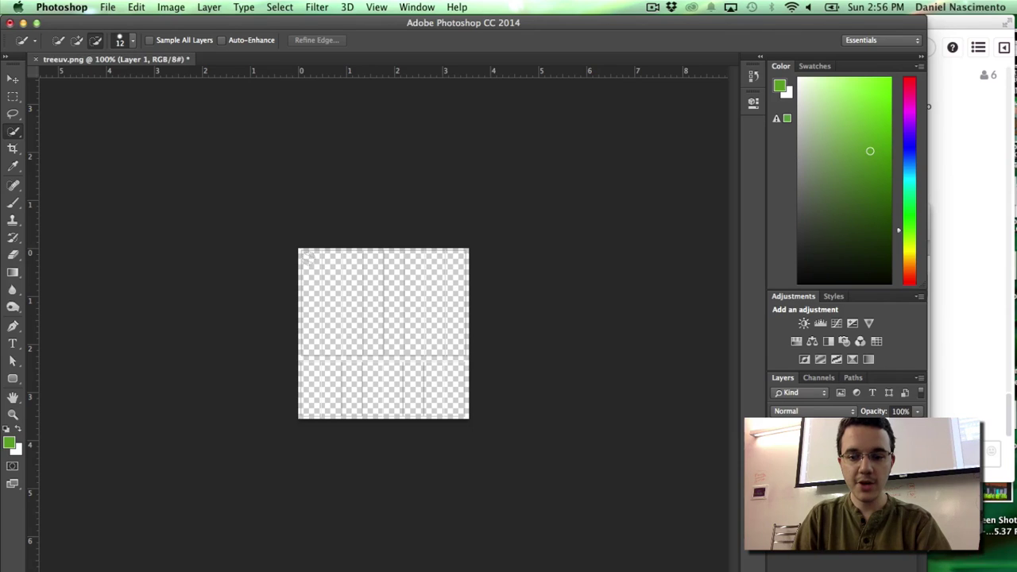
- Fill Layer 1, beneath the UV lines, with the green foreground color in Normal mode at 100% opacity
key("alt+BackSpace")
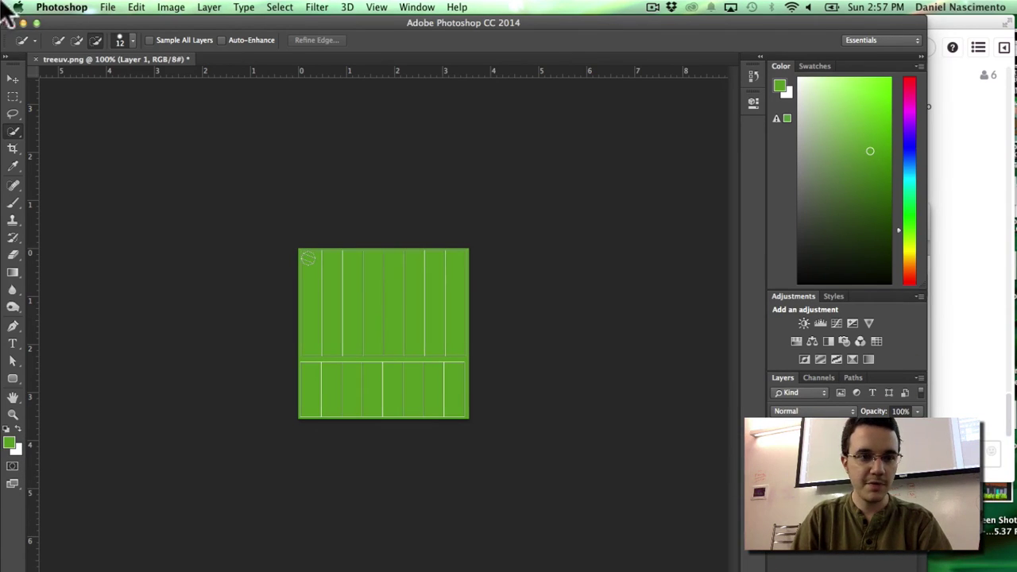
left_click(136, 7)
left_click(151, 200)
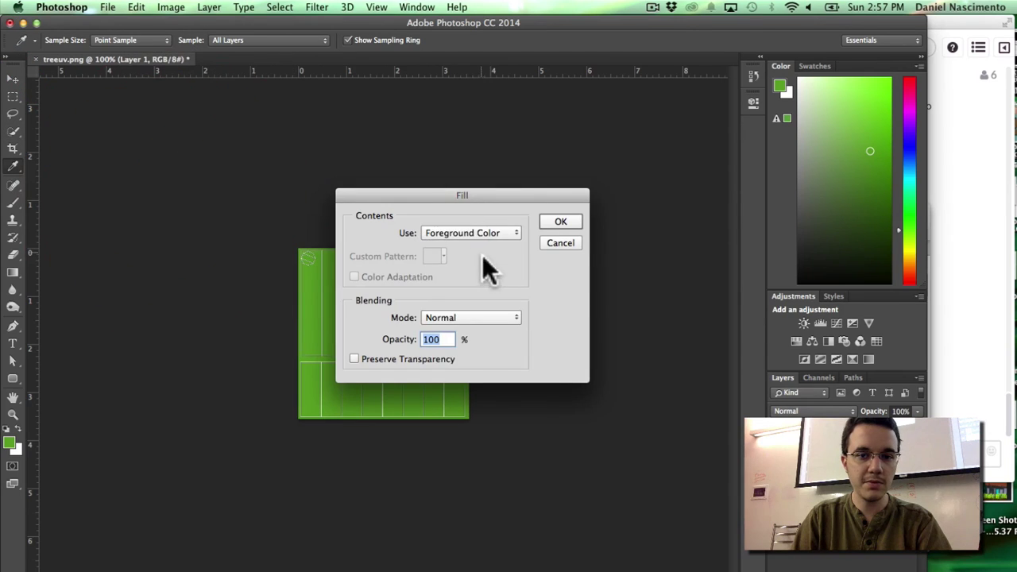
left_click(488, 230)
left_click(566, 222)
left_click(568, 222)
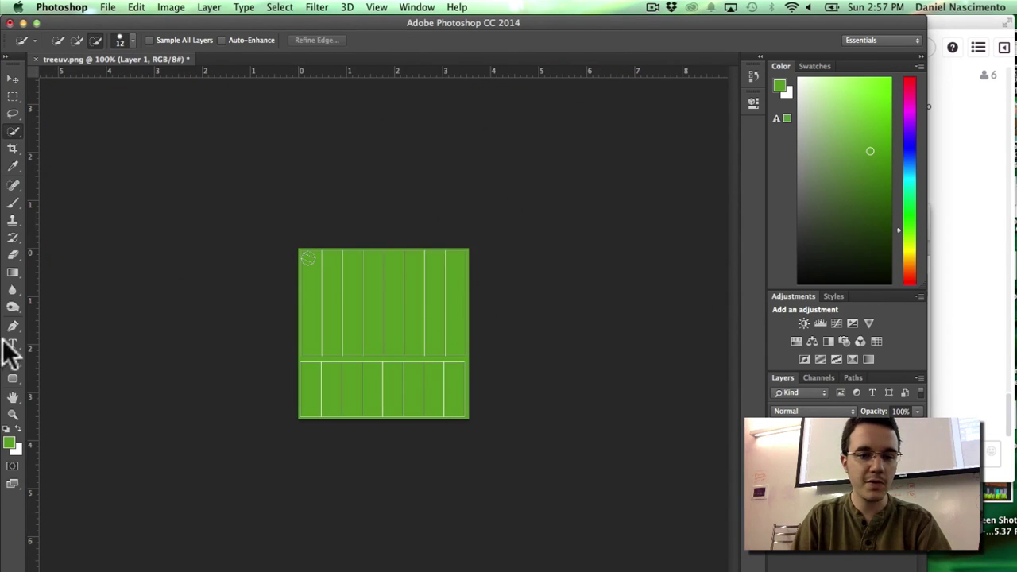
- Change the blending mode of the UV wireframe layer, Layer 0, so its lines darken the green fill
left_click(13, 414)
left_click(336, 352)
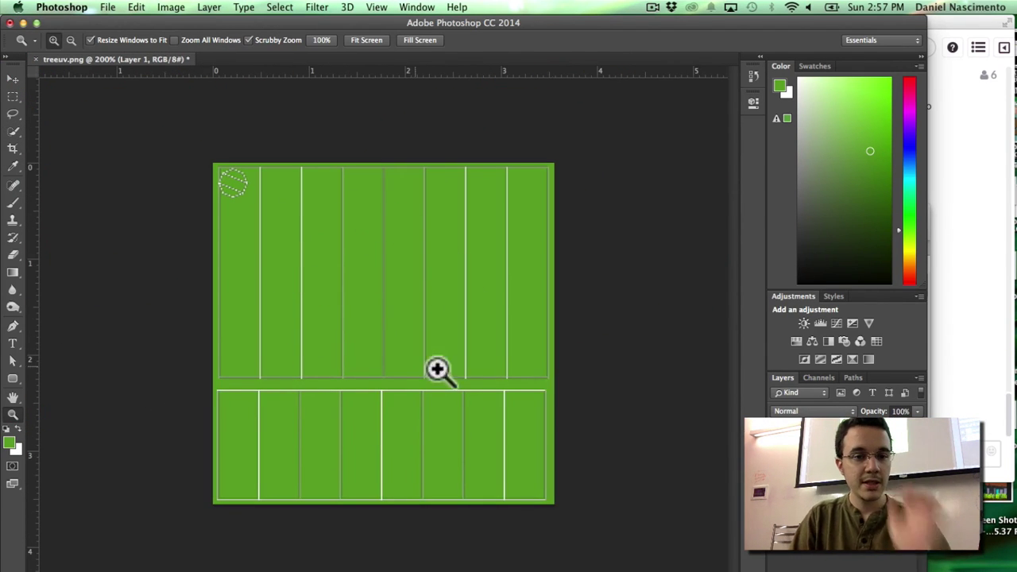
left_click(906, 474)
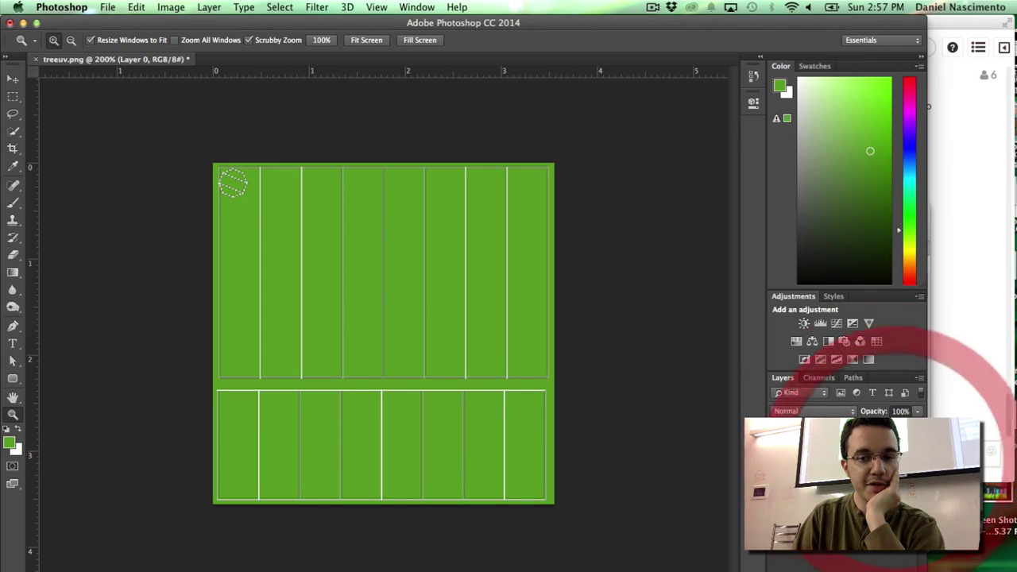
left_click(839, 412)
left_click(791, 448)
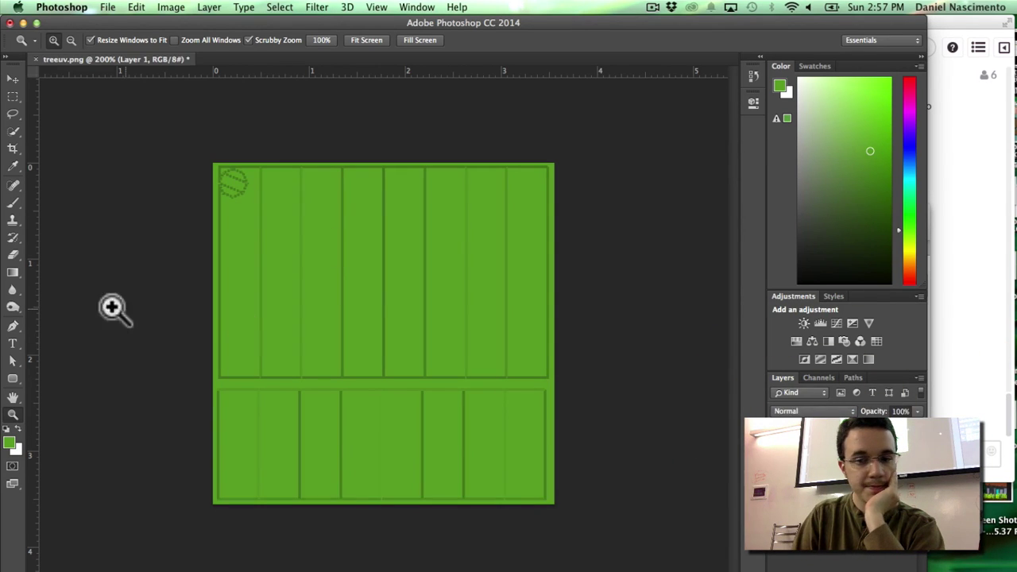
- Draw a closed green Pen shape over the branch UVs with a row of rounded, pointed-gap leaf tips along their lower edge
left_click(18, 324)
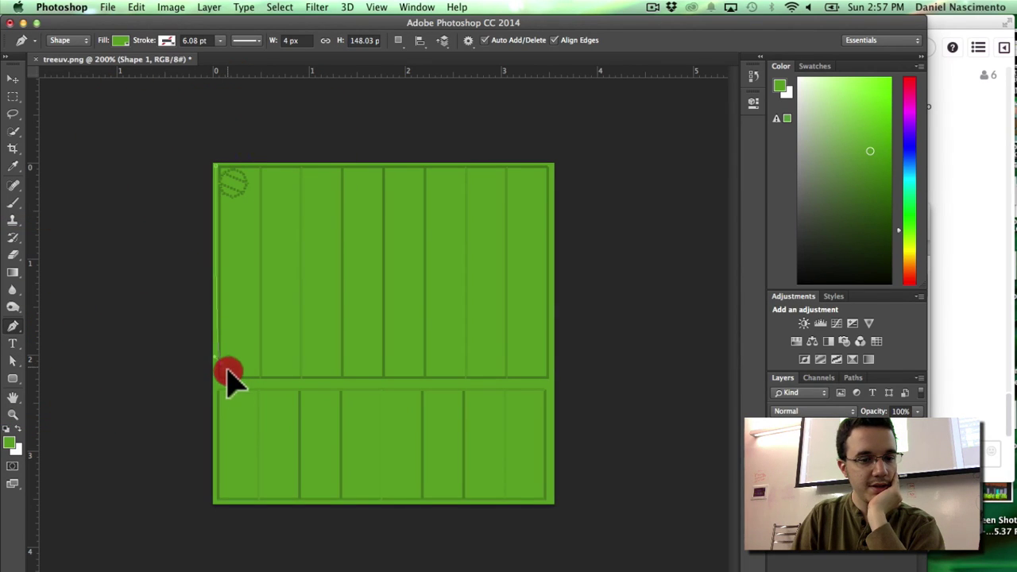
left_click_drag(242, 372, 273, 326)
left_click_drag(278, 374, 322, 326)
left_click(298, 326)
mouse_move(340, 367)
left_mouse_down()
mouse_move(347, 329)
mouse_move(354, 379)
left_mouse_up()
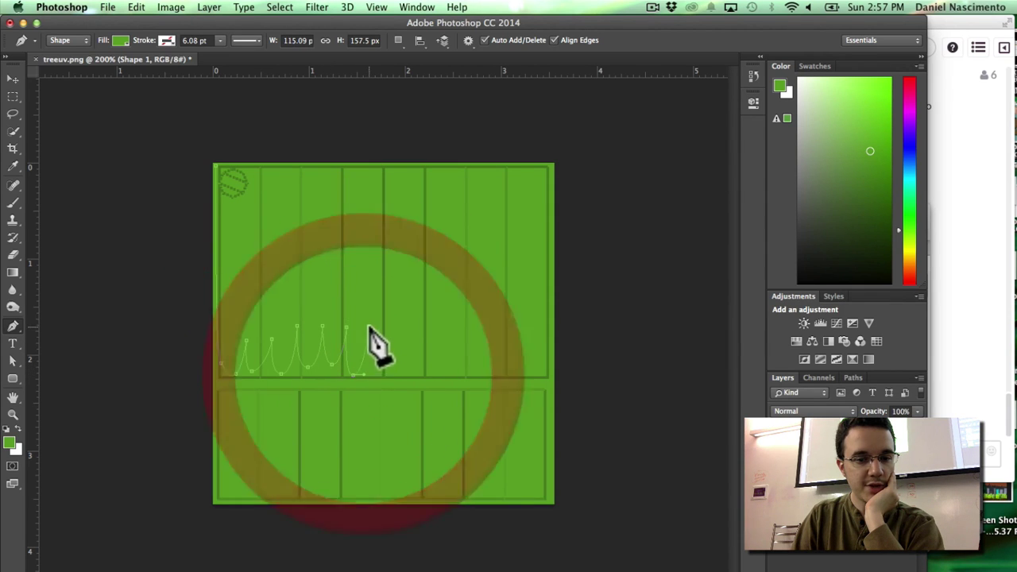
left_click_drag(370, 327, 371, 322)
left_click(377, 373)
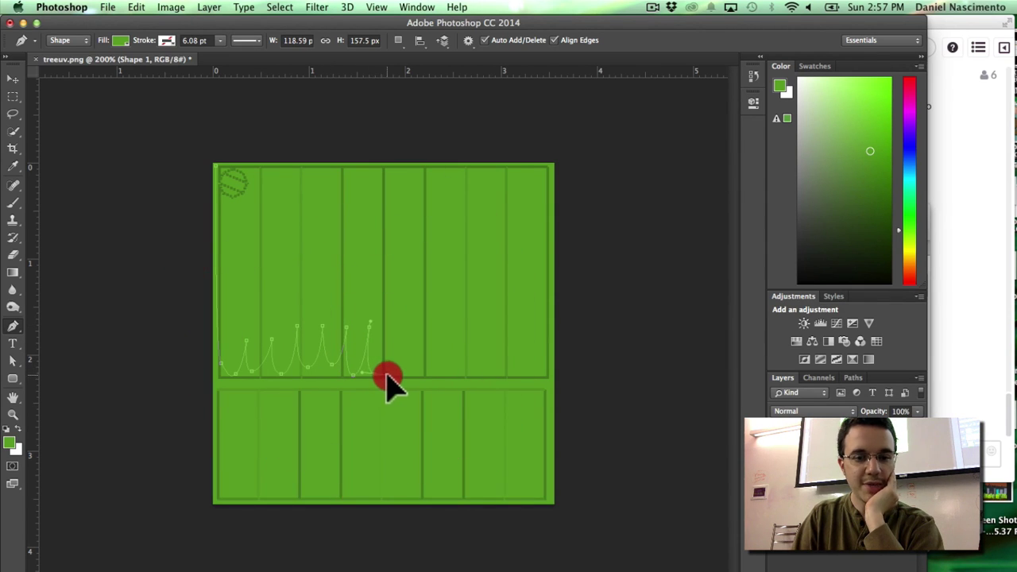
left_click_drag(387, 375, 412, 370)
left_click(388, 332)
left_click(415, 327)
left_click(429, 370)
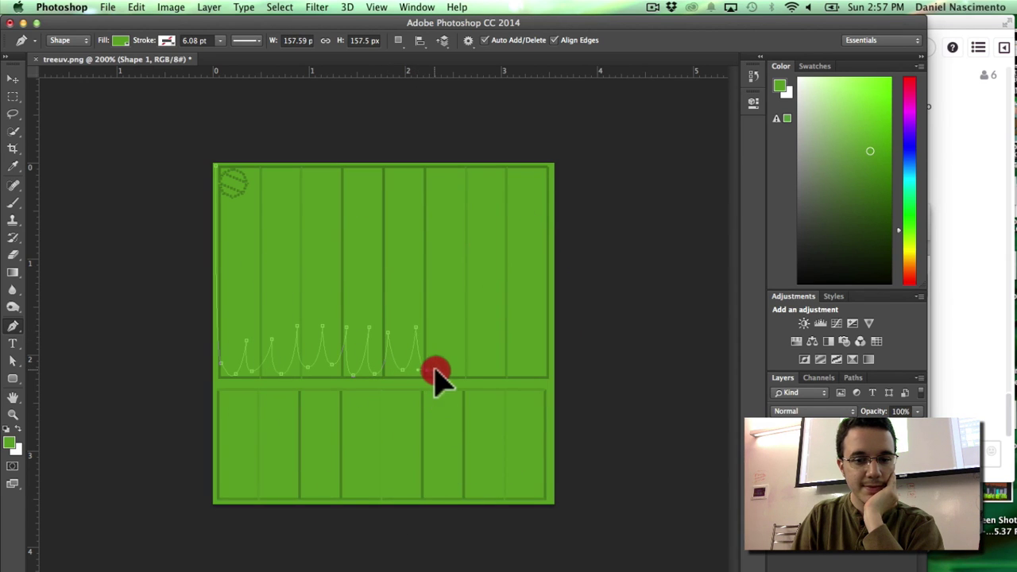
left_click(444, 327)
left_click(462, 379)
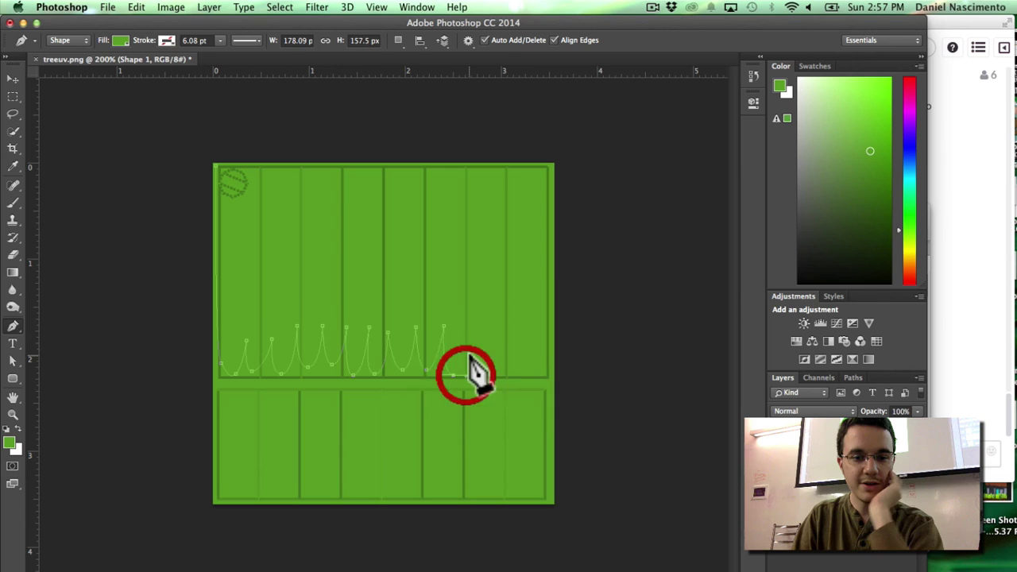
left_click(470, 326)
left_click(483, 375)
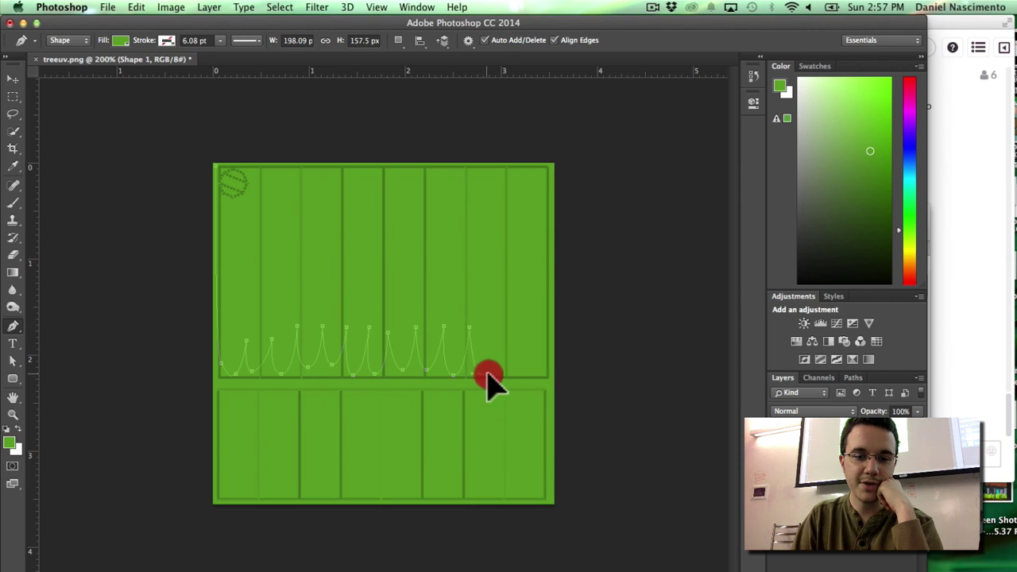
left_click(495, 326)
left_click(509, 360)
left_click(524, 324)
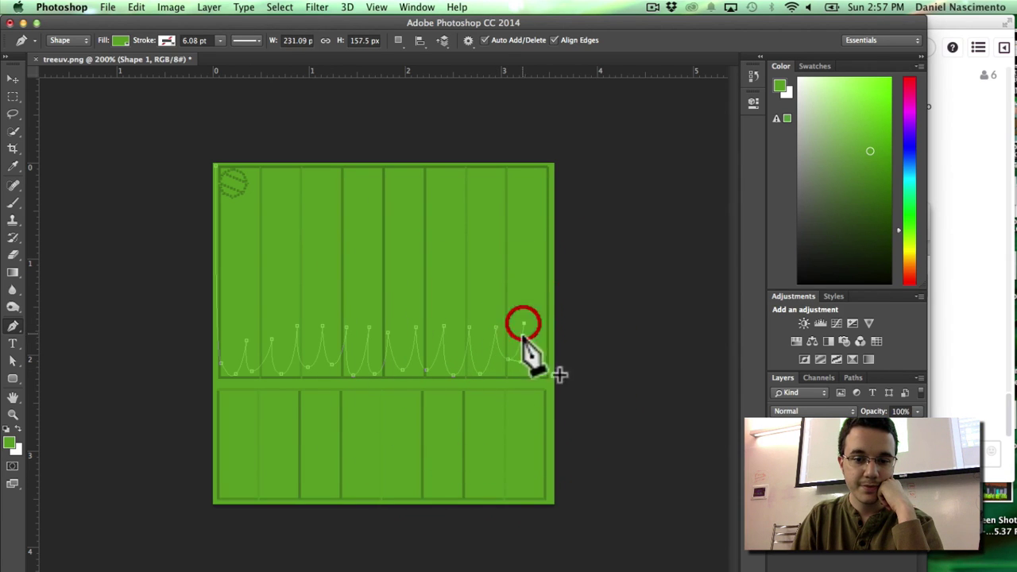
left_click(537, 370)
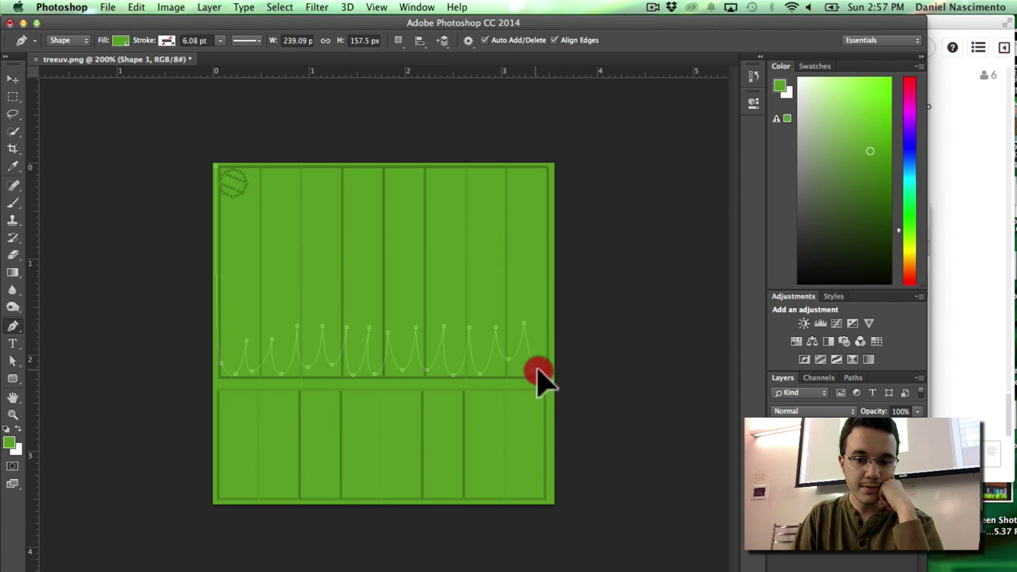
left_click(539, 326)
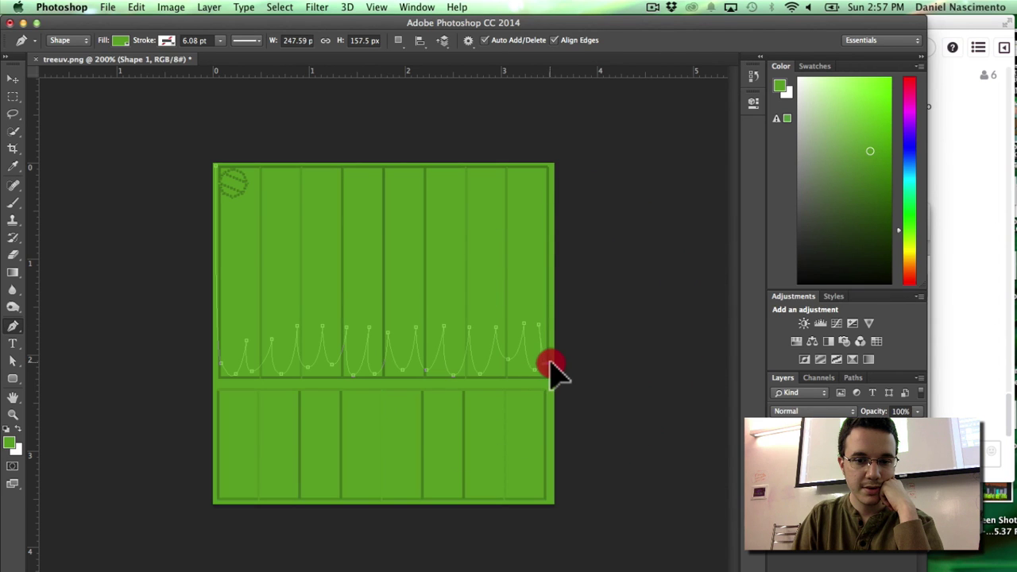
left_click(566, 154)
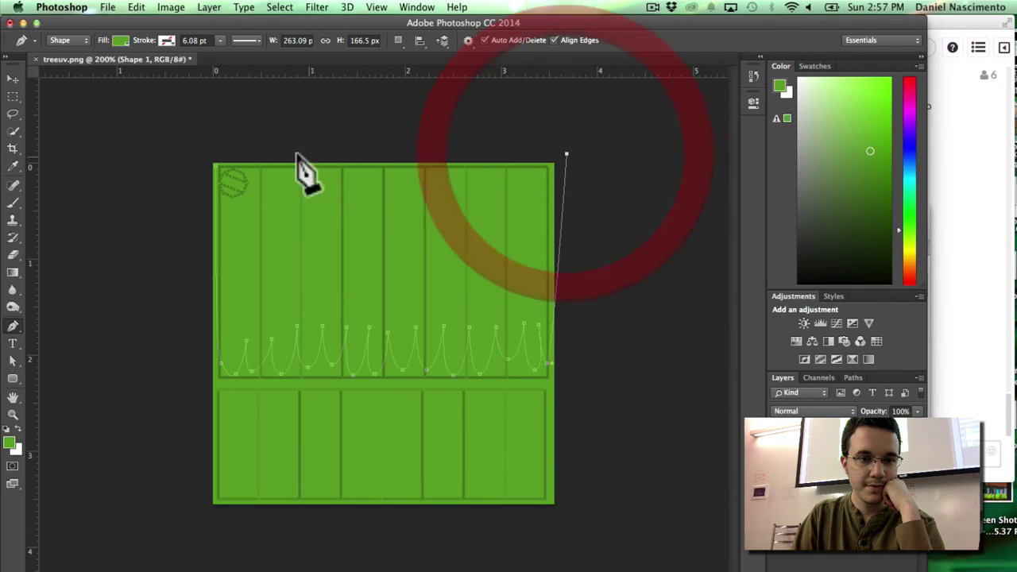
left_click(216, 167)
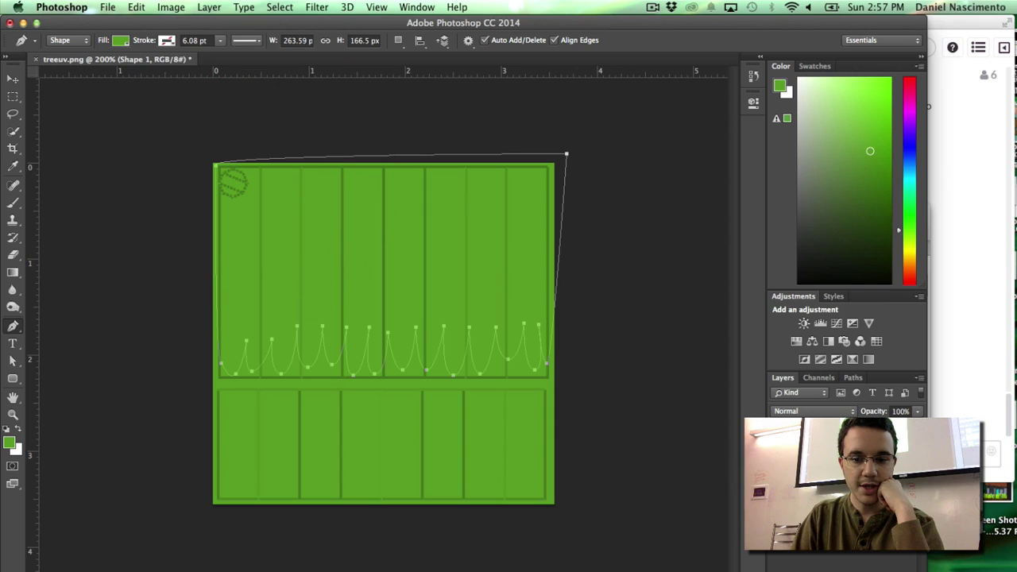
- Delete the full-canvas green fill layer, keeping the leaf-tipped shape
left_click(803, 513)
key("BackSpace")
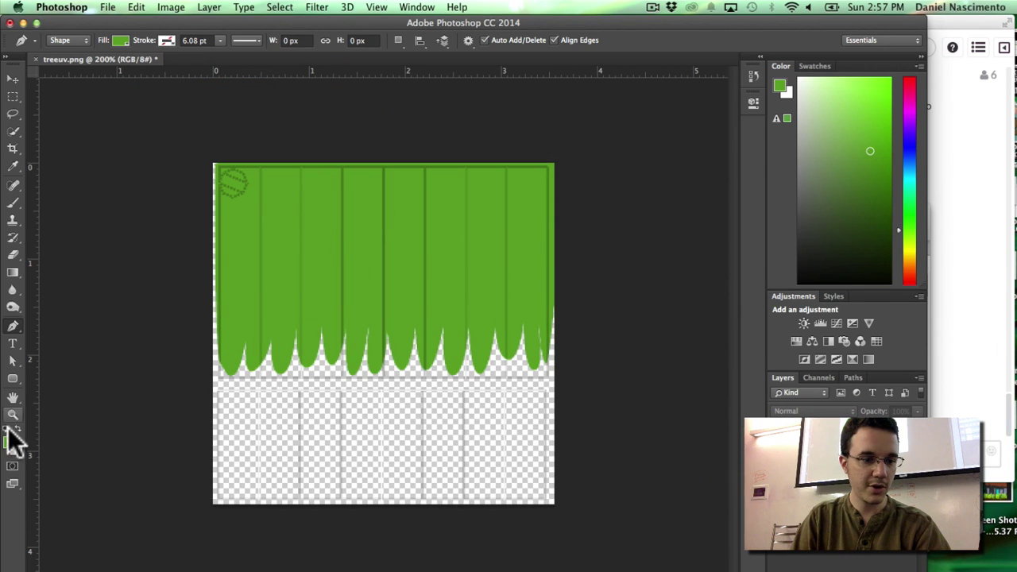
- Change the foreground color from the leaf green to a warm orange-brown for the trunk
left_click(10, 440)
left_click_drag(649, 315, 650, 330)
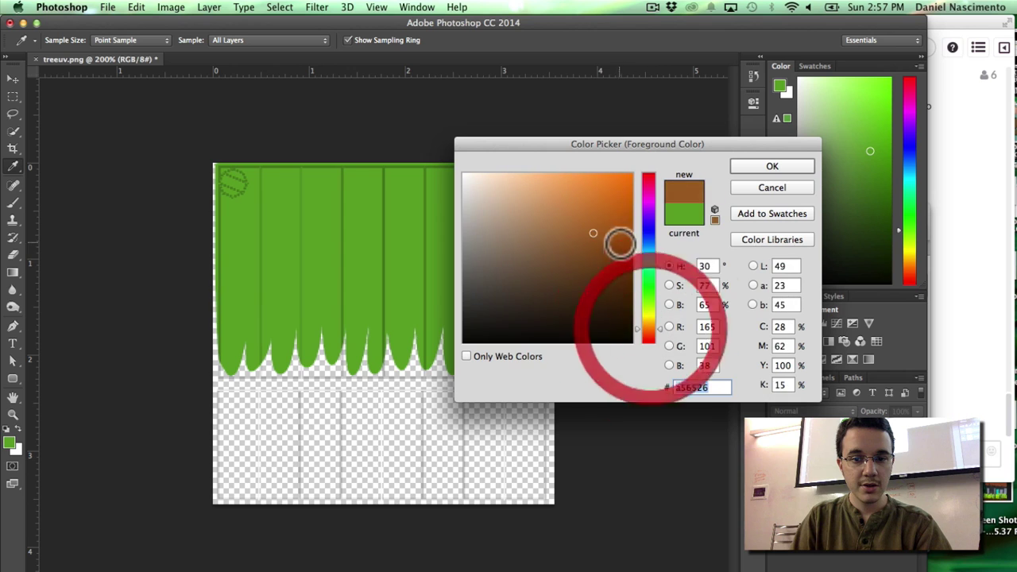
left_click_drag(608, 233, 604, 224)
left_click(773, 166)
- Draw a brown rectangle shape about 263 × 94 px over the trunk UVs, spanning the full canvas width
left_click_drag(13, 380, 74, 370)
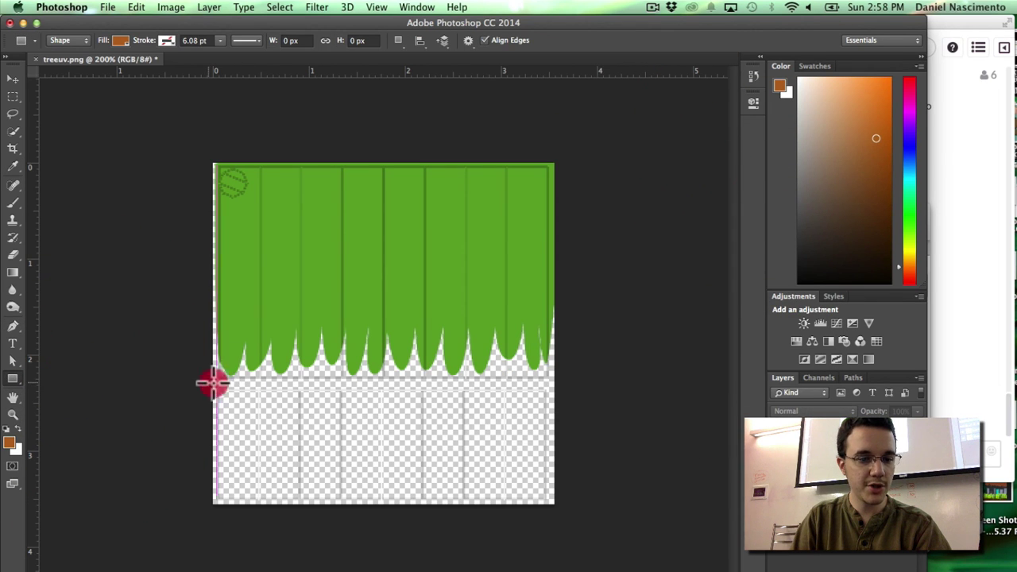
left_click_drag(210, 382, 559, 507)
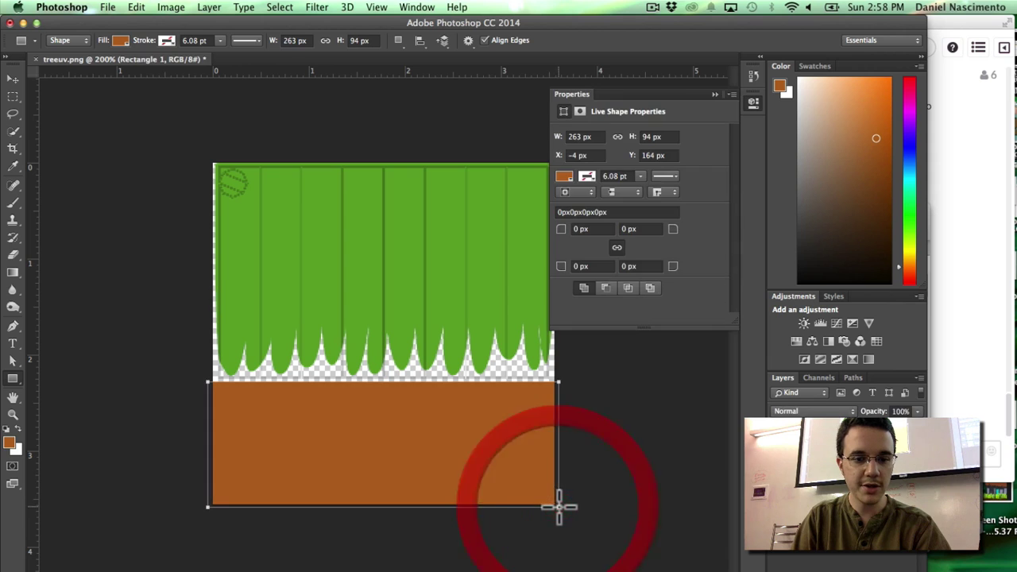
left_click(819, 561)
left_click(755, 101)
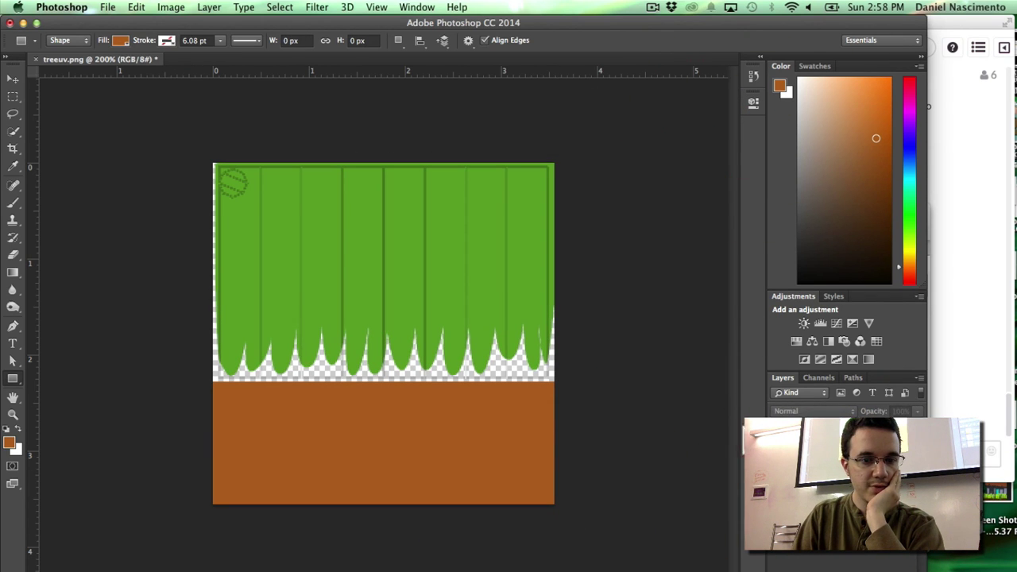
- Add a black-to-white linear Gradient Overlay to the brown trunk rectangle, using Multiply blending at 39% opacity
left_click(836, 514)
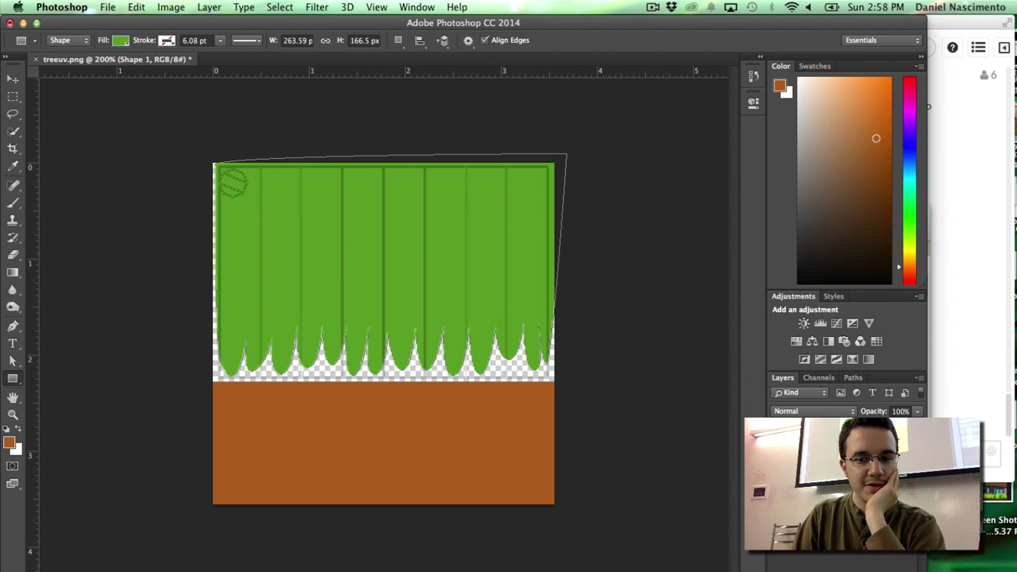
left_click(852, 482)
left_click(209, 7)
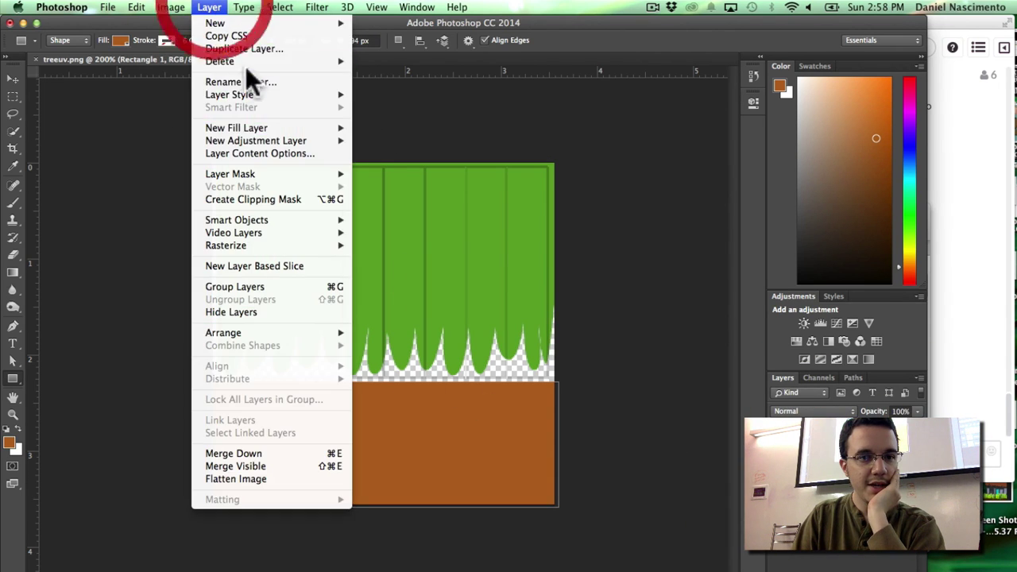
mouse_move(261, 95)
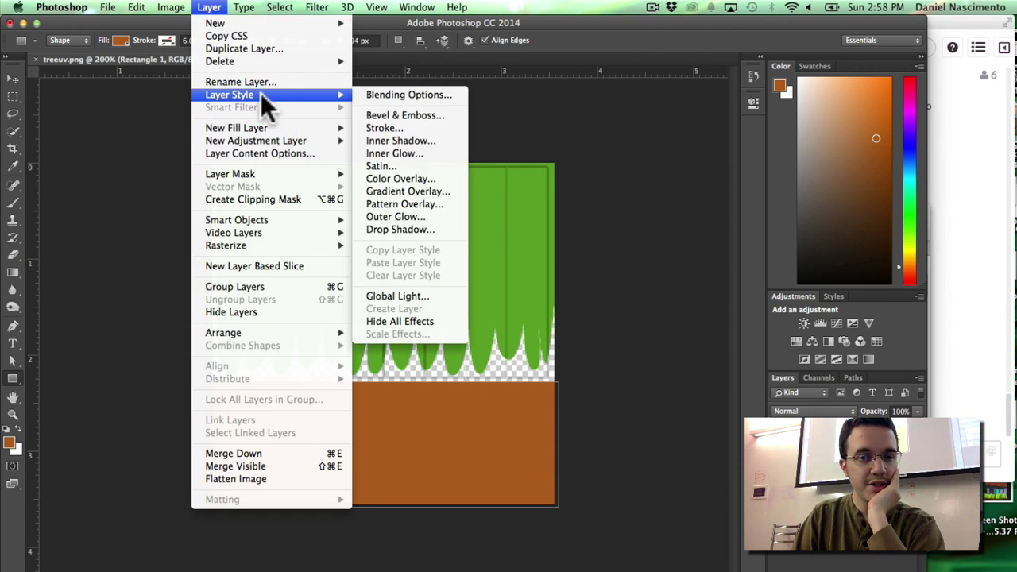
left_click(406, 192)
left_click_drag(504, 100, 783, 154)
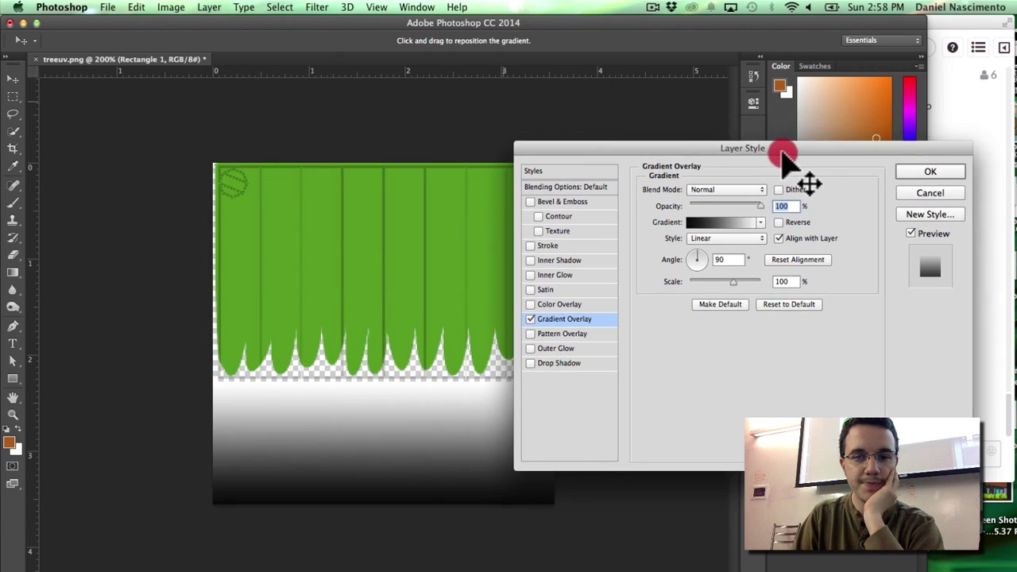
left_click(739, 187)
left_click(728, 228)
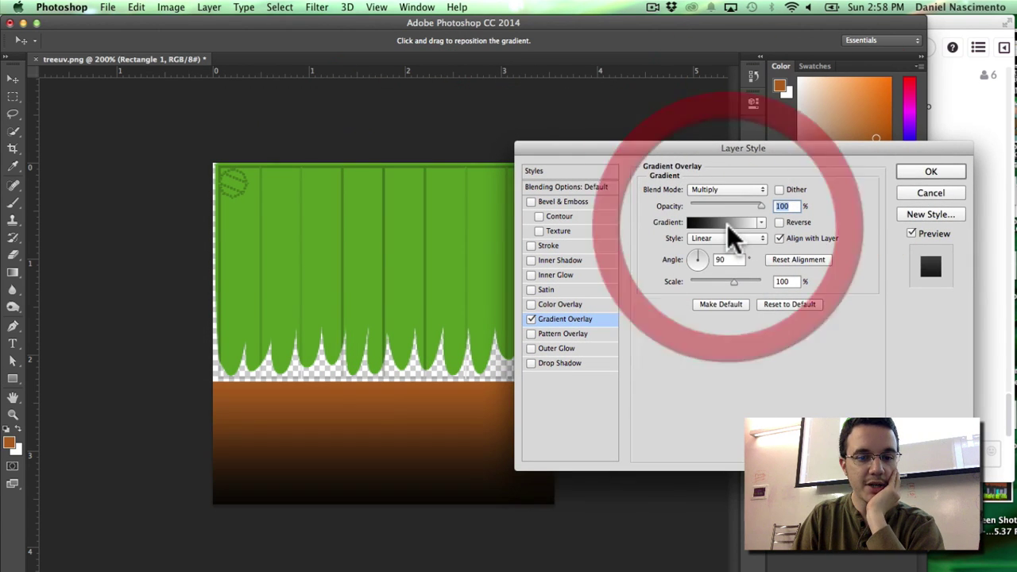
left_click(718, 206)
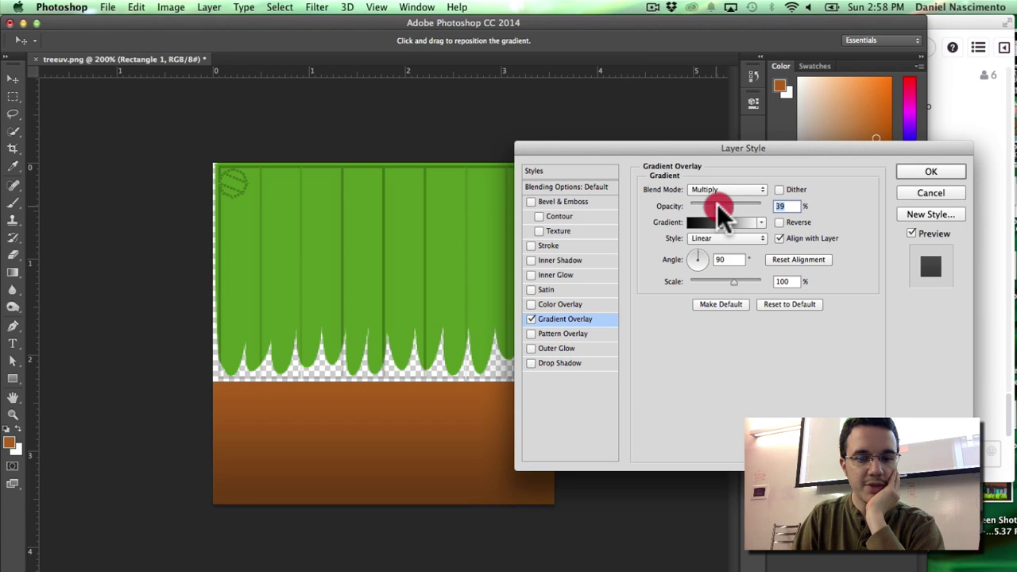
left_click(930, 172)
- Try to copy the trunk rectangle's layer style for reuse on the green leaf shape
right_click(841, 469)
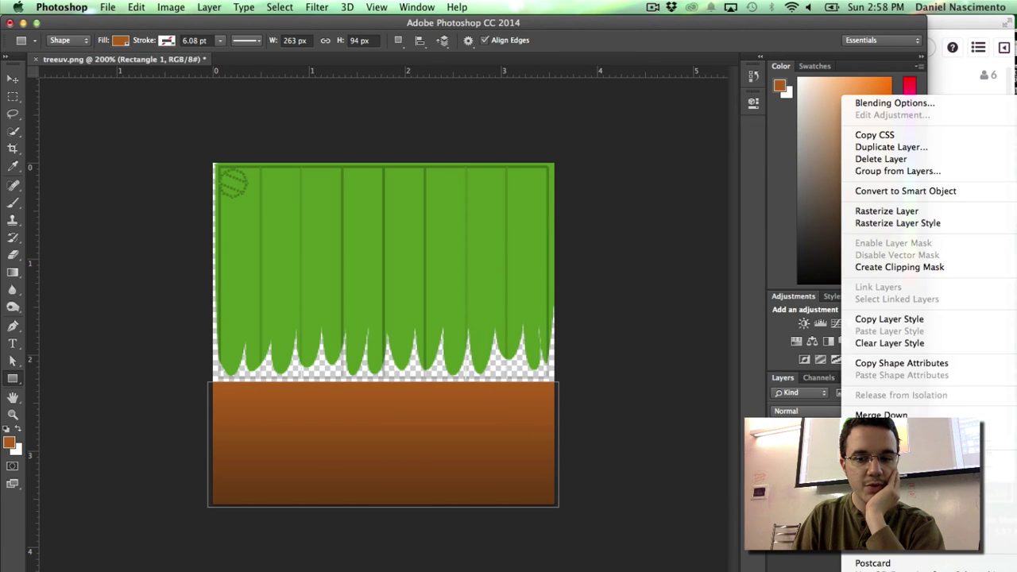
left_click(886, 320)
right_click(827, 434)
- Add a black-to-white linear Gradient Overlay to the green leaf shape, using Multiply blending at 31% opacity
left_click(810, 520)
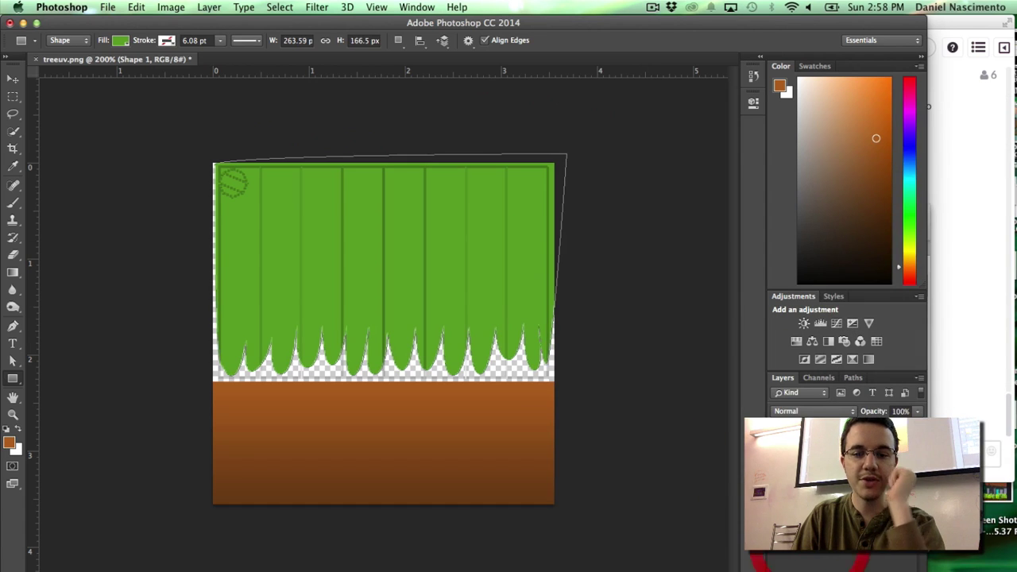
left_click(210, 7)
mouse_move(243, 95)
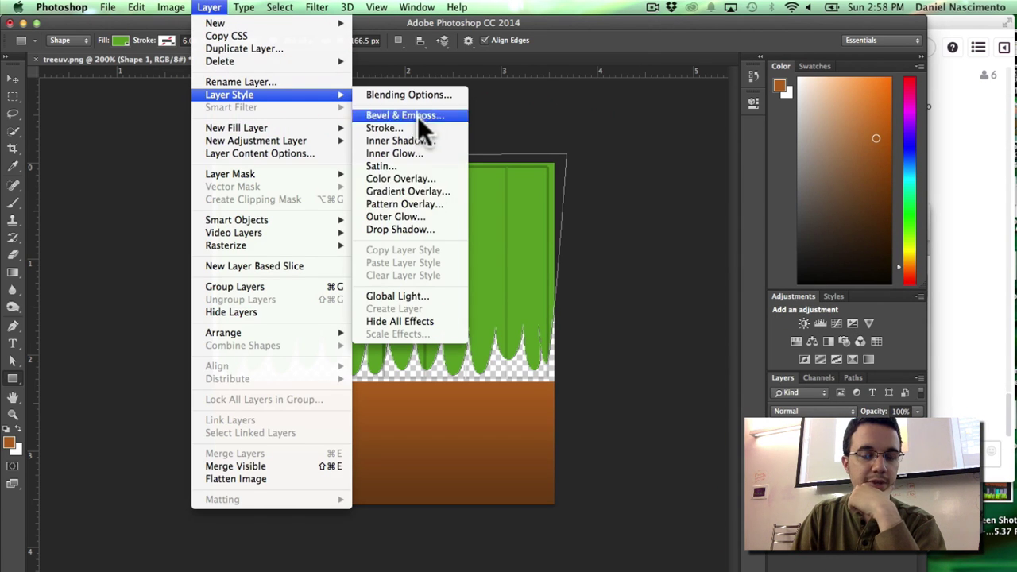
left_click(429, 192)
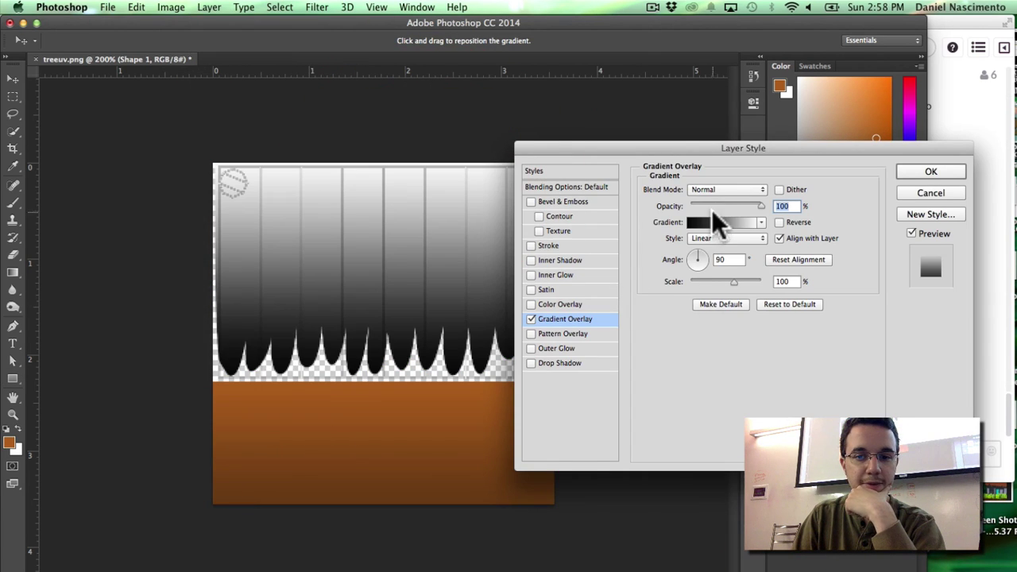
left_click(727, 189)
left_click(719, 225)
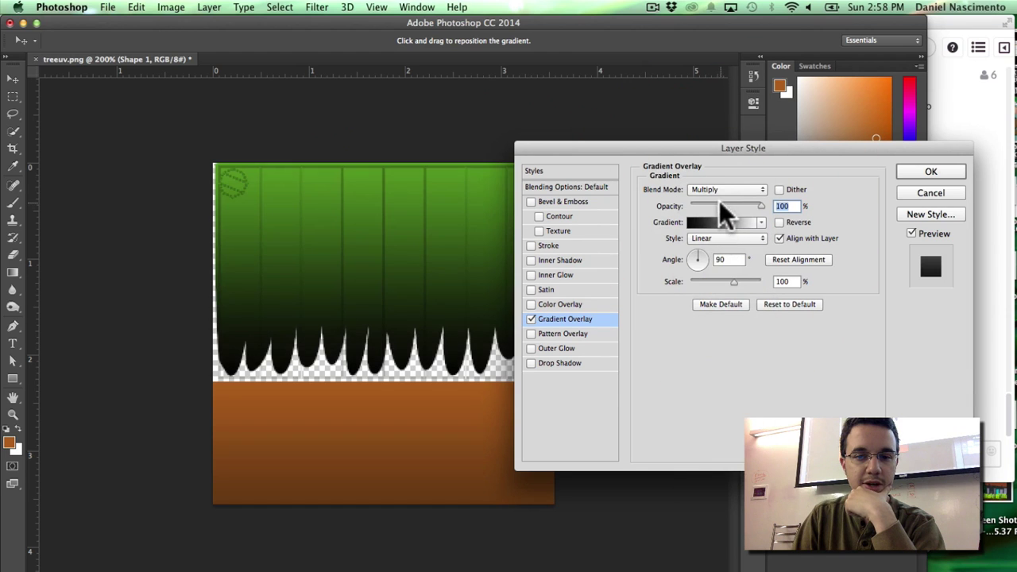
left_click(713, 206)
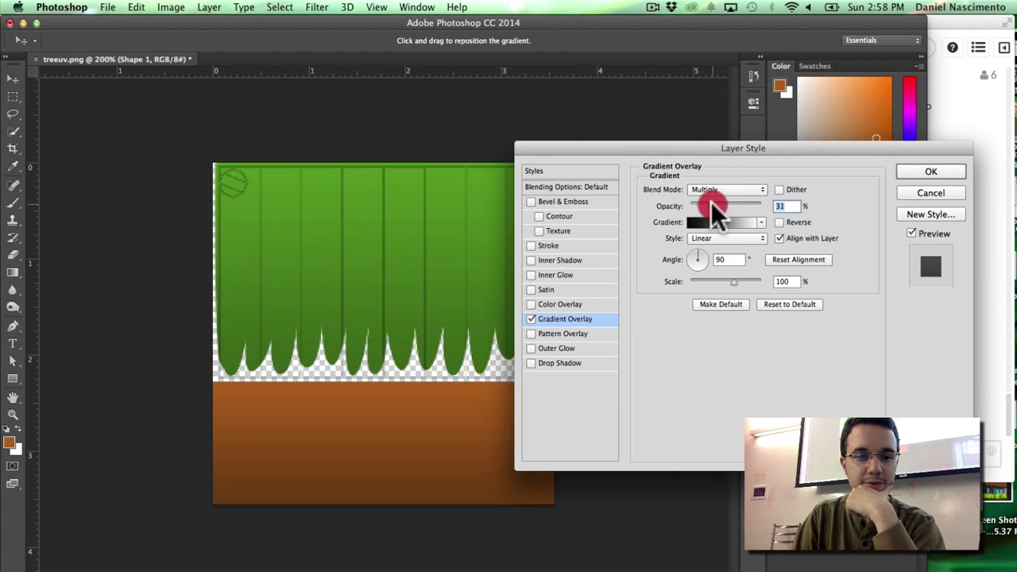
left_click(931, 172)
- Move the UV wireframe layer, Layer 0, above the trunk rectangle and hide it
left_click(827, 512)
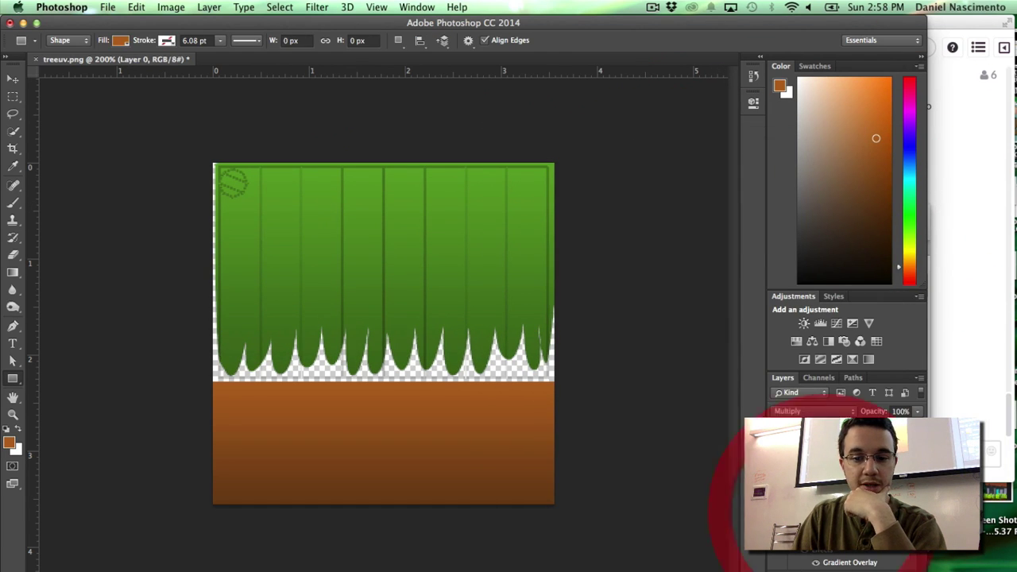
left_click(776, 504)
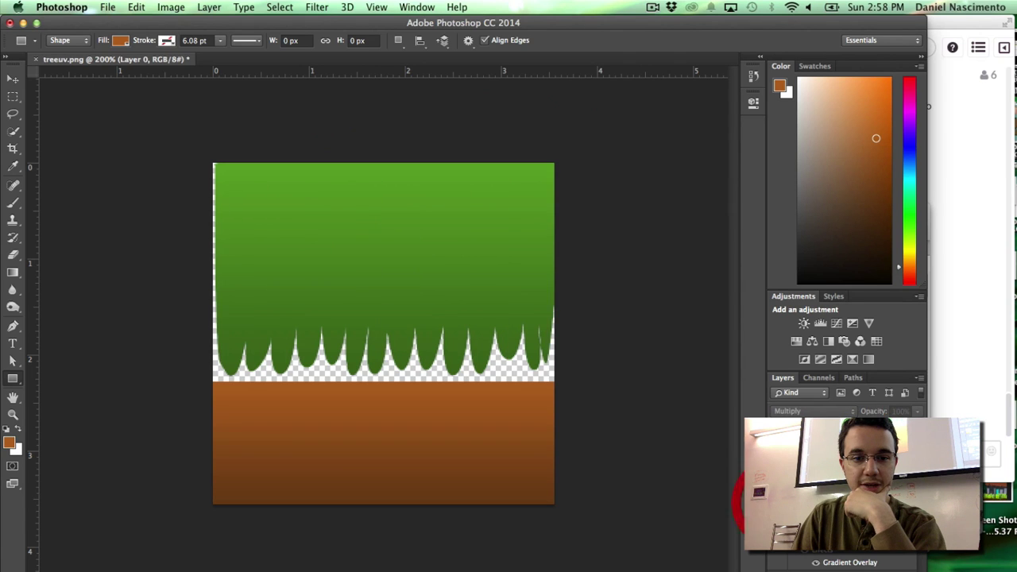
left_click(777, 504)
left_click(777, 503)
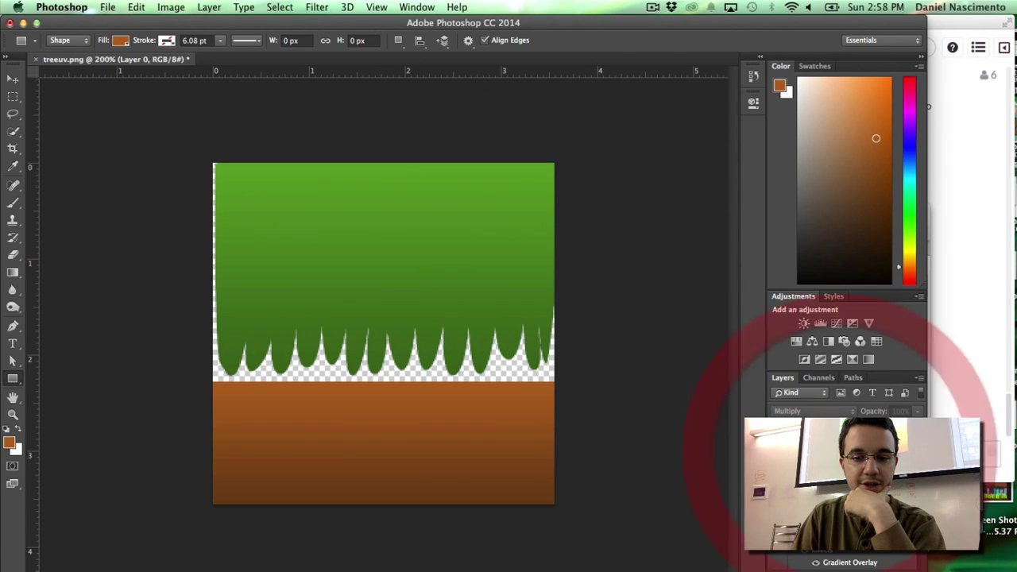
key("super+comma")
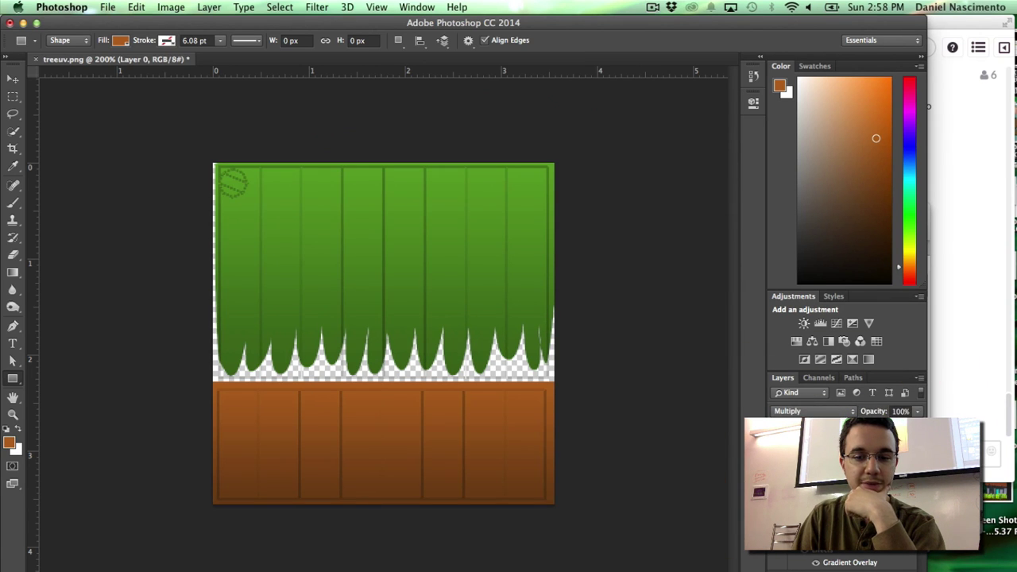
key("super+comma")
- Export the texture for web as a transparent PNG-24 named newTreeTexture.png in the Documents folder
left_click(111, 7)
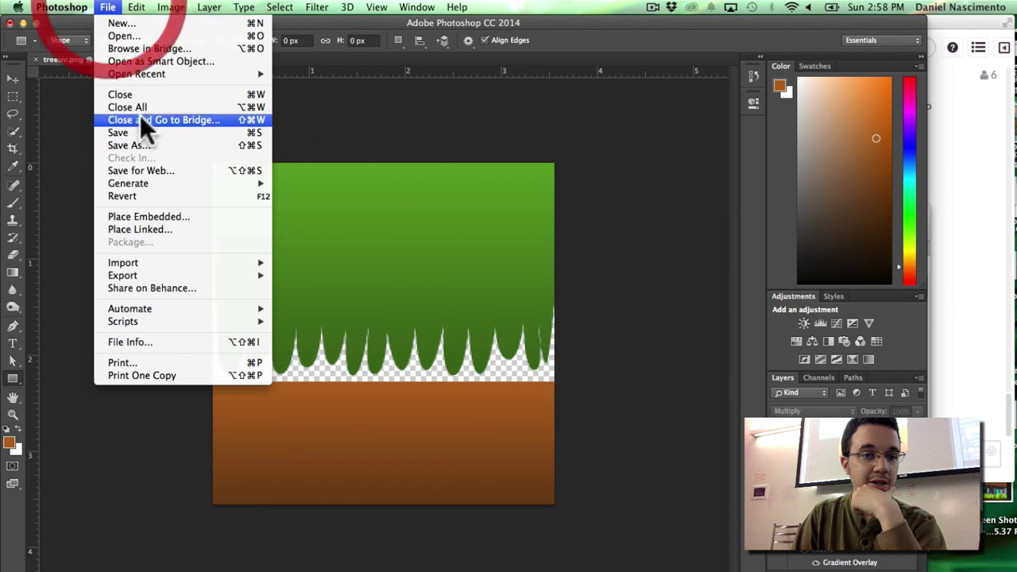
left_click(170, 170)
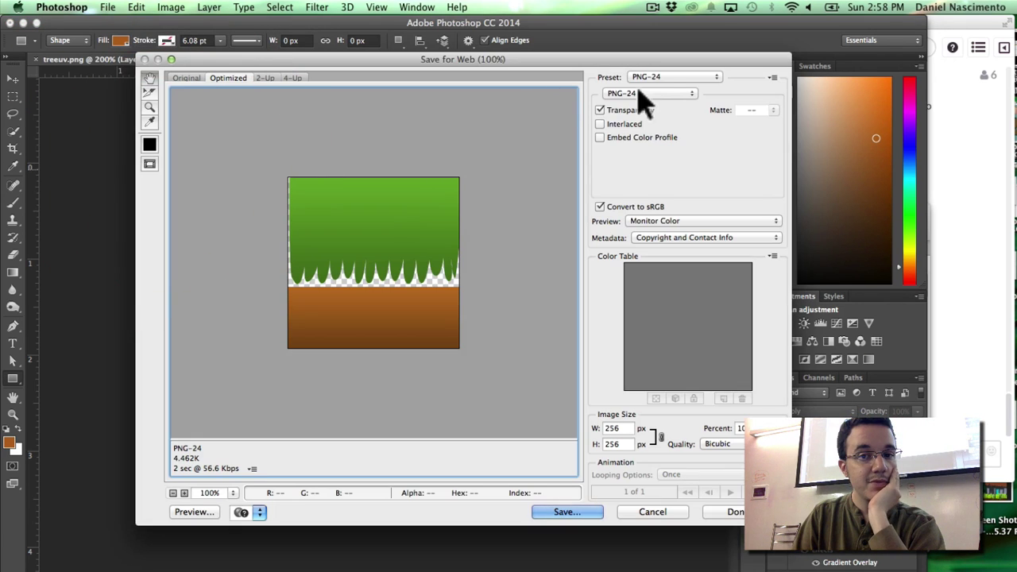
left_click(666, 80)
left_click(664, 83)
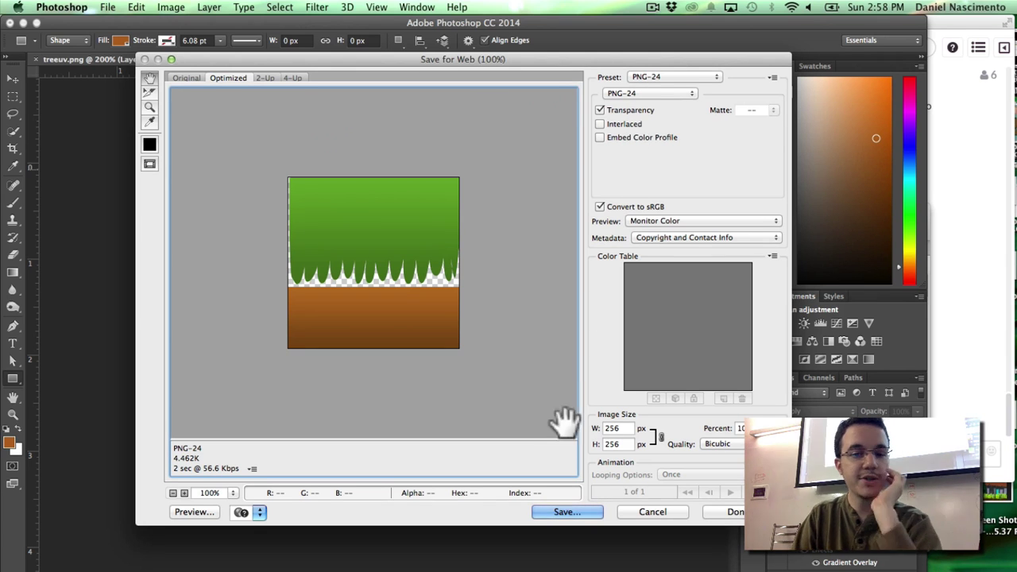
left_click(567, 511)
type("new")
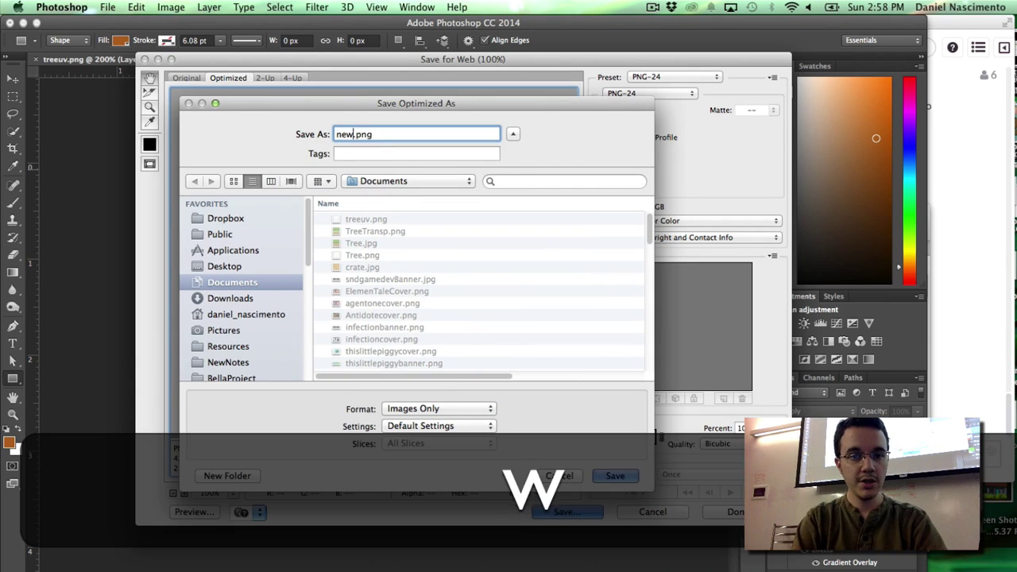
type("TreeTexture")
key("Return")
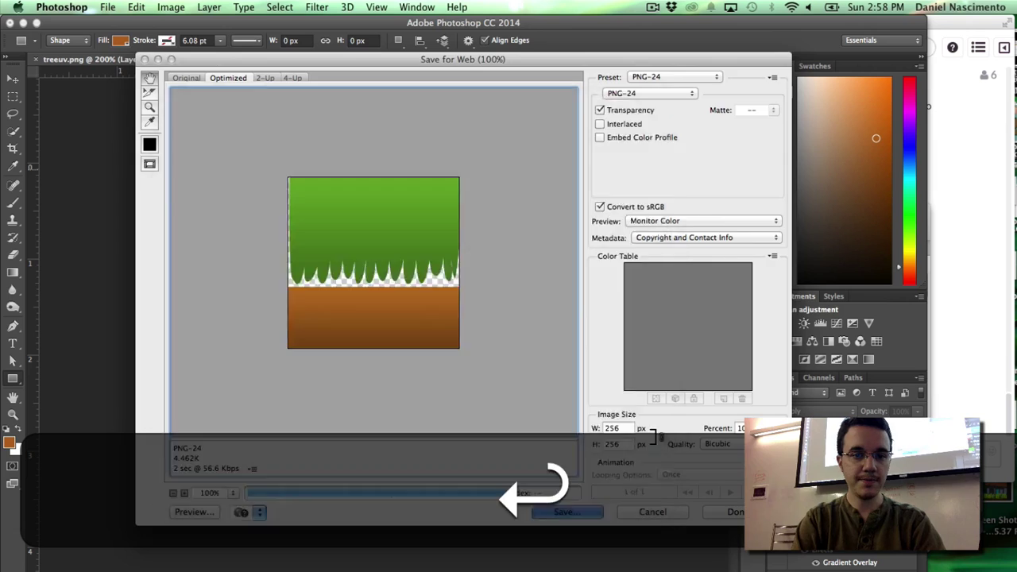
- Switch to Maya and assign a new Lambert material to the pine tree
key("super+Tab")
right_click_drag(511, 268, 529, 251)
right_click_drag(541, 352, 554, 535)
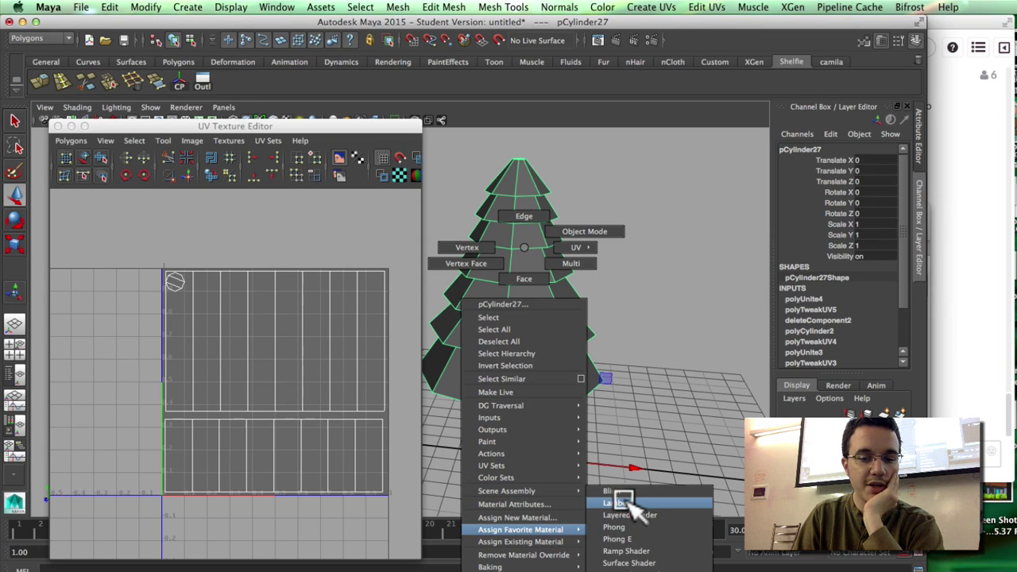
right_click_drag(629, 508, 629, 509)
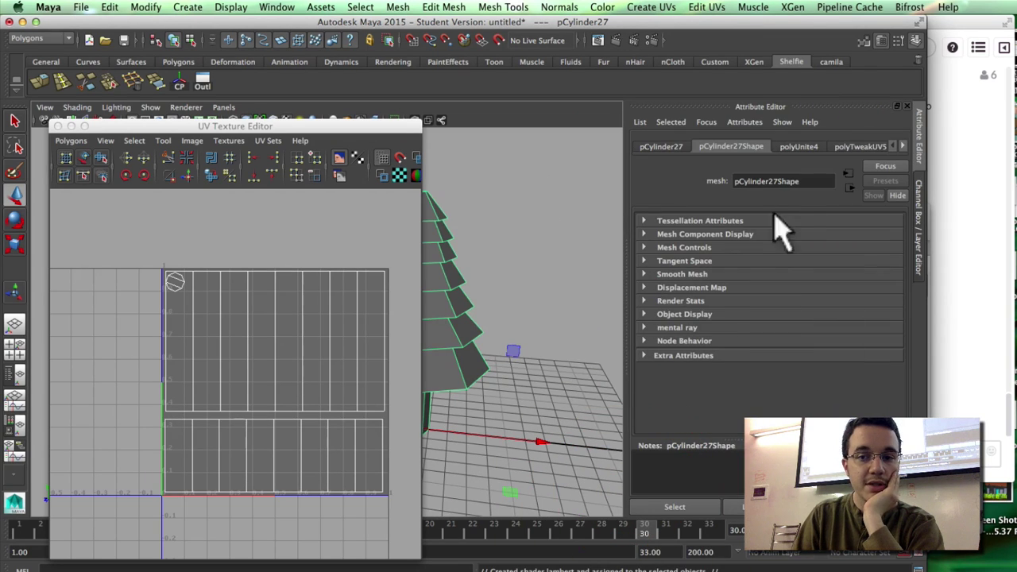
- Connect a File texture node to the Color attribute of the tree's new Lambert material
left_click(904, 148)
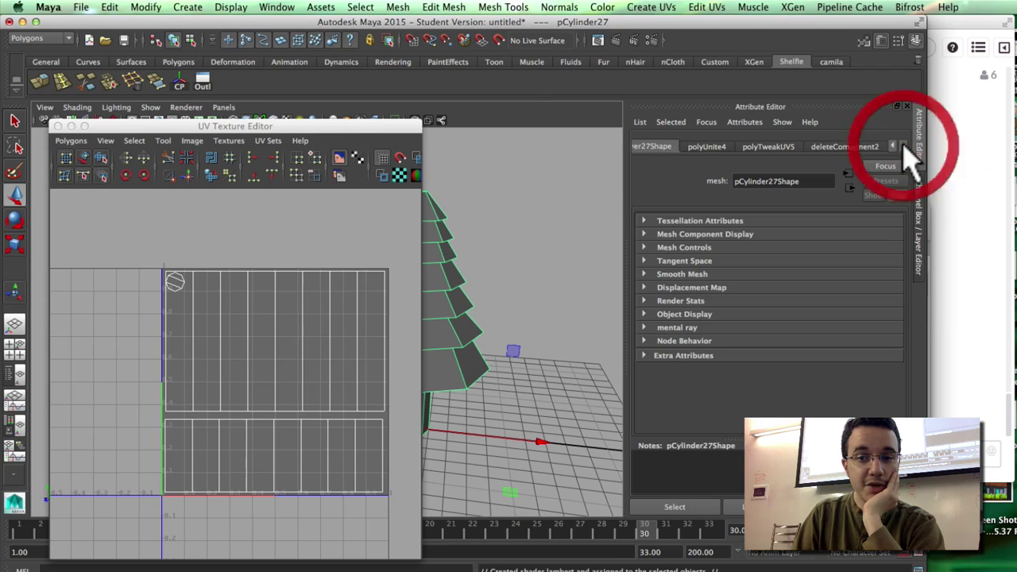
left_click(904, 151)
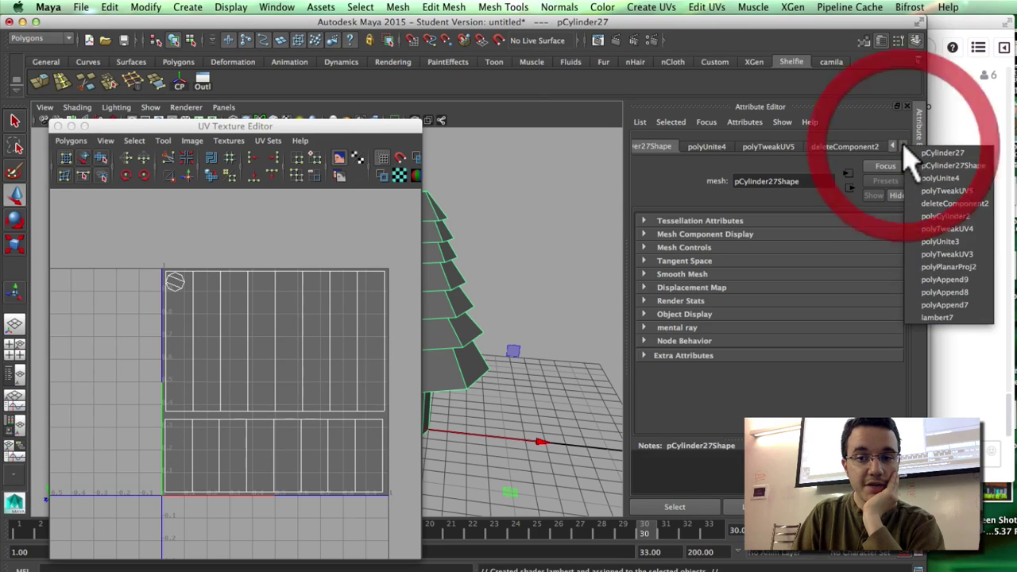
left_click(952, 316)
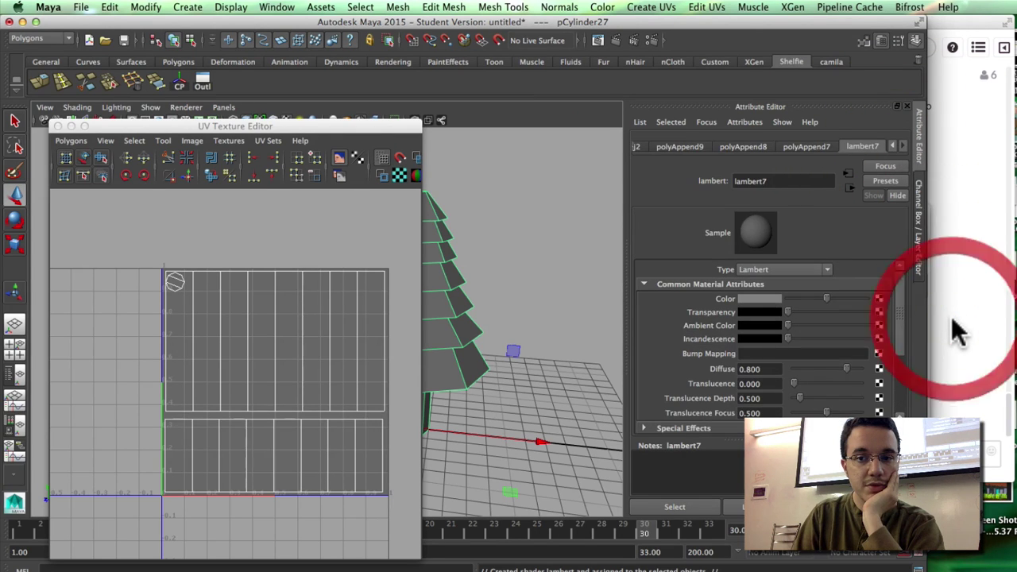
left_click(879, 299)
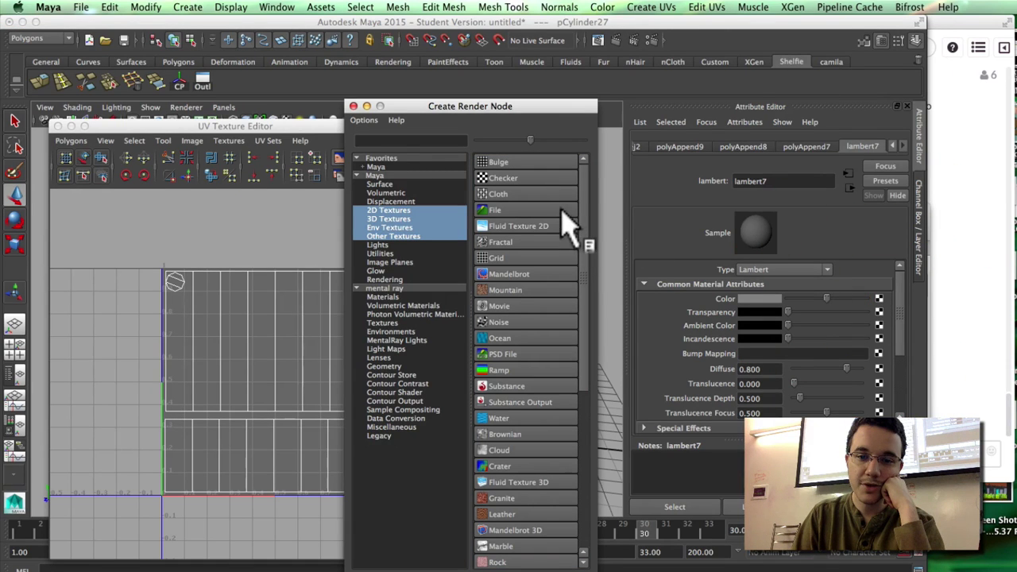
left_click(560, 211)
- Load newTreeTexture.png from the Documents folder as the file texture's image
left_click(885, 337)
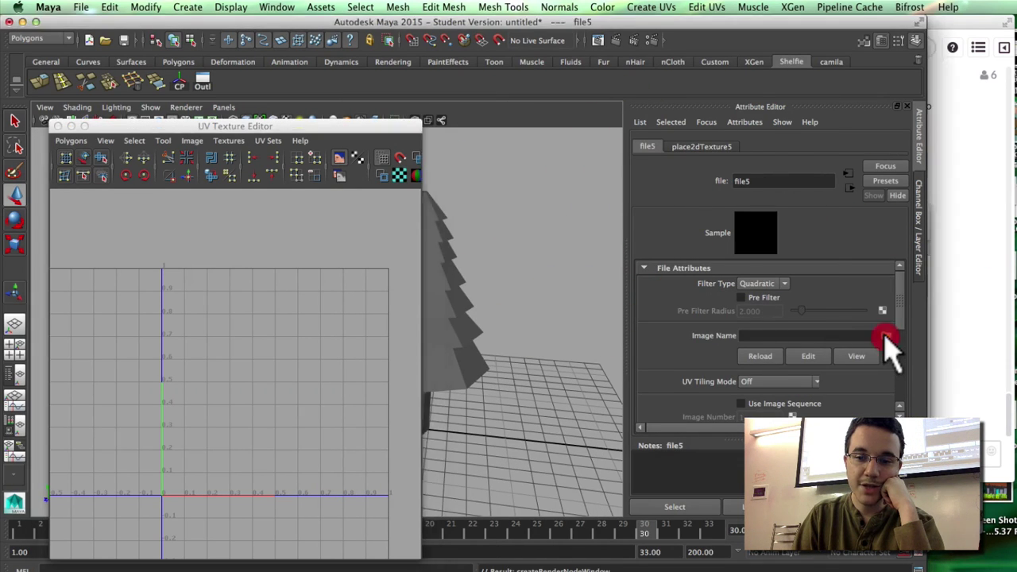
left_click(200, 240)
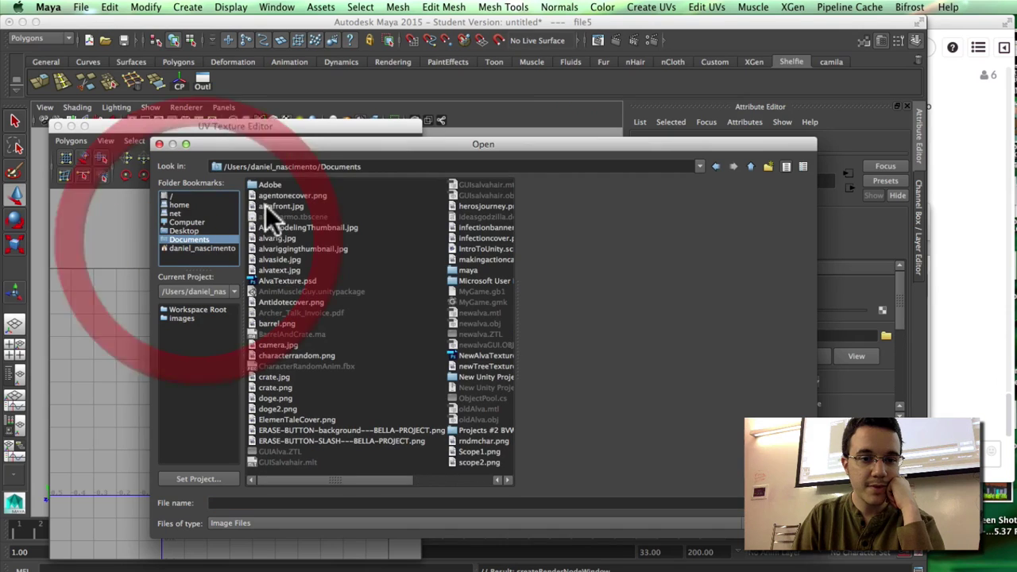
left_click(315, 342)
key("t")
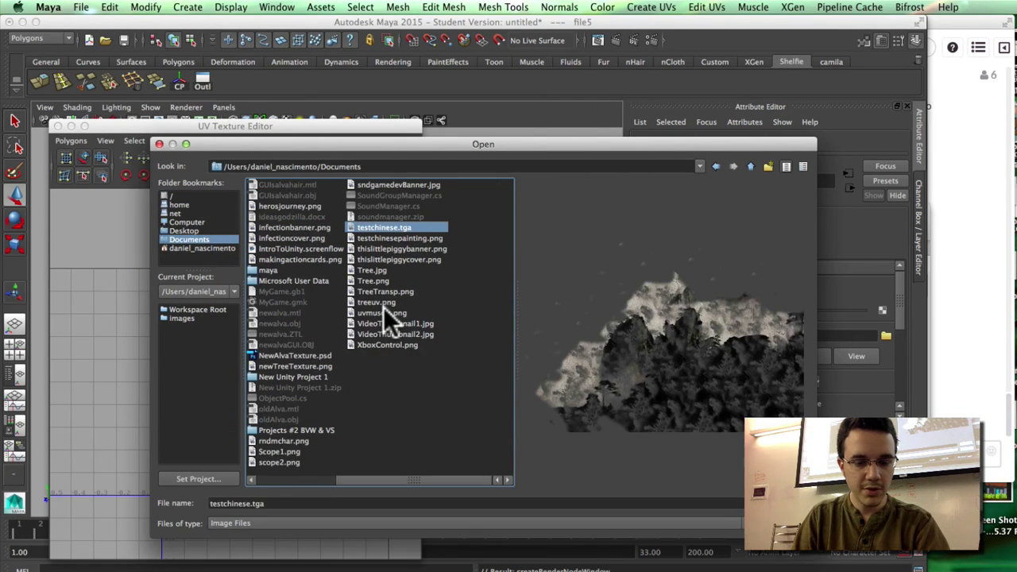
key("n")
double_click(302, 366)
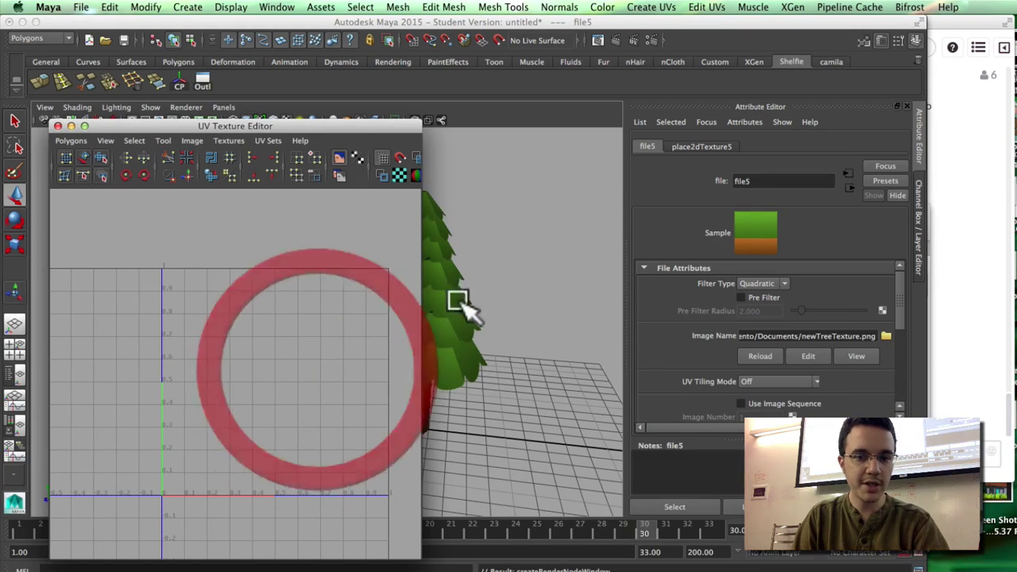
- Close the UV Texture Editor and inspect the textured pine tree from several angles
left_click_drag(499, 302, 520, 320, "alt")
left_click(500, 277)
mouse_move(500, 277)
left_mouse_down("alt")
mouse_move(484, 279)
mouse_move(509, 287)
left_mouse_up("alt")
left_click(57, 126)
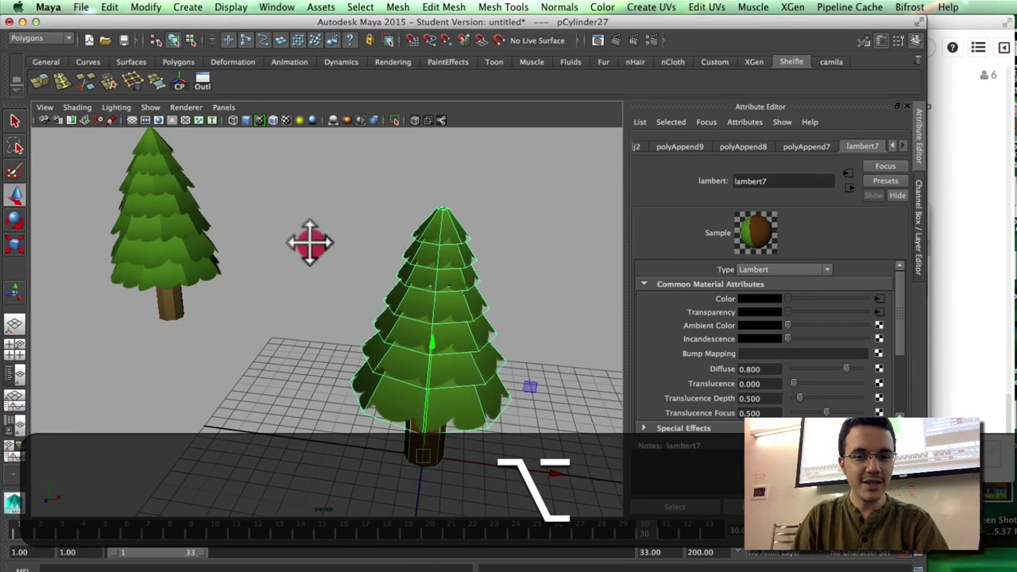
left_click_drag(311, 244, 322, 298, "alt")
- Open the Viewport 2.0 settings, try the Object Sorting transparency algorithm, and return it to Simple
left_click(152, 107)
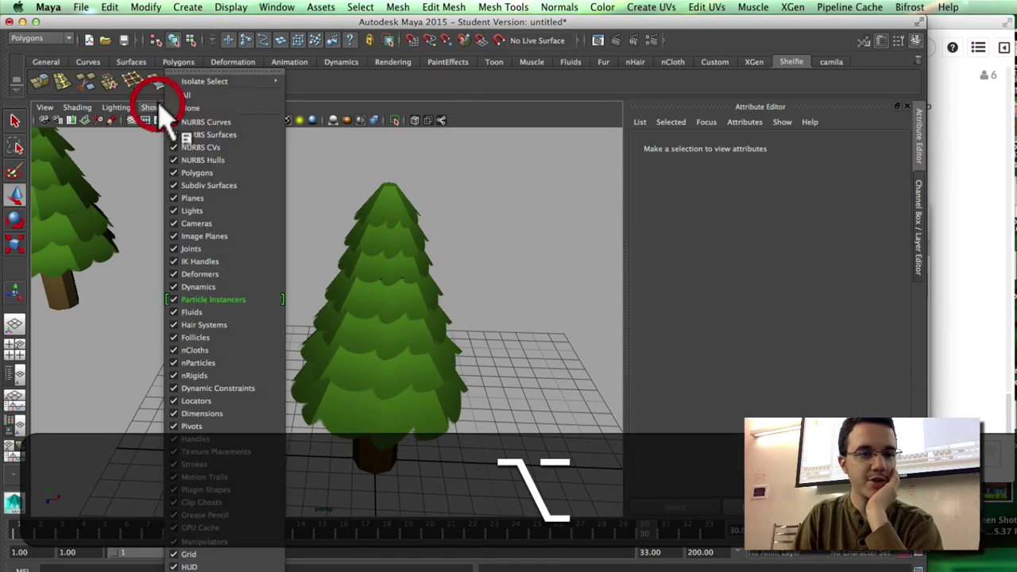
left_click(143, 106)
left_click(186, 109)
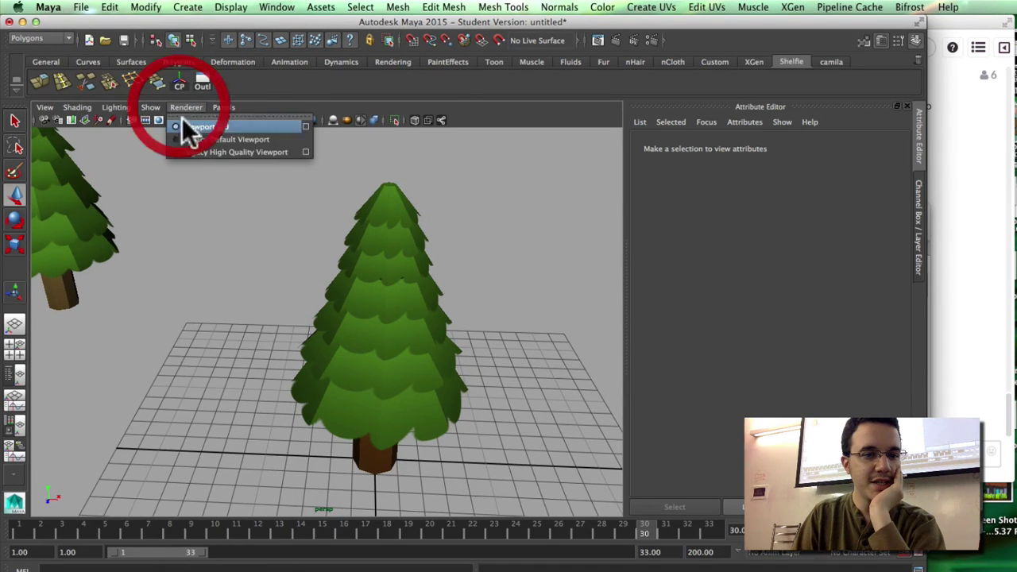
left_click(309, 127)
left_click(700, 317)
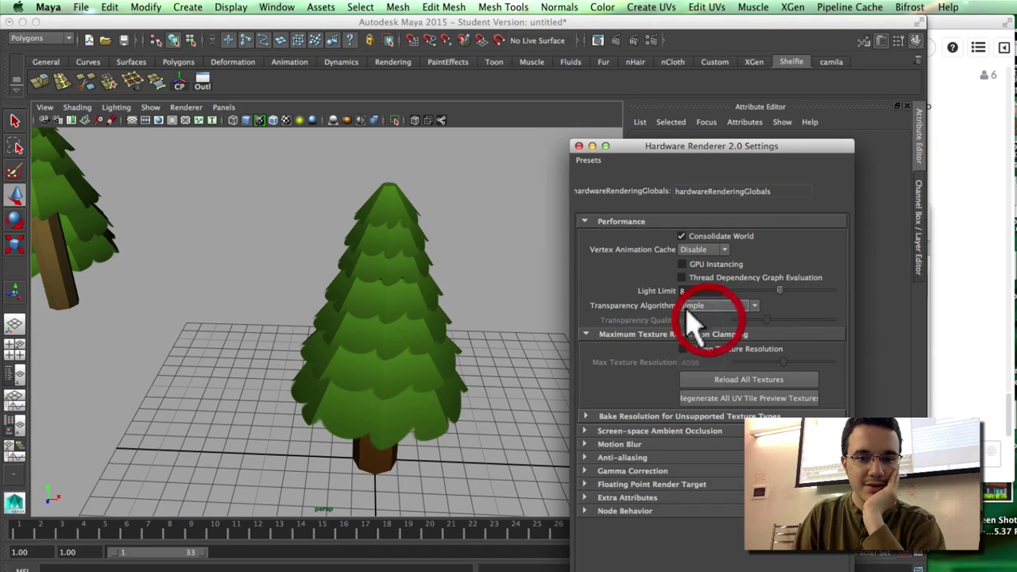
left_click(441, 278)
left_click(712, 307)
left_click(721, 326)
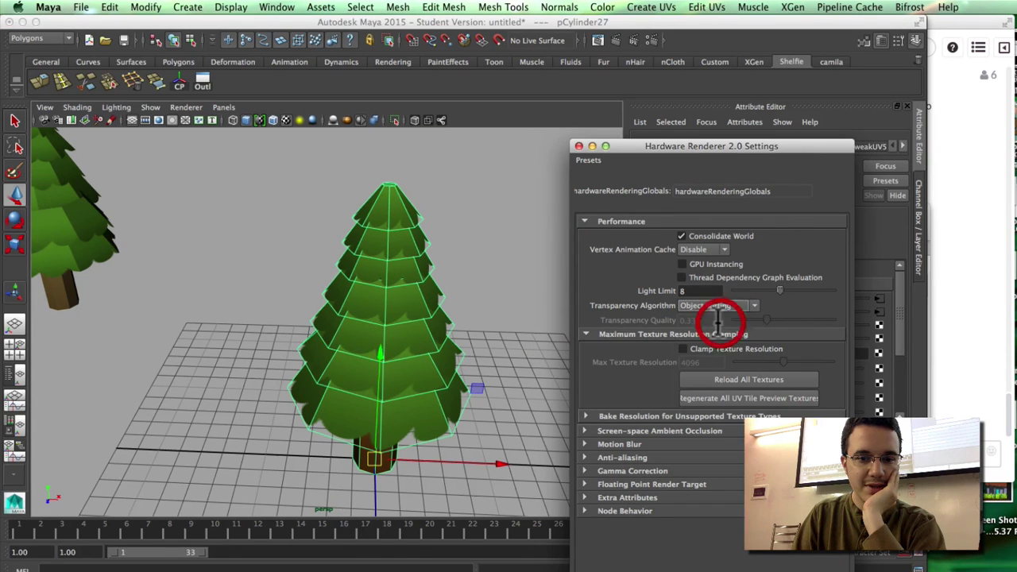
left_click(714, 306)
left_click(712, 319)
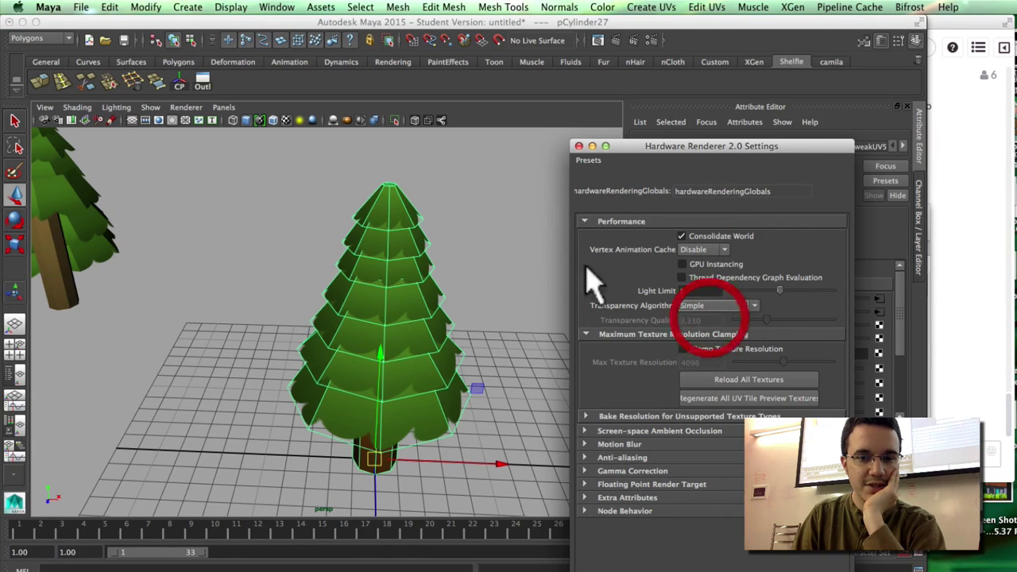
- Examine the foliage transparency on the other pine tree from a different angle and close the renderer settings
left_click(520, 227)
left_click(388, 234)
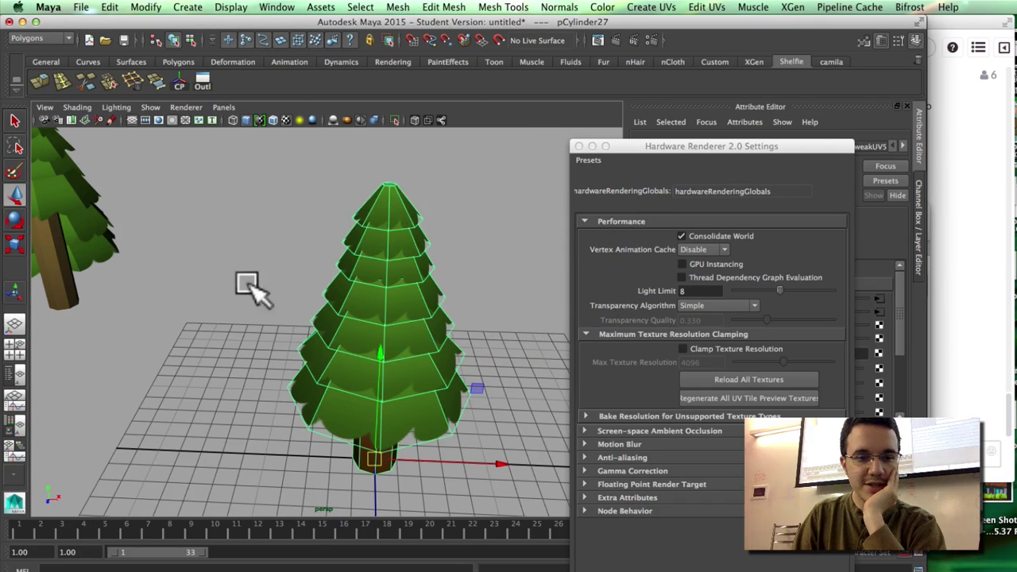
left_click(151, 227)
middle_click_drag(151, 228, 497, 391, "alt")
mouse_move(375, 313)
right_mouse_down("alt")
mouse_move(723, 356)
mouse_move(378, 329)
right_mouse_up("alt")
left_click_drag(378, 327, 313, 284, "alt")
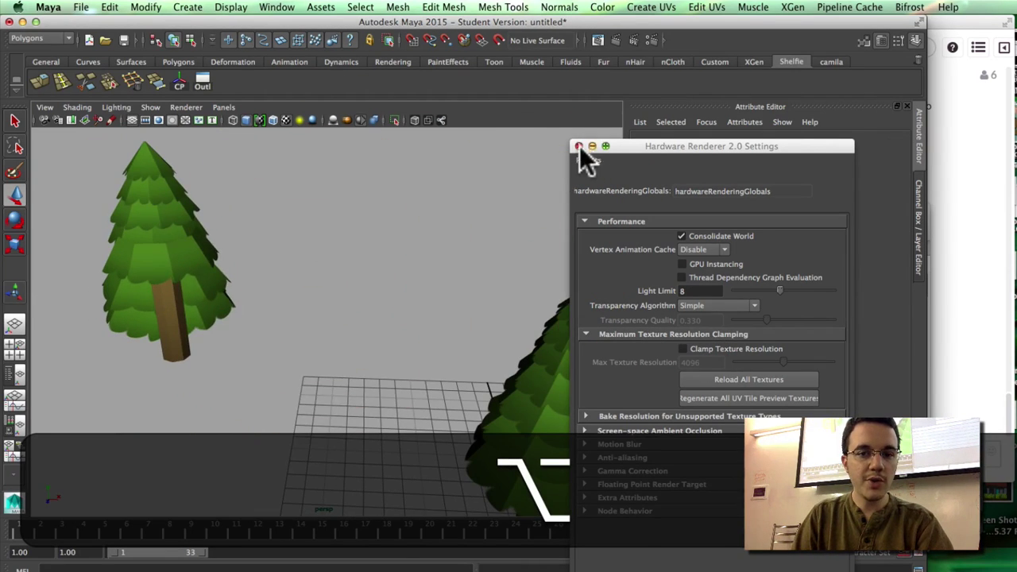
left_click(579, 146)
- Set the Viewport 2.0 transparency algorithm to Depth Peeling and briefly try screen-space ambient occlusion in the viewport
left_click(195, 106)
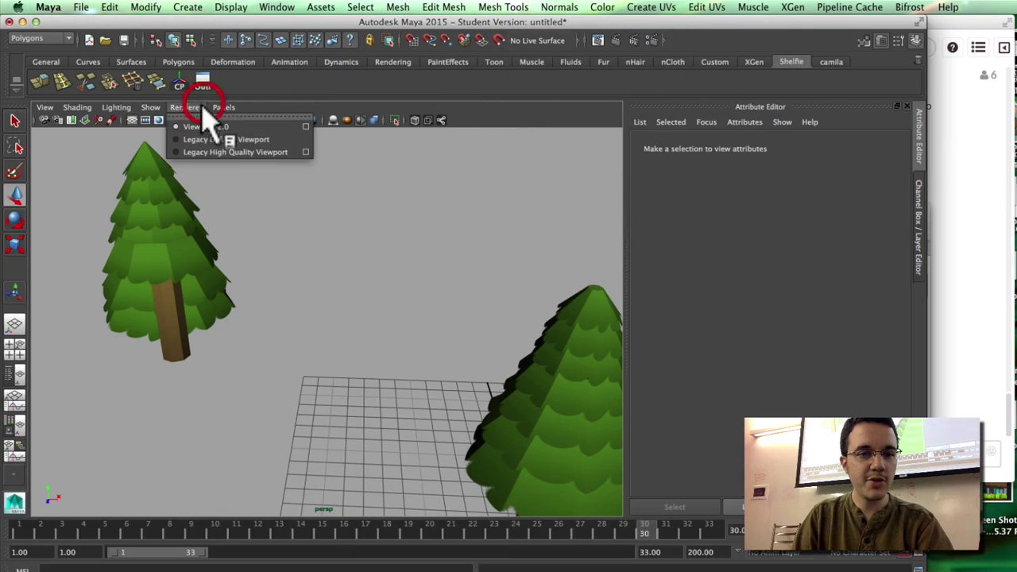
left_click(304, 126)
mouse_move(294, 199)
left_mouse_down("alt")
mouse_move(311, 250)
mouse_move(291, 196)
left_mouse_up("alt")
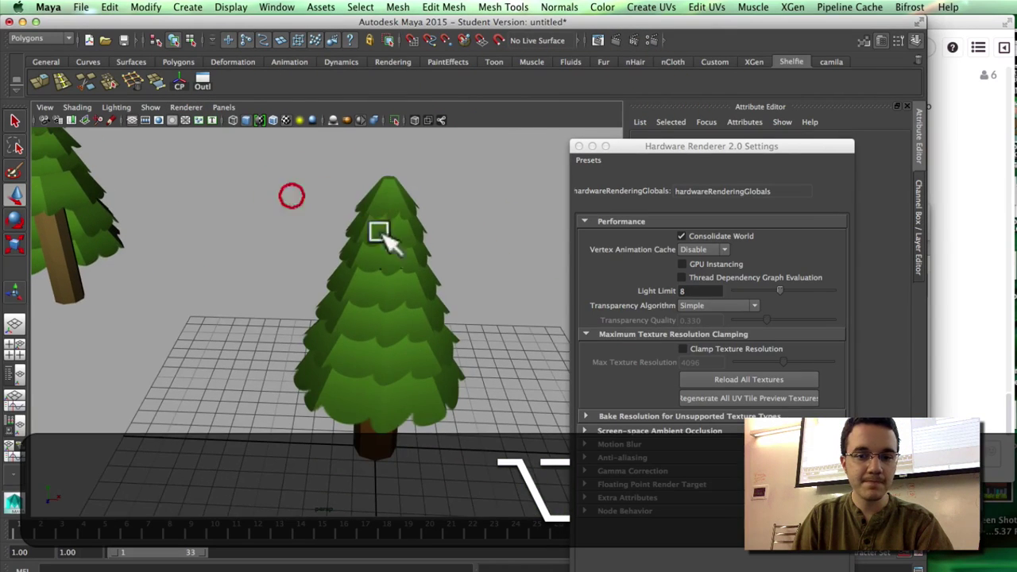
left_click(691, 309)
left_click(700, 342)
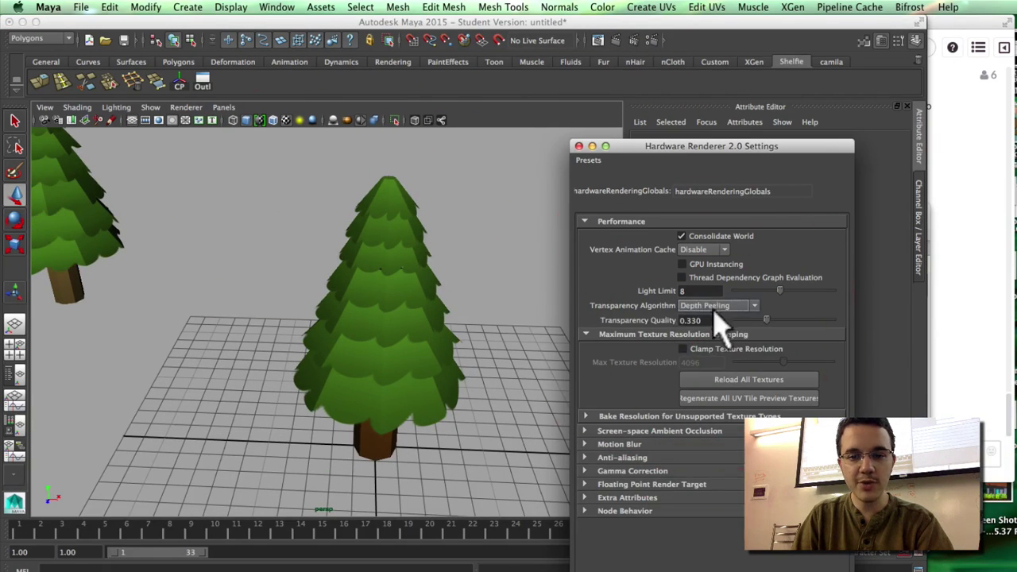
left_click_drag(463, 295, 414, 176, "alt")
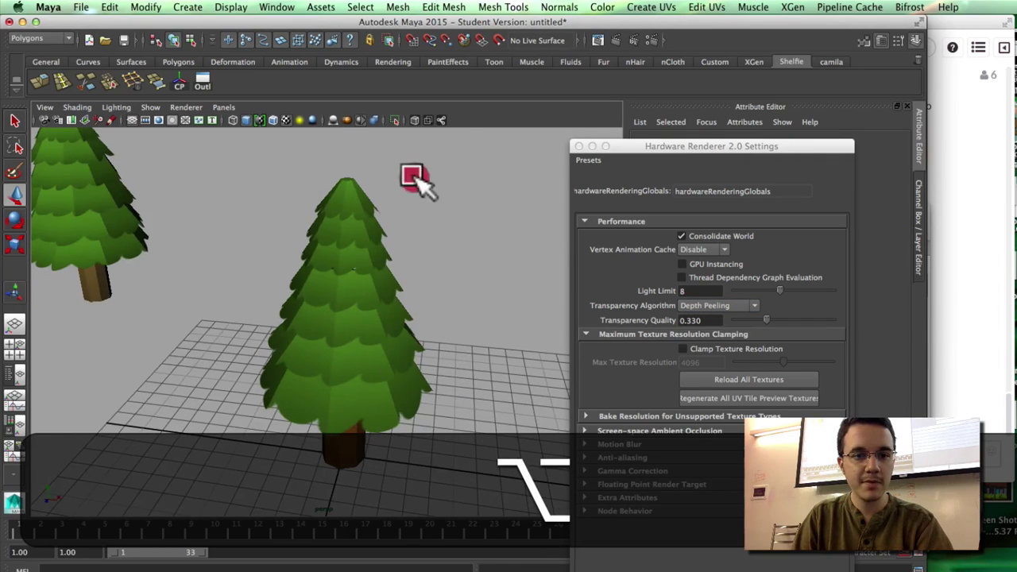
left_click(334, 120)
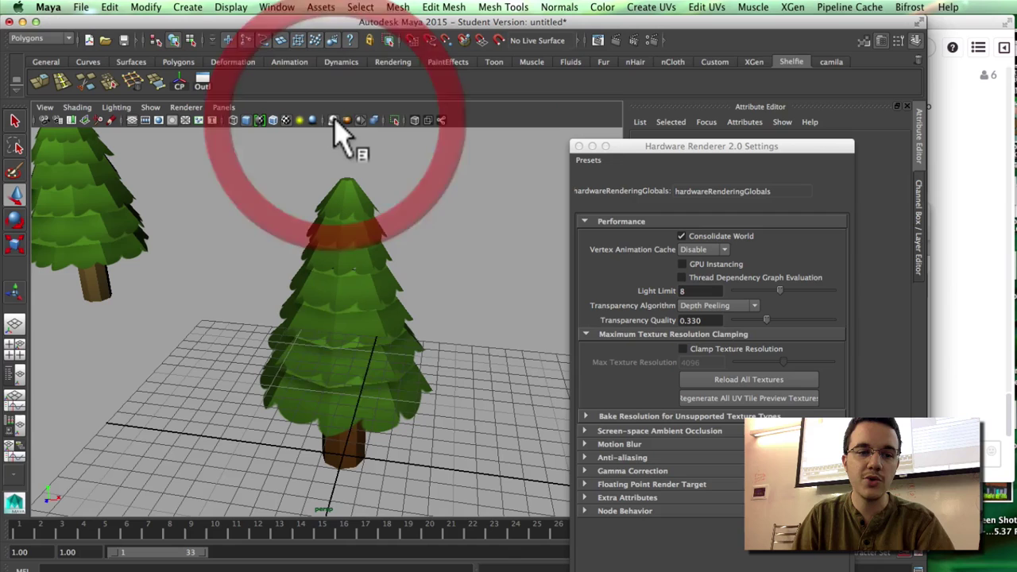
left_click(335, 120)
left_click_drag(392, 165, 434, 202, "alt")
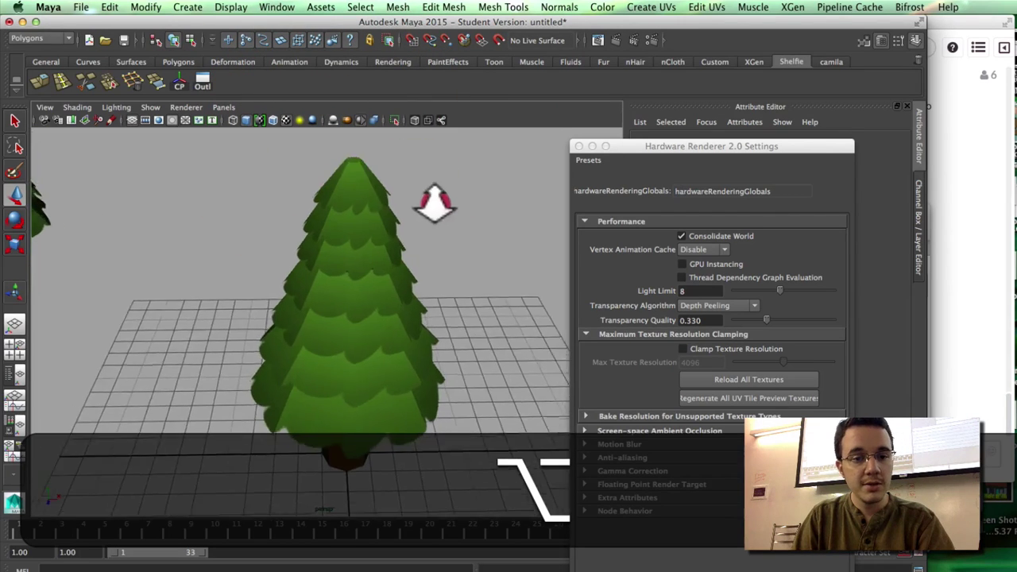
- Select the edge loop along the bottom of the third branch tier from the top and lower it
right_click_drag(434, 202, 431, 221, "alt")
left_click_drag(431, 221, 406, 213, "alt")
left_click(388, 213)
right_click_drag(388, 213, 389, 188)
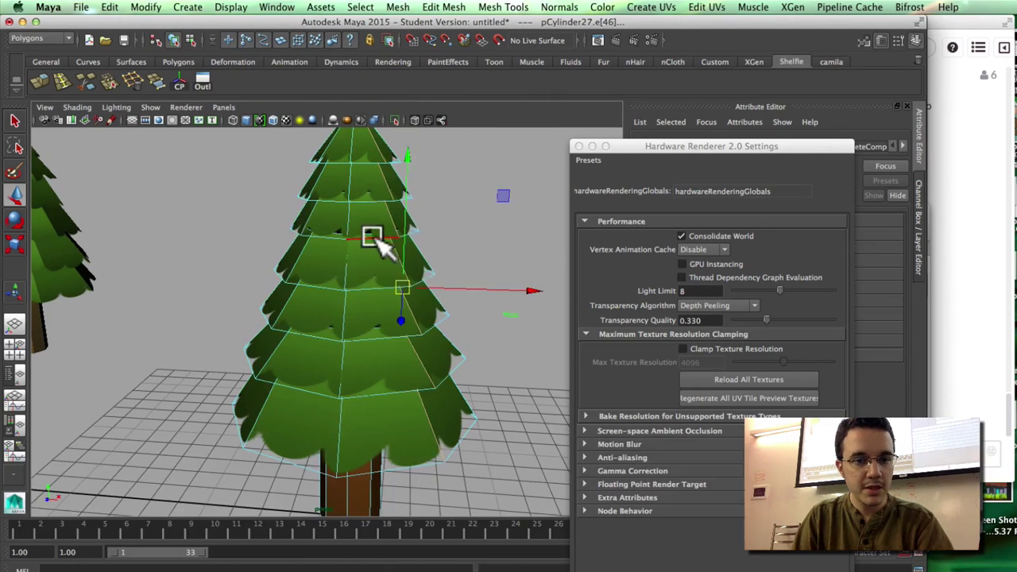
double_click(374, 232)
key("w")
left_click_drag(354, 244, 370, 245)
- Scale the edge loop along the bottom of the second branch tier and move it slightly down
left_click(371, 202)
left_click(407, 196)
double_click(408, 198)
key("r")
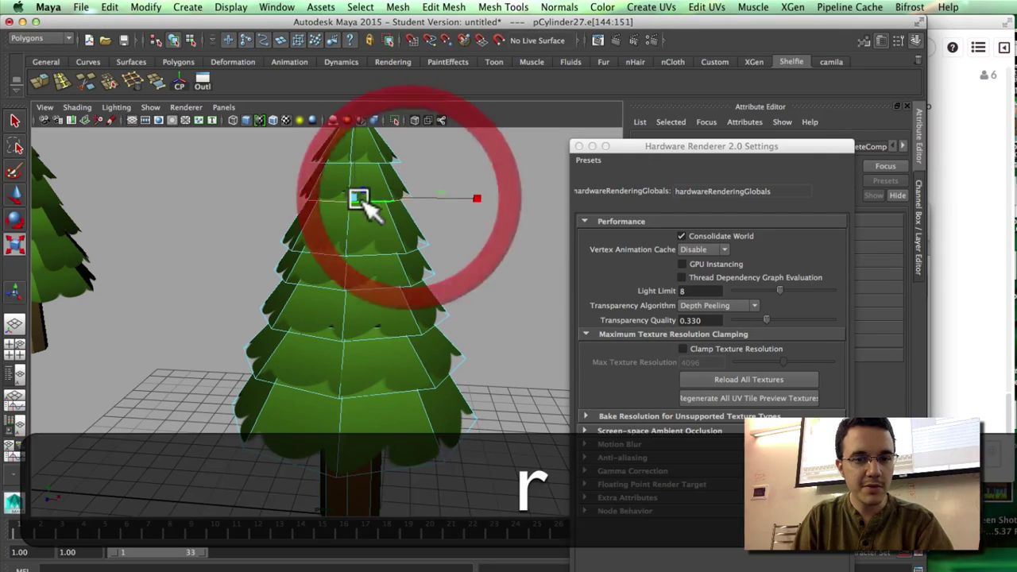
left_click_drag(357, 166, 357, 176)
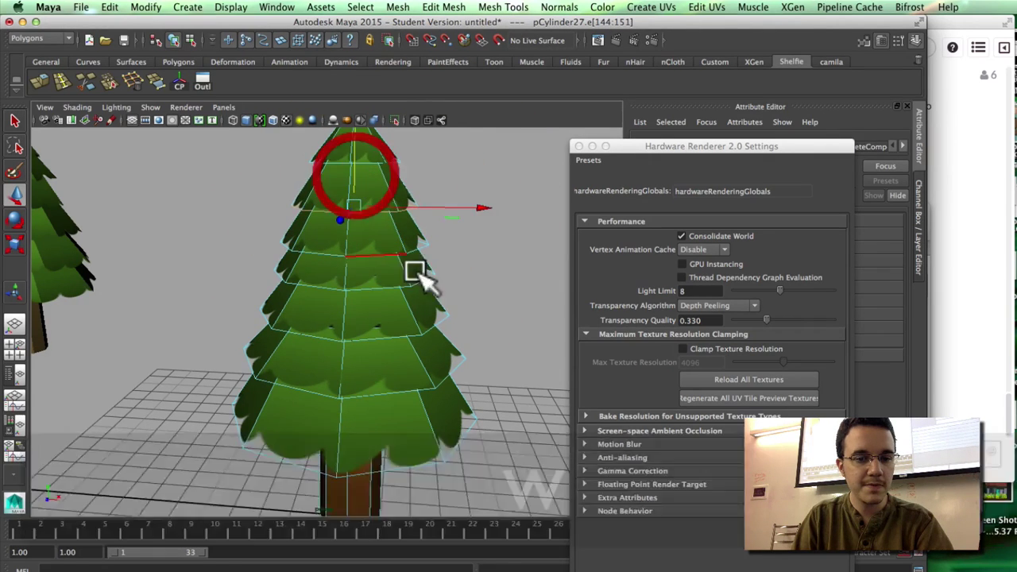
- Move and scale the edge loops along the bottoms of the fifth and fourth branch tiers from the top
scroll(358, 277, "down", 4)
left_click_drag(351, 278, 354, 298, "alt")
key("w")
left_click(348, 299)
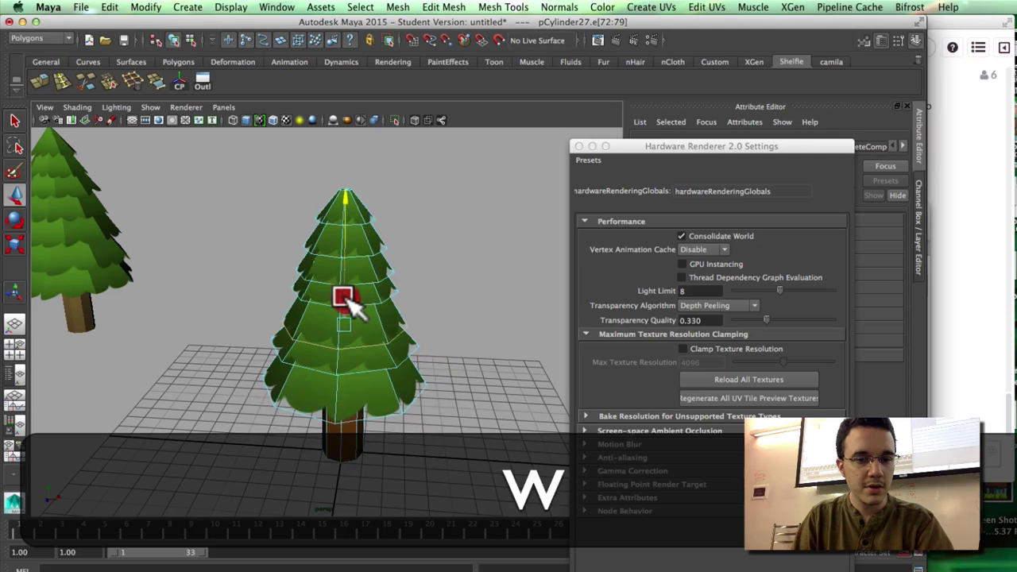
right_click(375, 305)
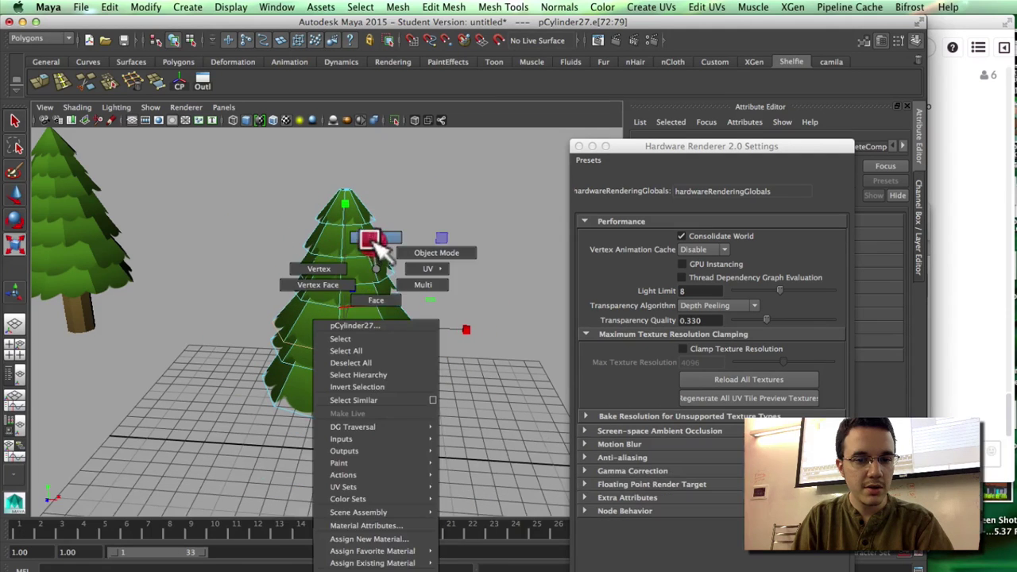
double_click(344, 253)
key("w")
key("r")
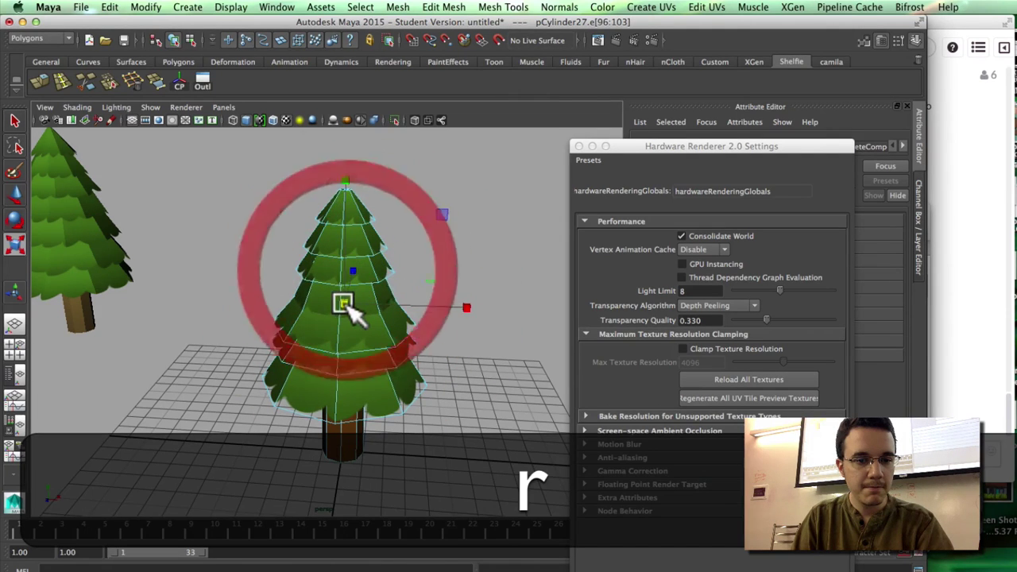
- Adjust the height and scale of the edge loop just above the lowest branch tier
double_click(371, 358)
key("w")
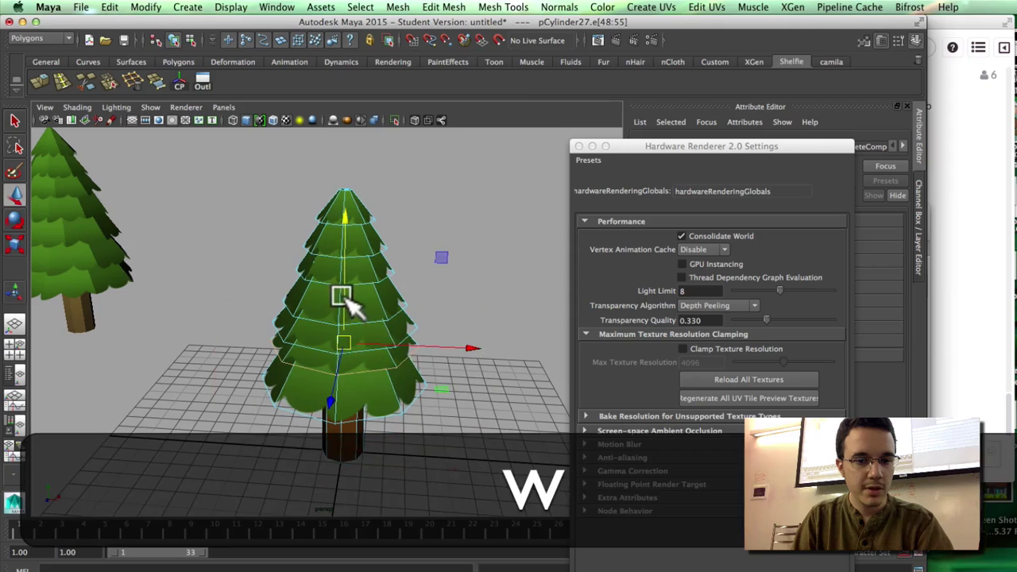
key("super+z")
key("r")
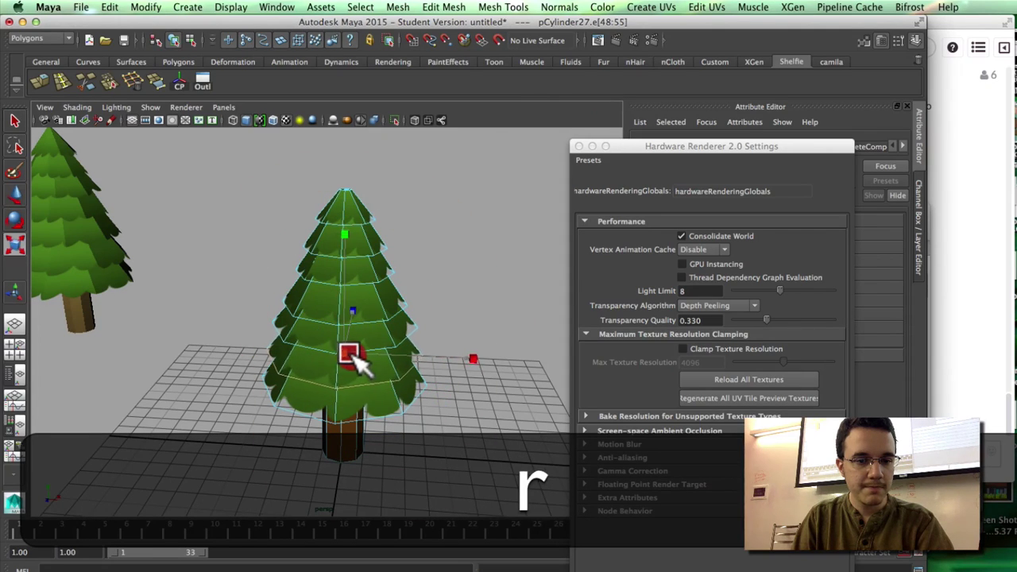
- Return to object mode and soften the edge normals of the whole textured pine tree
right_click_drag(372, 269, 429, 244)
left_click_drag(479, 341, 315, 302, "alt")
left_click(384, 328)
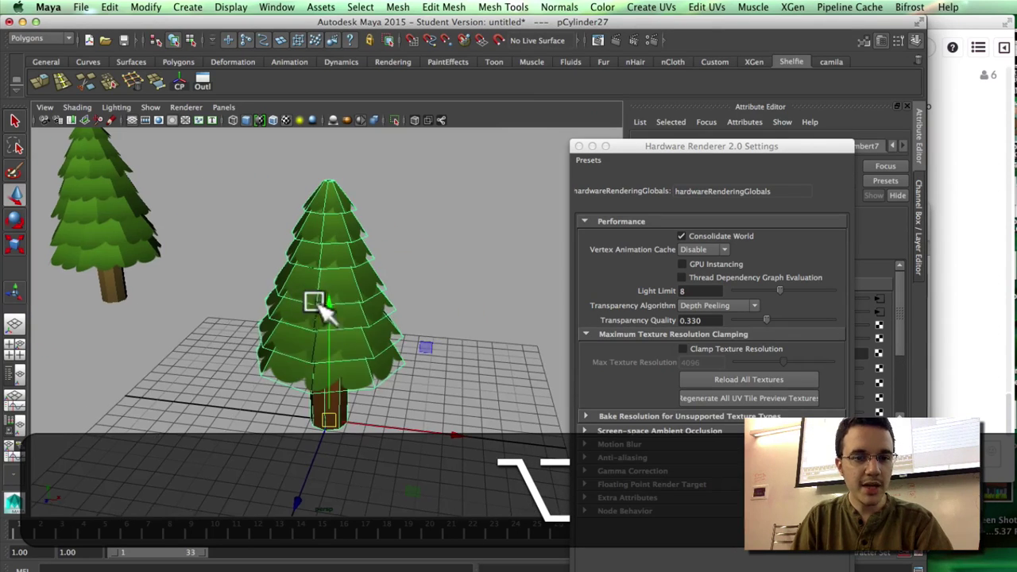
left_click(572, 8)
left_click(570, 10)
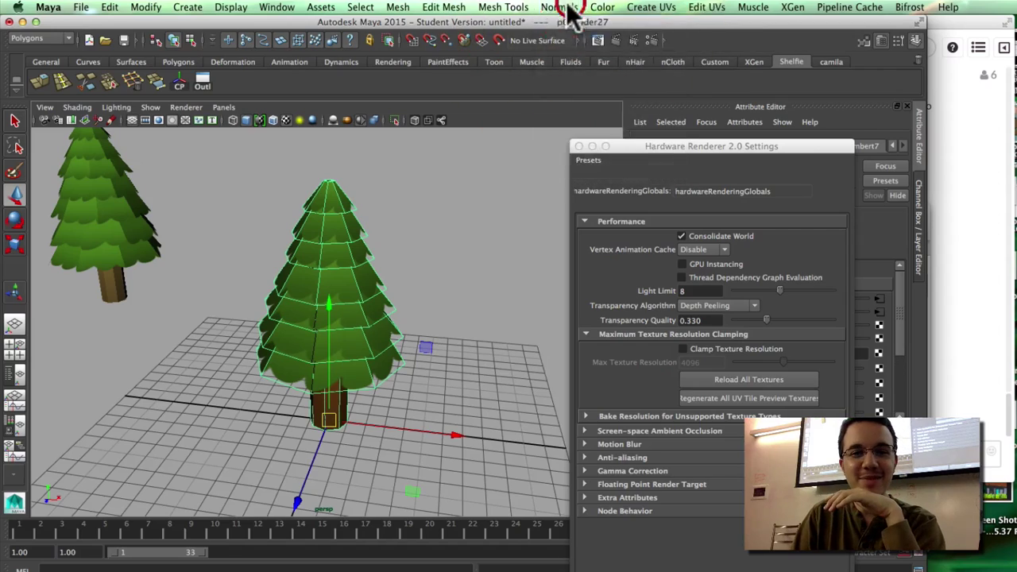
left_click(572, 8)
left_click(595, 151)
left_click(419, 182)
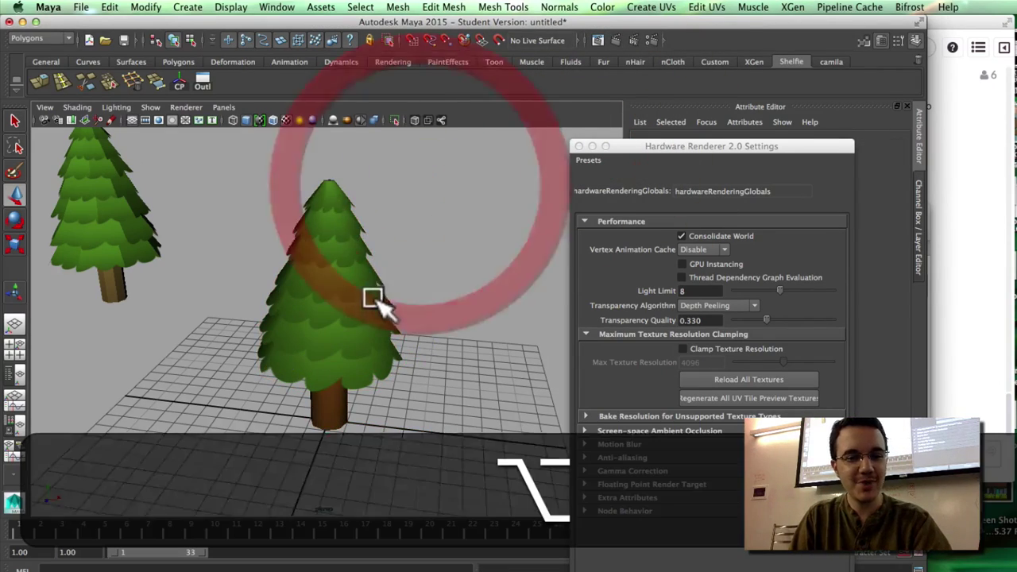
- Examine the softened shading of the pine tree from several angles and compare it with the other tree
left_click_drag(374, 300, 352, 294, "alt")
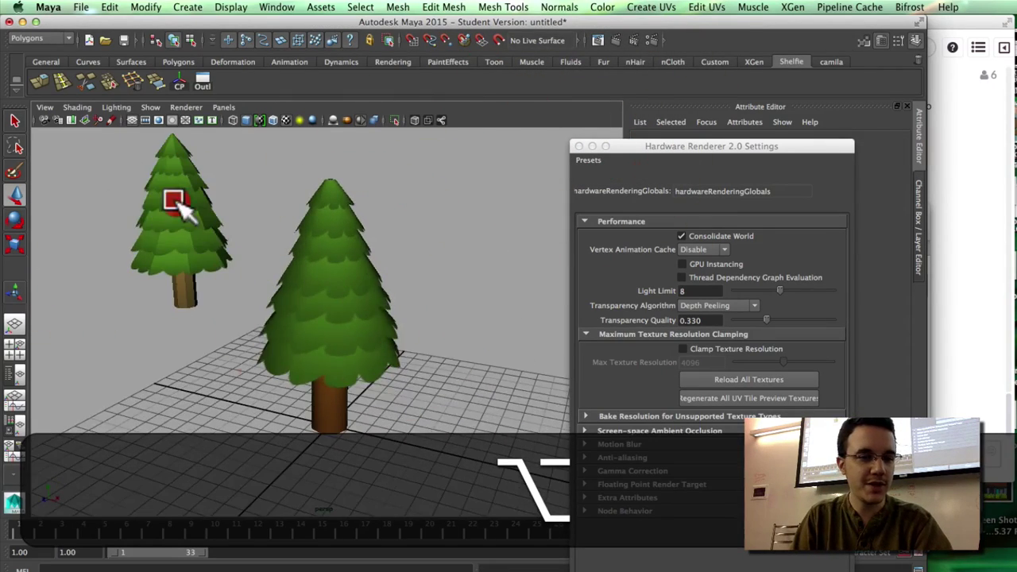
left_click(178, 202)
key("alt+f")
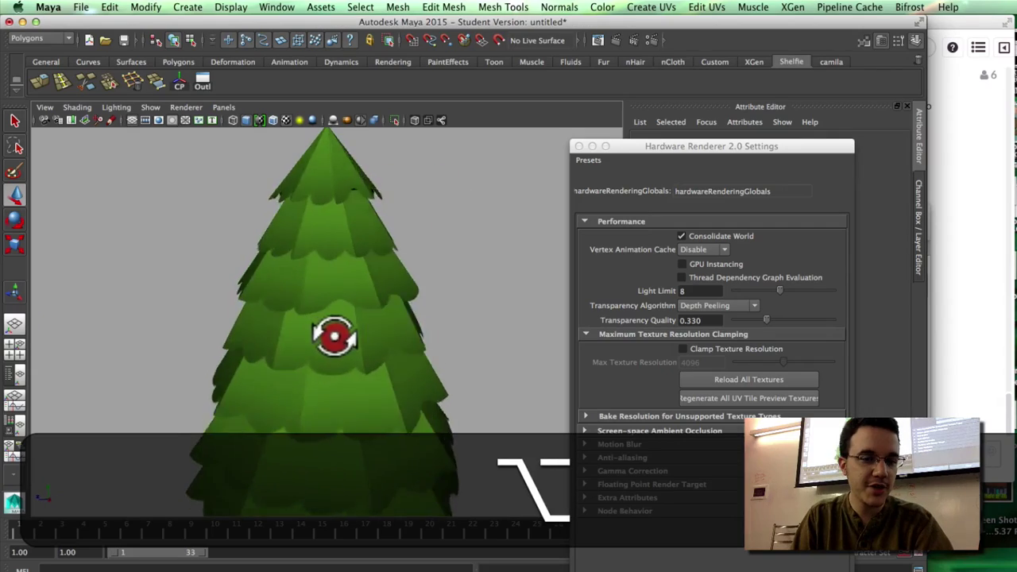
key("alt+f")
left_click(441, 250)
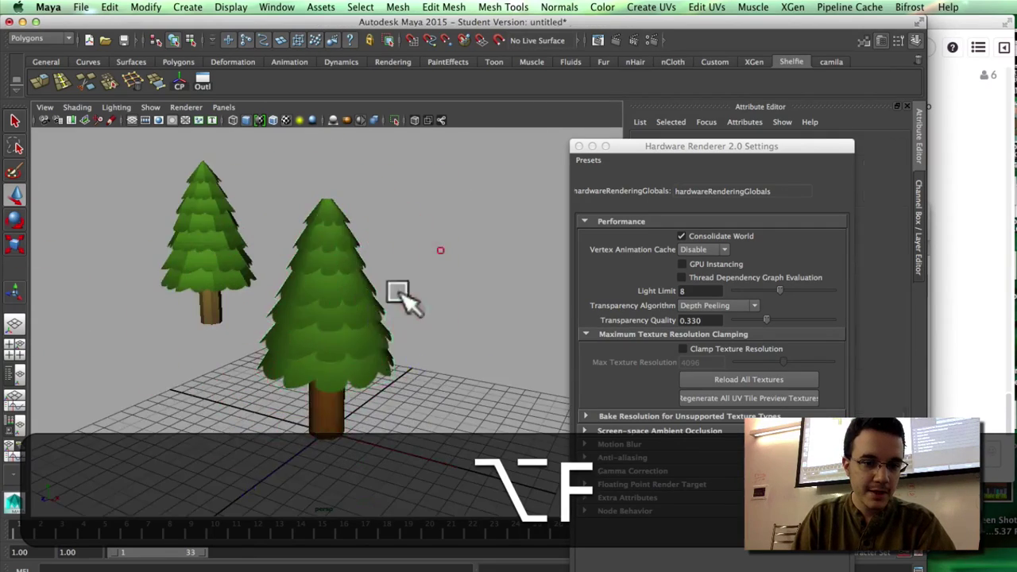
left_click_drag(396, 301, 436, 338, "alt")
right_click_drag(428, 340, 547, 359, "alt")
left_click_drag(469, 350, 389, 349, "alt")
right_click_drag(390, 349, 361, 334, "alt")
left_click_drag(360, 334, 361, 295, "alt")
left_click(361, 295)
right_click_drag(389, 299, 366, 295, "alt")
left_click_drag(365, 298, 354, 280, "alt")
scroll(365, 280, "up", 3)
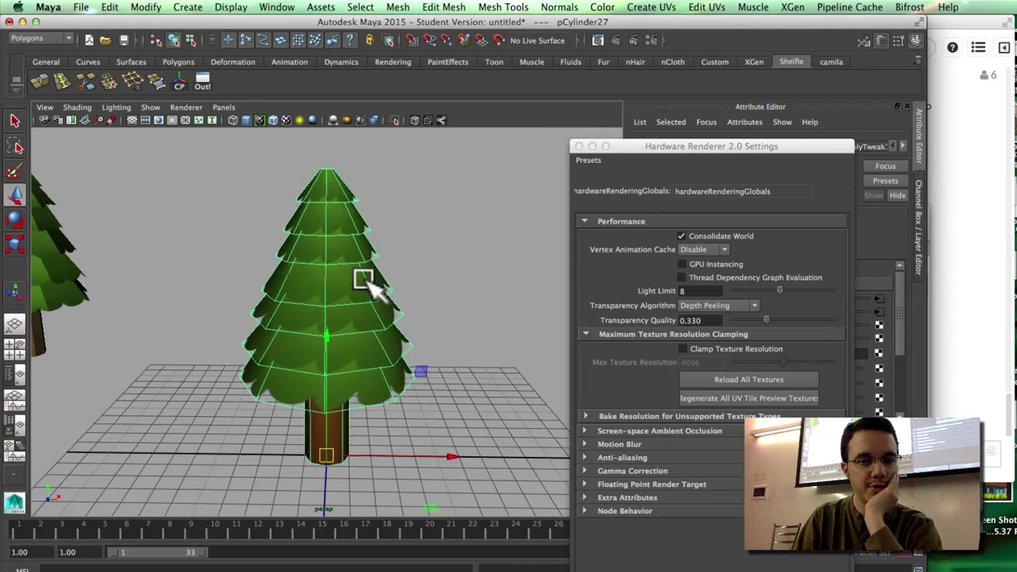